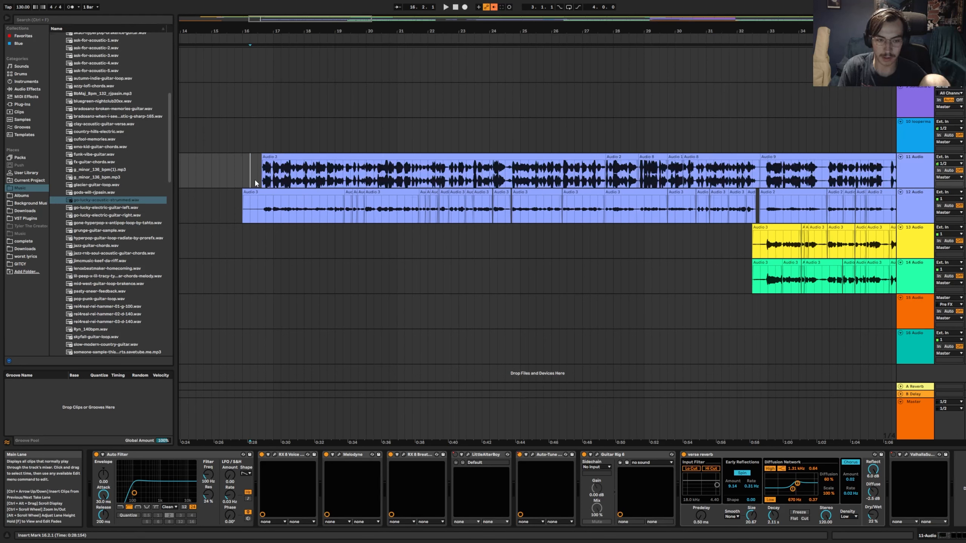
- Play the opening vocals on tracks 11 and 12 from just after bar 16
left_click(257, 183)
key("space")
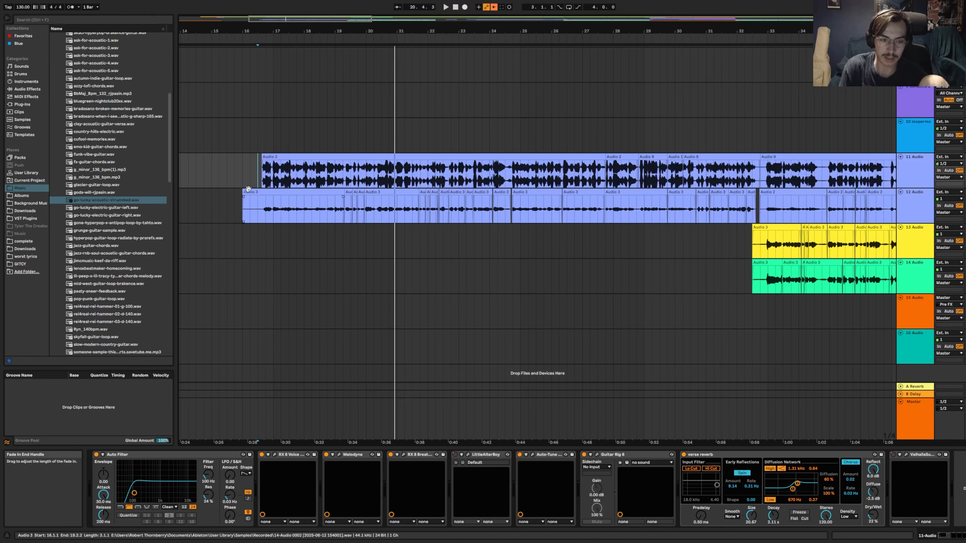
key("space")
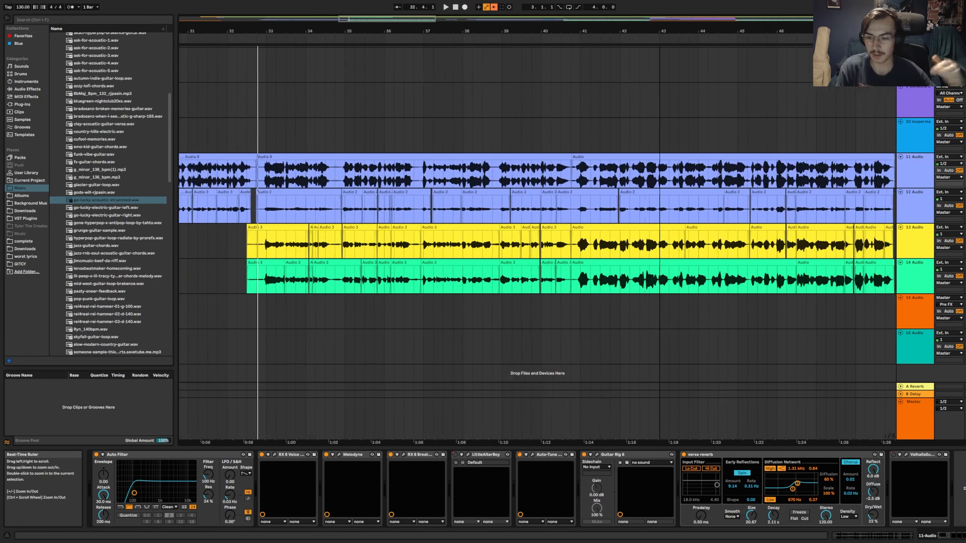
- Play the section where the track 13 and 14 vocals join in, starting from bar 32.4
mouse_move(532, 31)
left_mouse_down()
mouse_move(571, 51)
mouse_move(549, 40)
left_mouse_up()
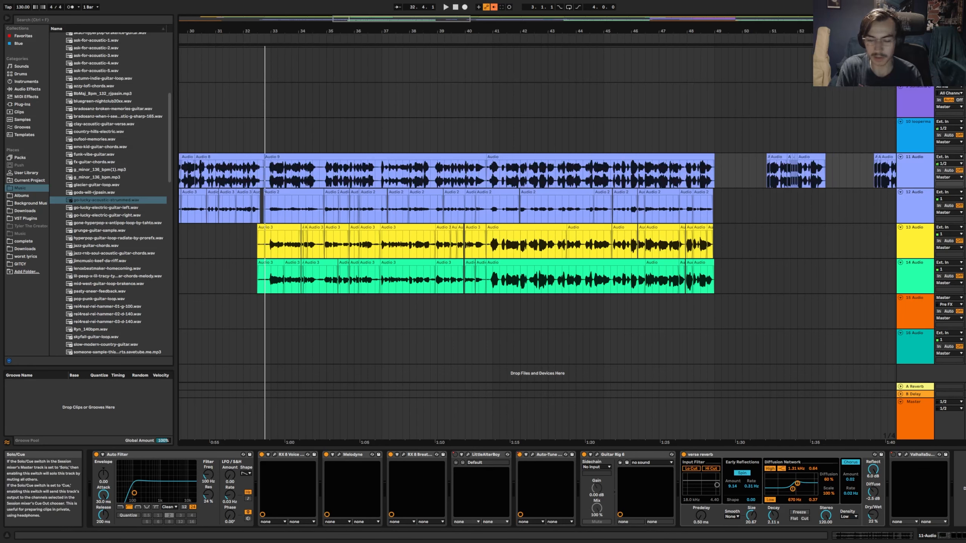
left_click(279, 242)
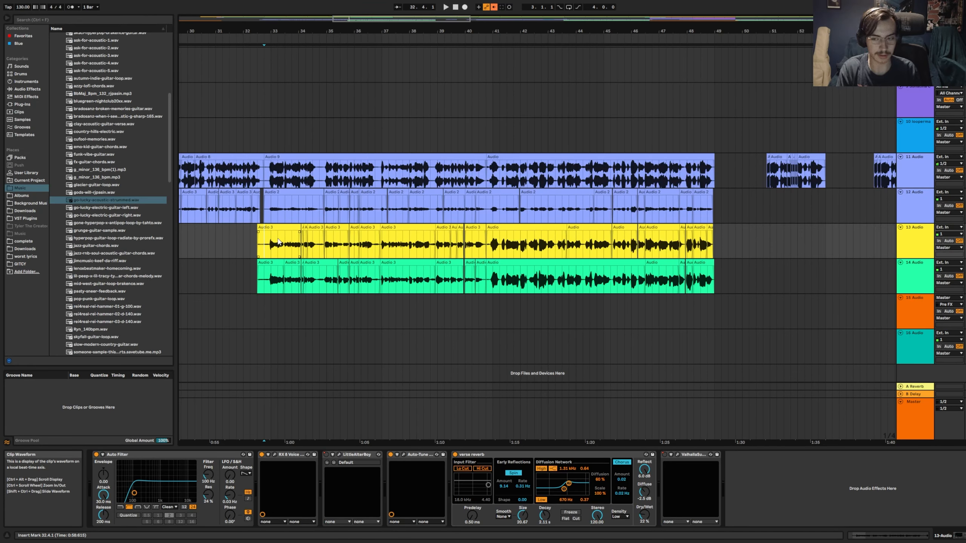
key("space")
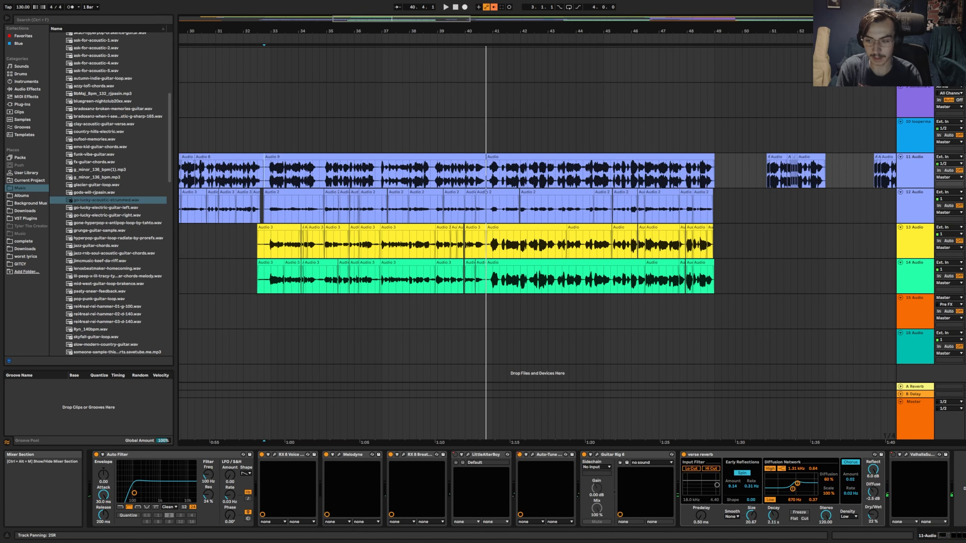
key("space")
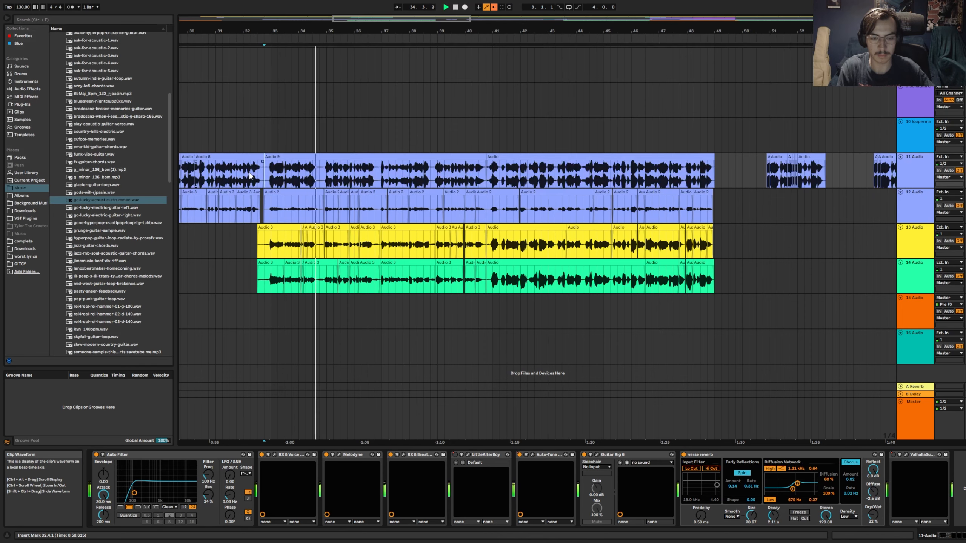
- Play the short chopped vocal clips on track 11, starting from bar 50.3
left_click_drag(540, 32, 540, 27)
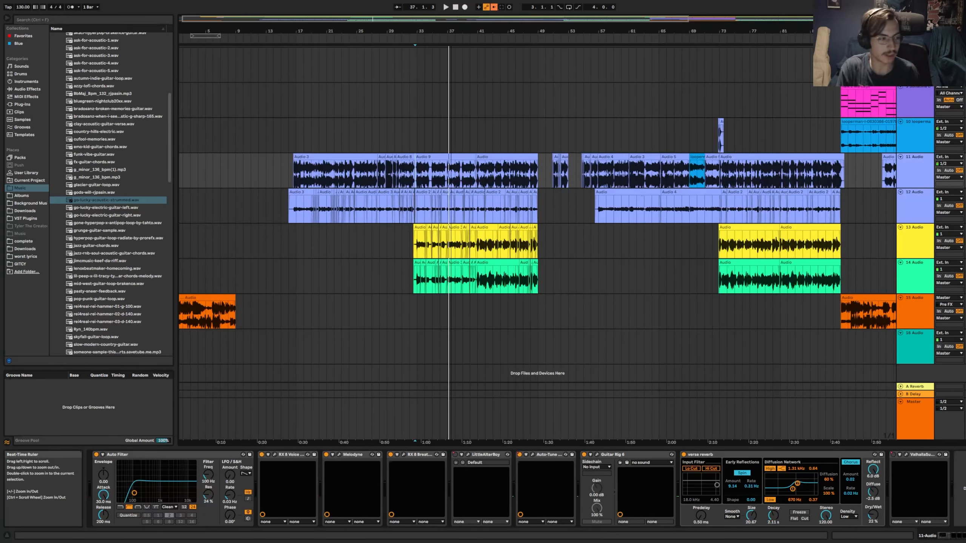
scroll(287, 301, "up", 4)
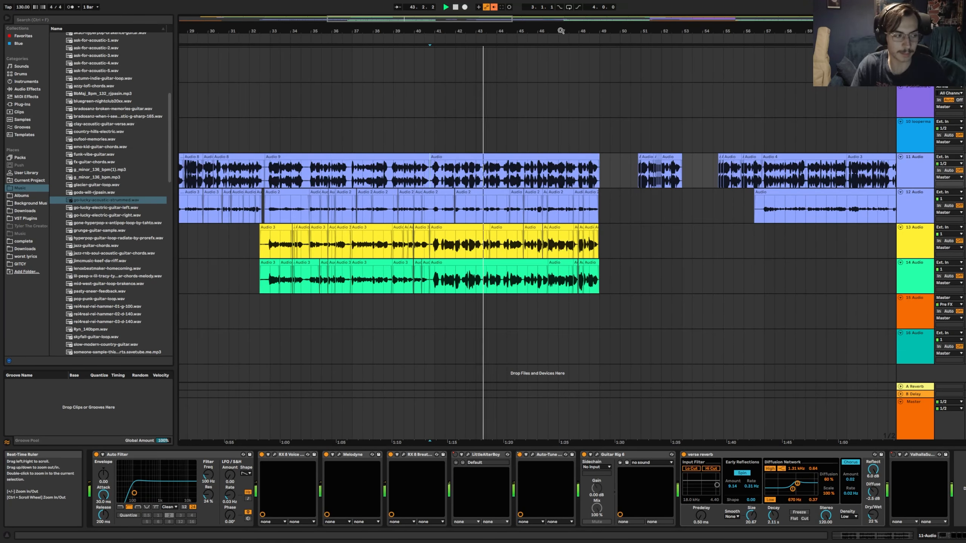
left_click(630, 171)
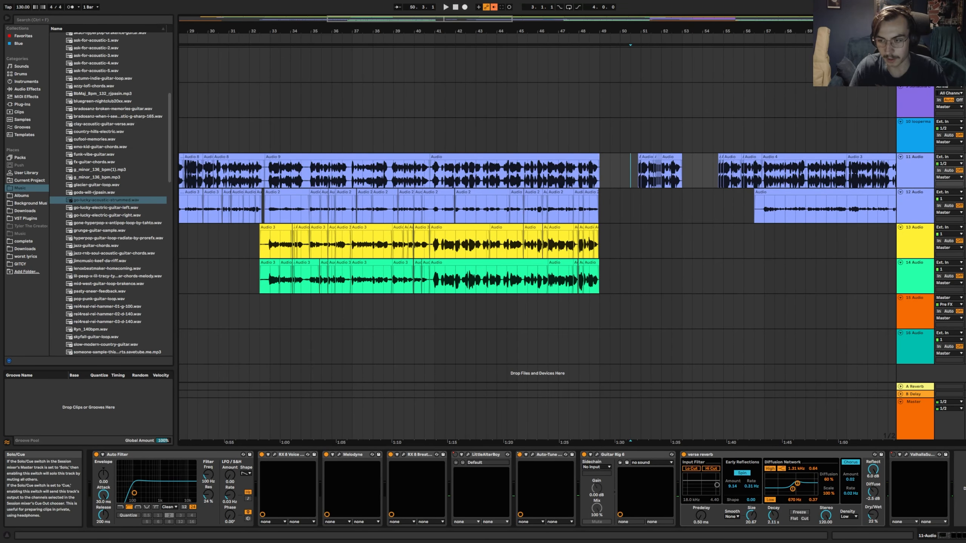
left_click_drag(716, 28, 715, 87)
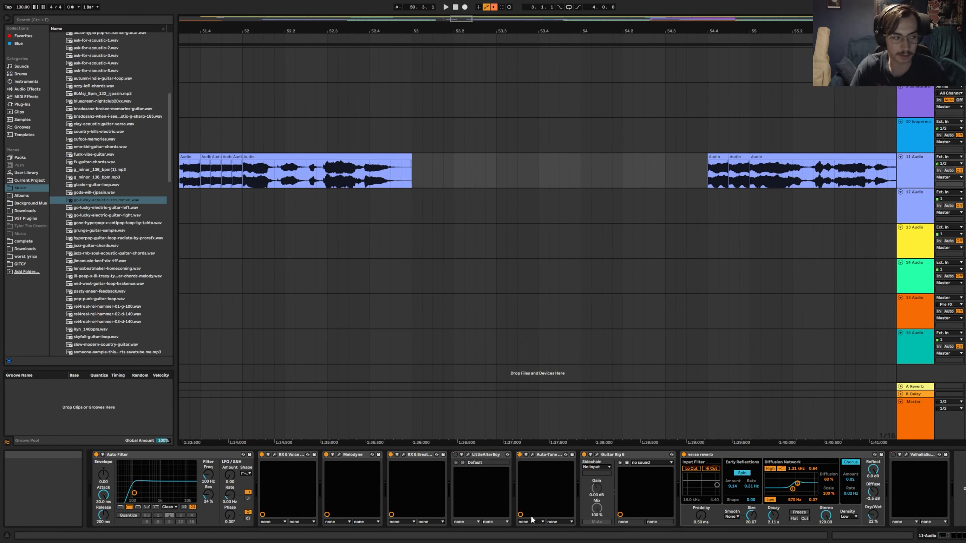
left_click_drag(532, 30, 522, 8)
scroll(533, 137, "up", 4)
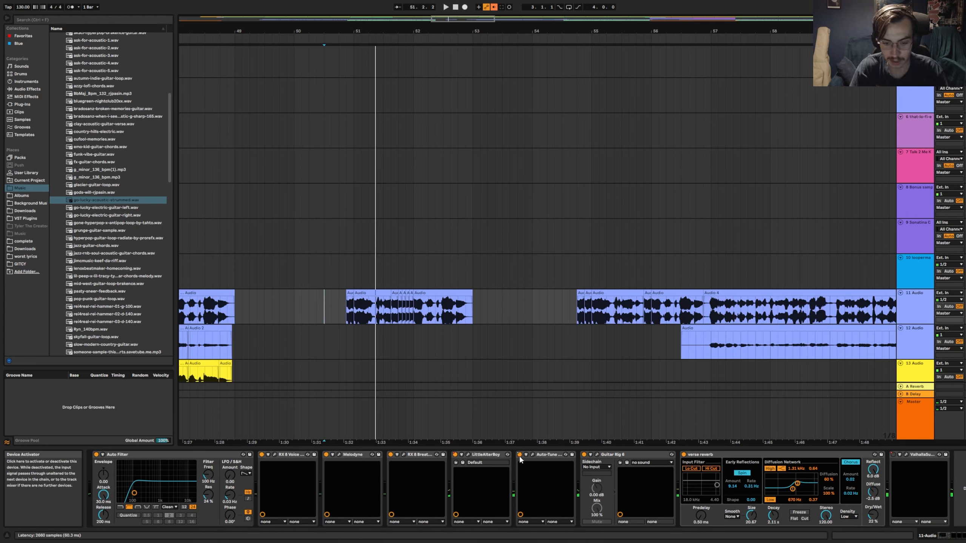
- Turn off Auto-Tune and LittleAlterBoy on track 11 and play the chopped vocals from bar 50.4
left_click(519, 455)
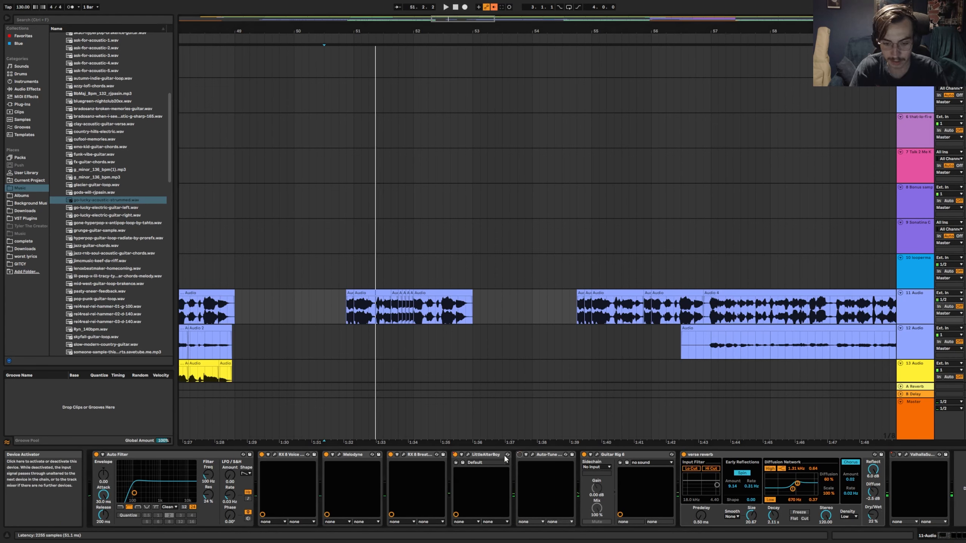
left_click(455, 456)
left_click(344, 317)
key("space")
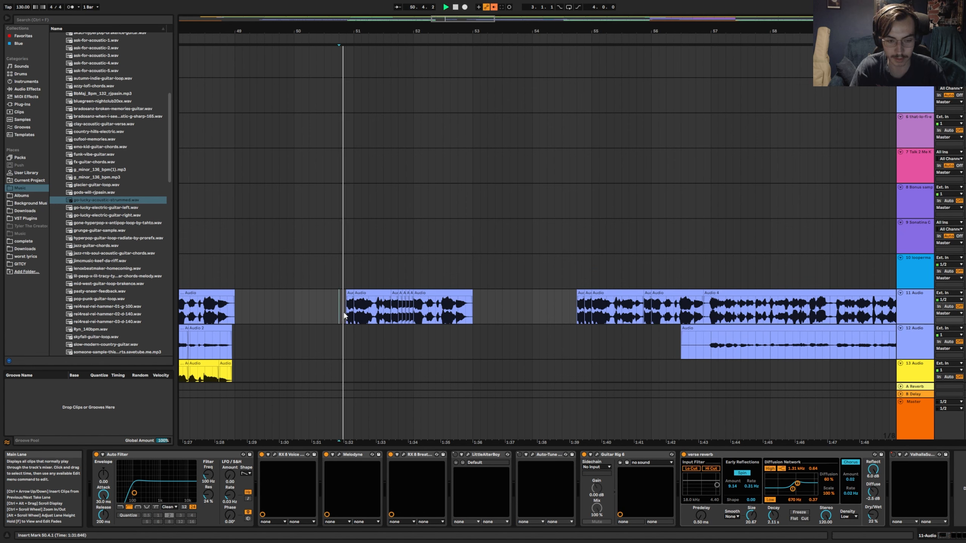
- Turn Auto-Tune back on for track 11 and replay the chopped vocal phrase
left_click(519, 454)
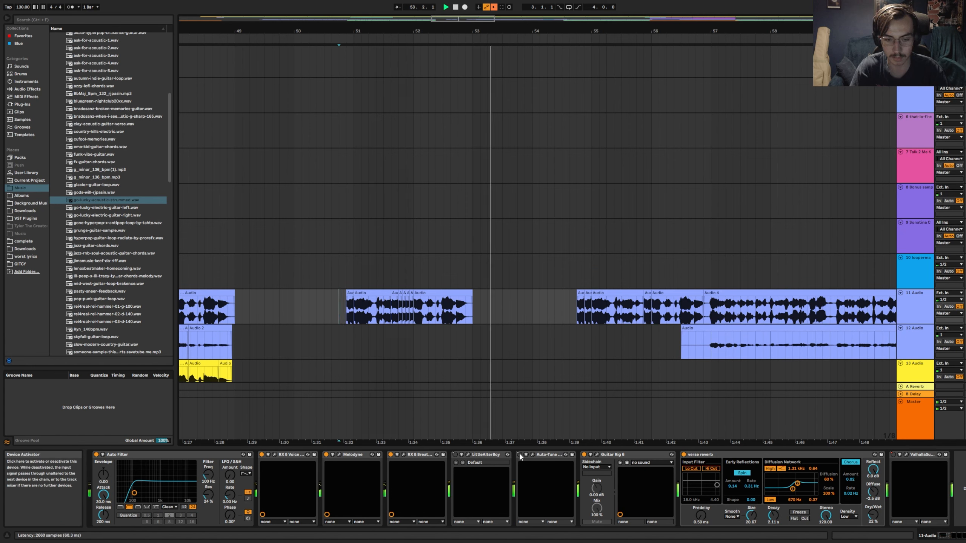
left_click(344, 309)
key("space")
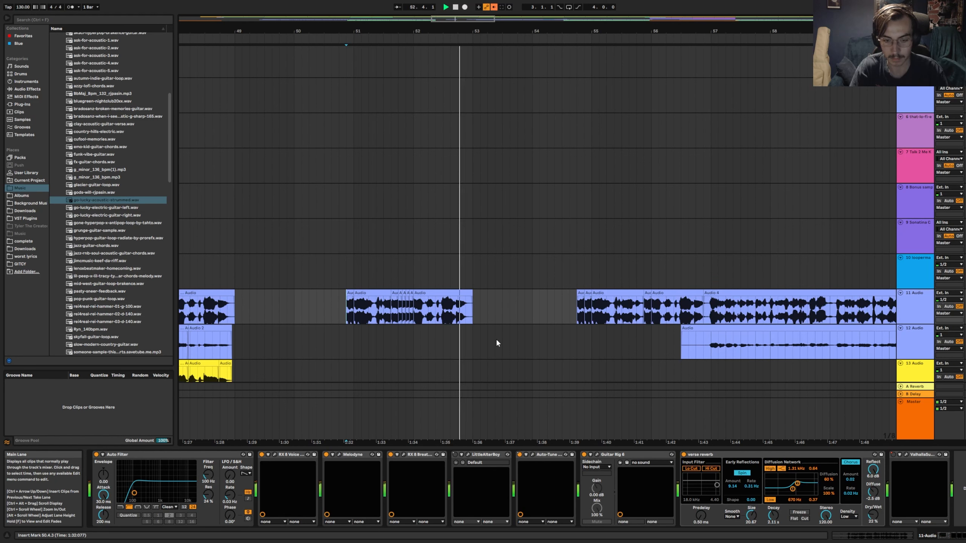
key("space")
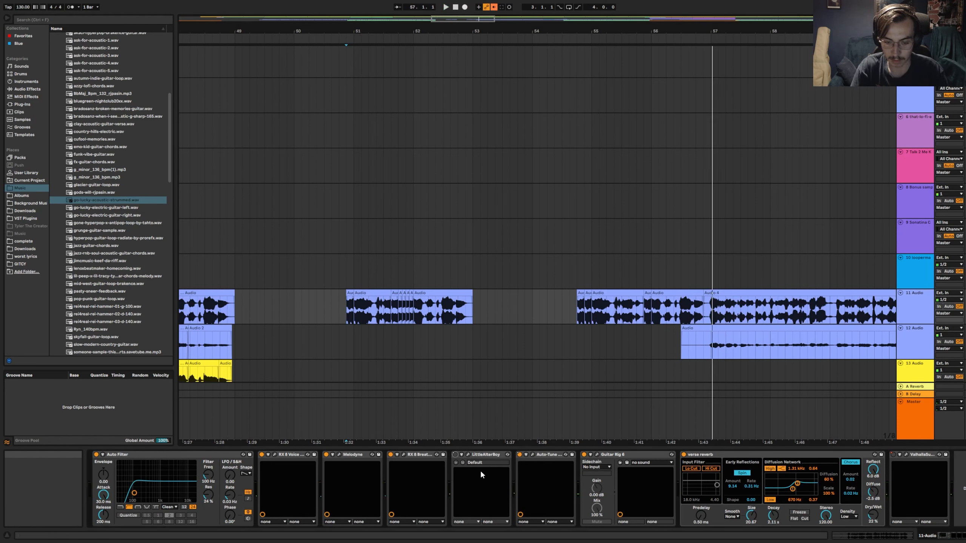
- Play the extra vocal clip on track 10 from bar 72.4, then again from bar 72.3
key("space")
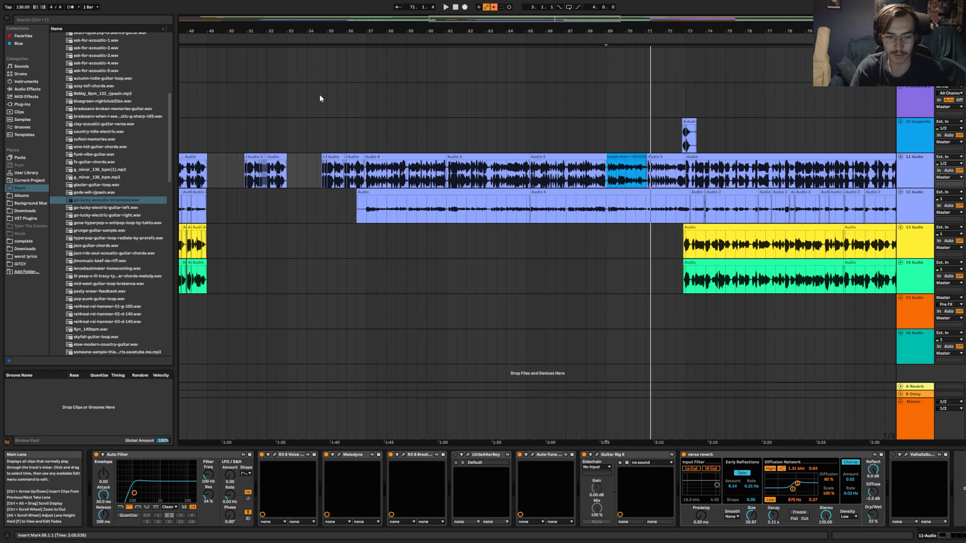
left_click(377, 95)
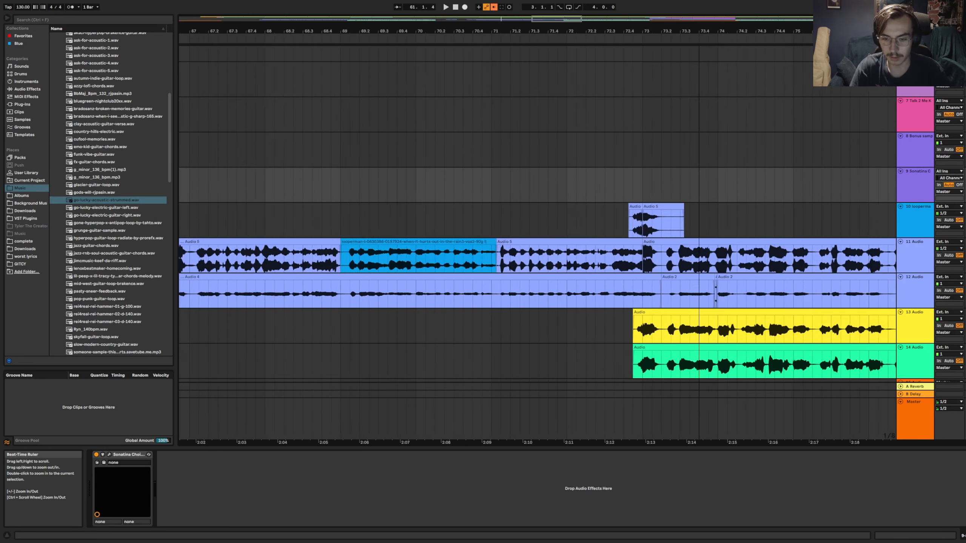
left_click_drag(698, 32, 698, 62)
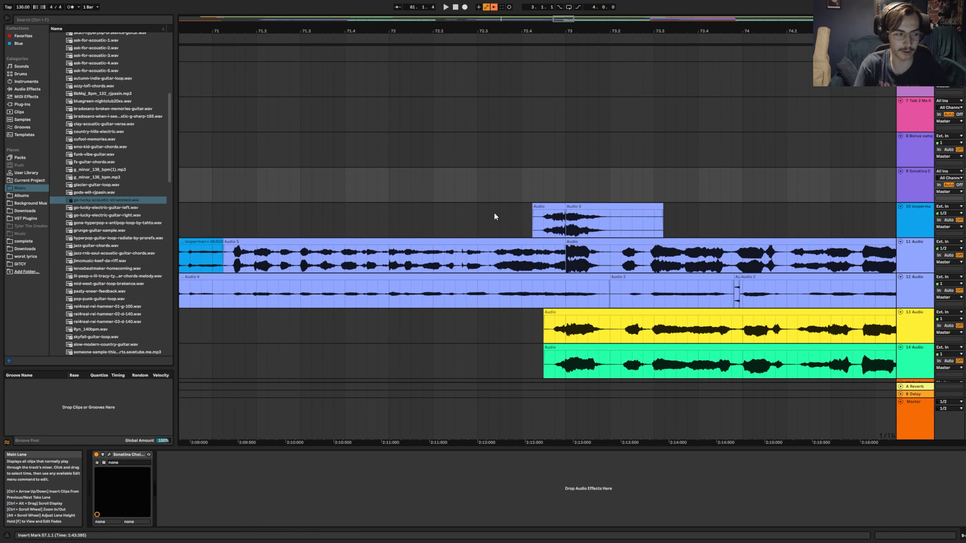
scroll(687, 242, "down", 3)
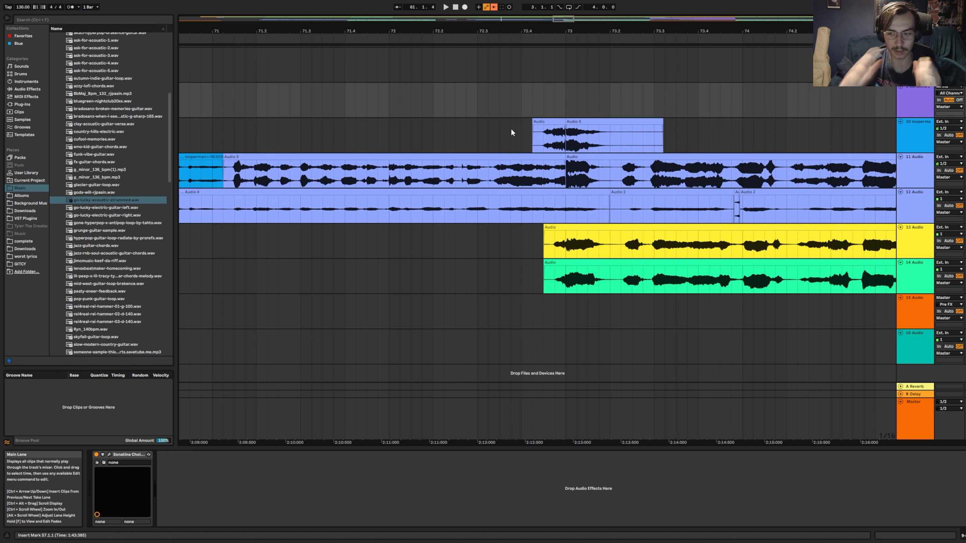
left_click(525, 143)
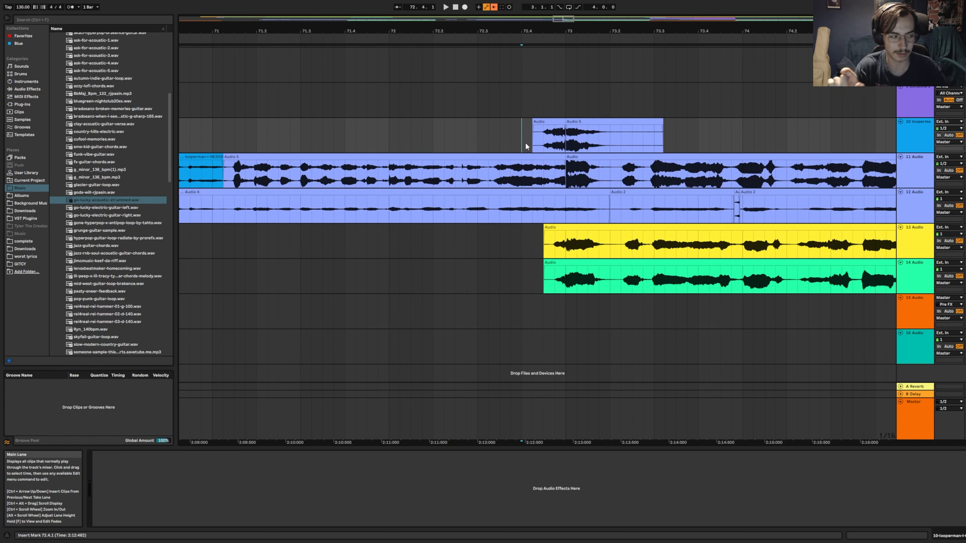
key("space")
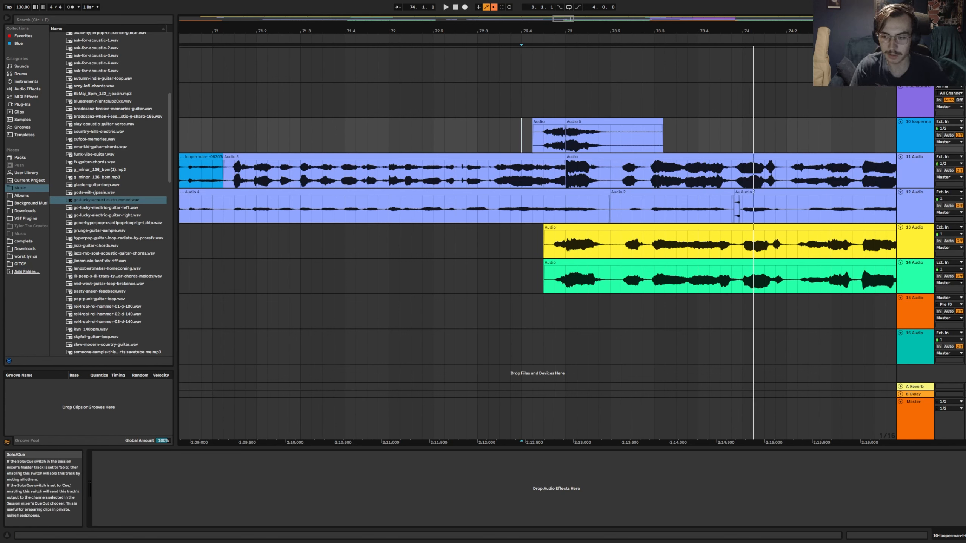
left_click(473, 132)
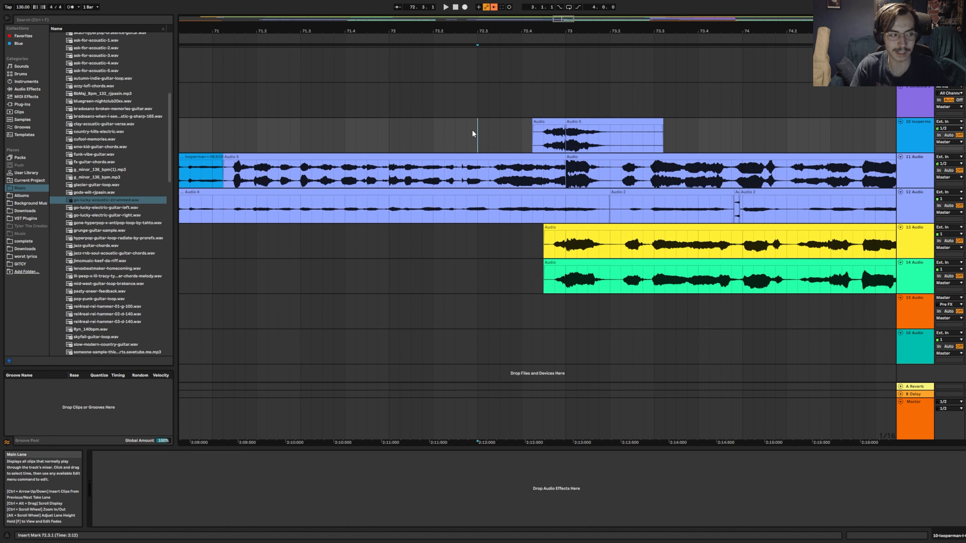
key("space")
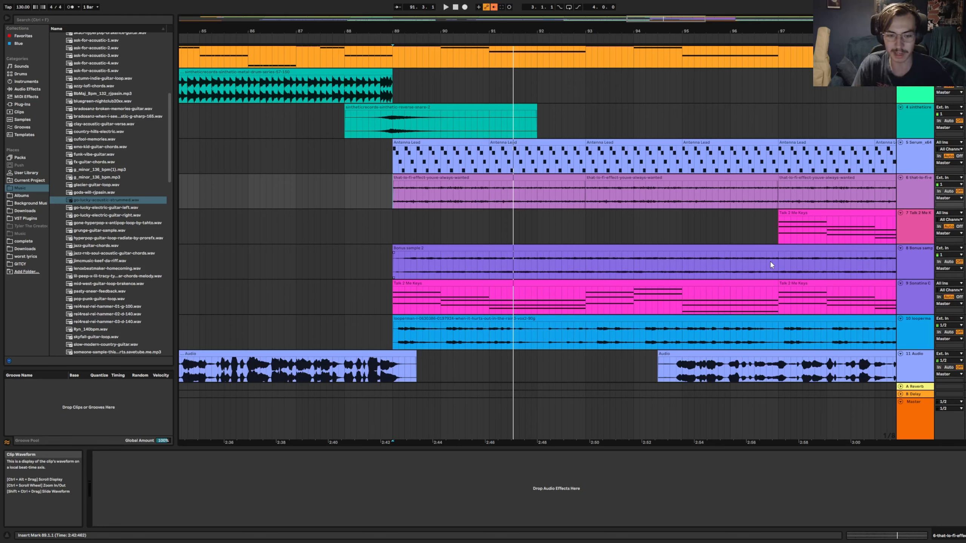
- Open the first Talk 2 Me Keys clip on track 9 to view its chords and play the breakdown from bar 89
left_click(446, 7)
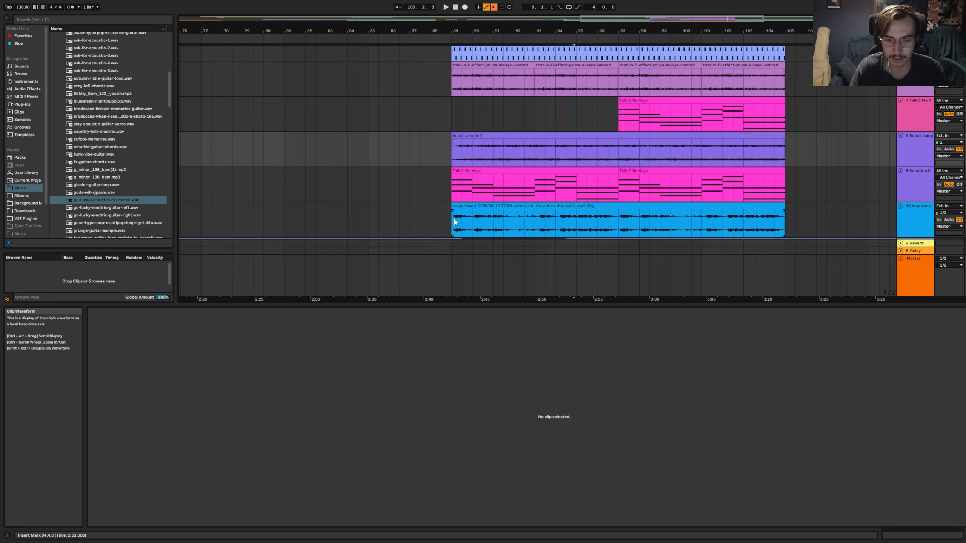
double_click(454, 220)
key("space")
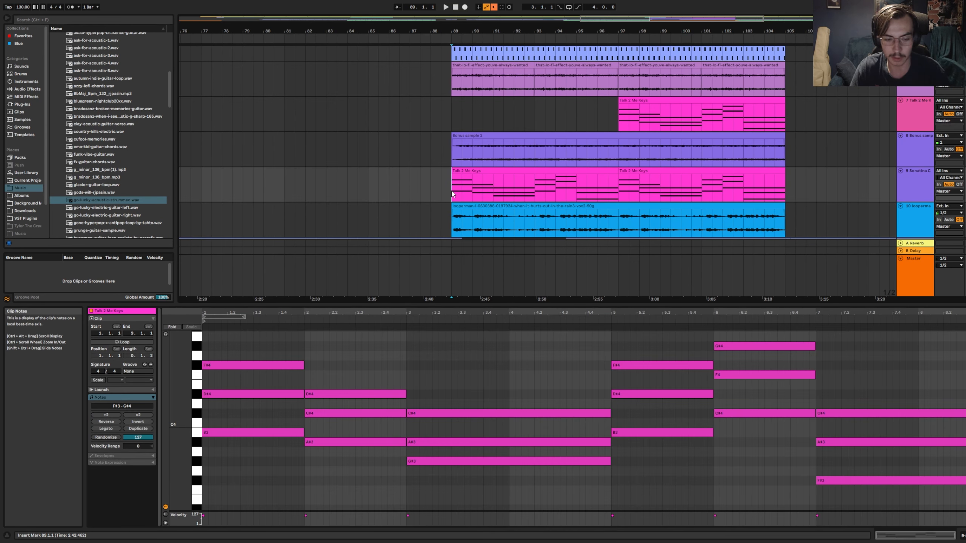
key("space")
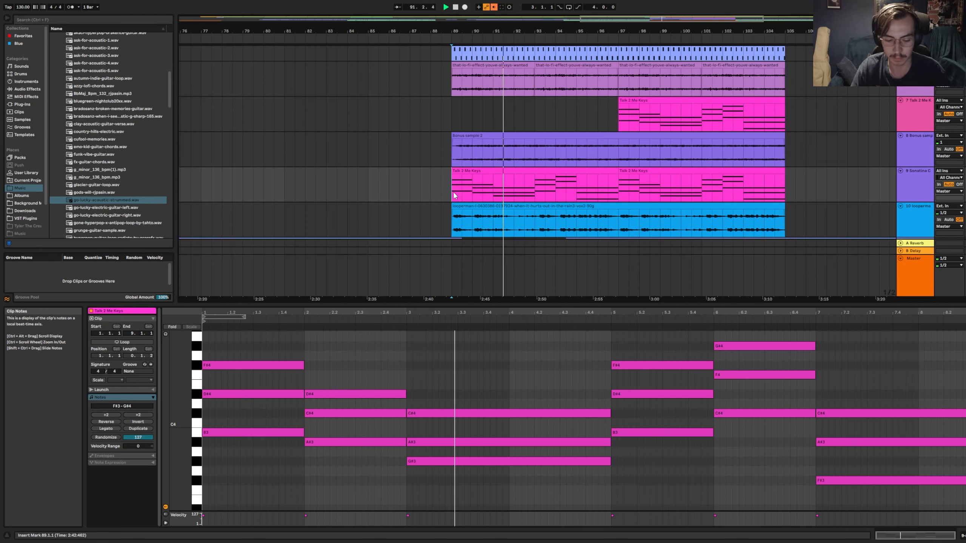
key("space")
- Open the Antenna Lead clip on track 5 to view its notes and play it from bar 89
scroll(470, 95, "up", 3)
left_click(470, 96)
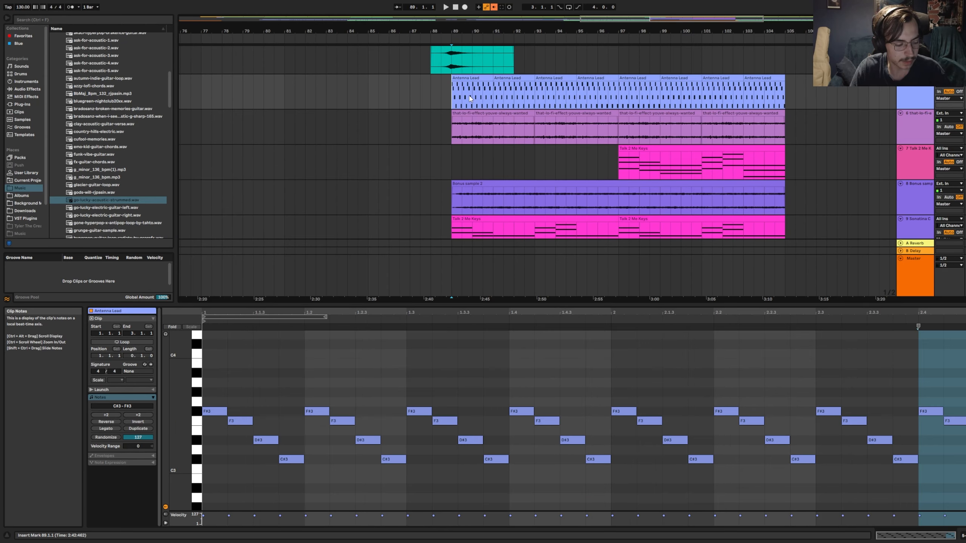
key("space")
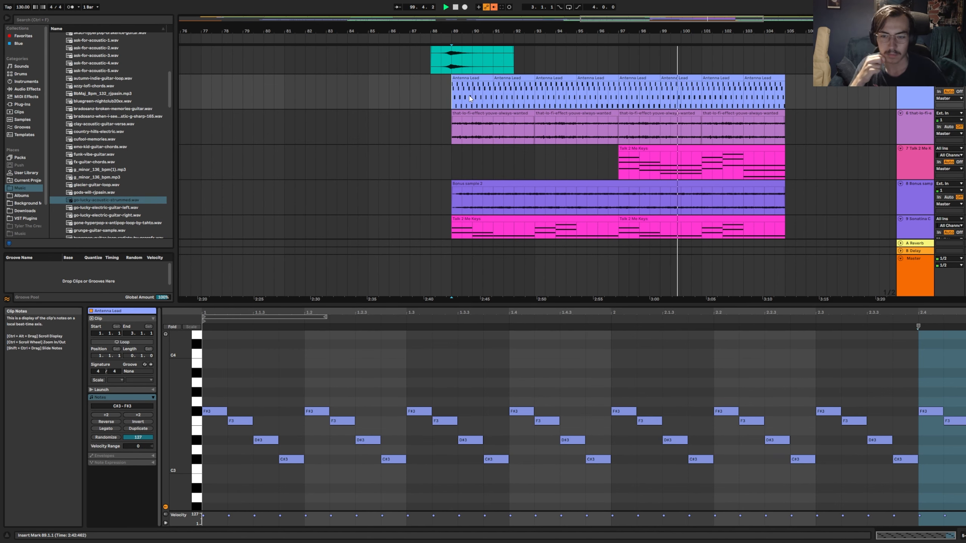
- Play from bar 97, where the track 7 Talk 2 Me Keys clip starts, and select the Valhalla device on track 11
left_click(620, 170)
key("space")
key("space")
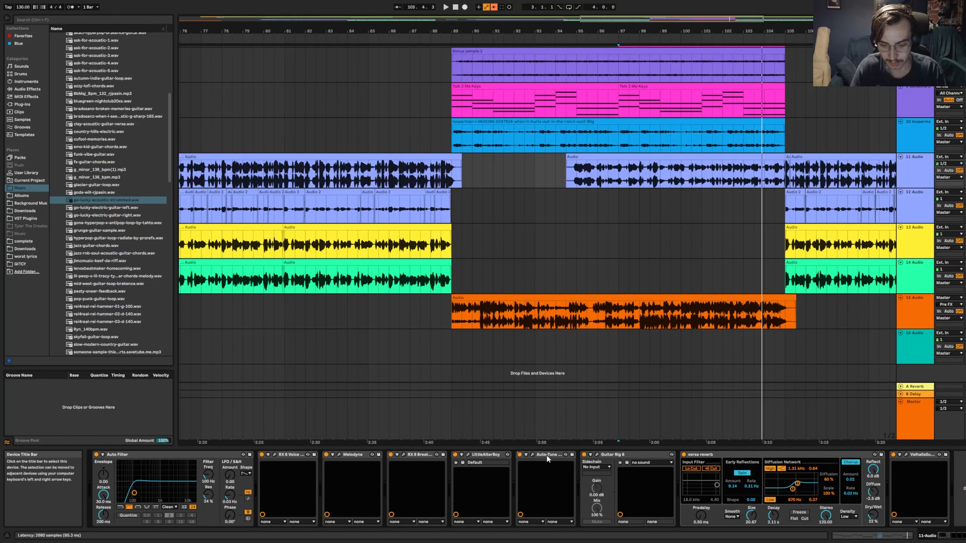
left_click(934, 470)
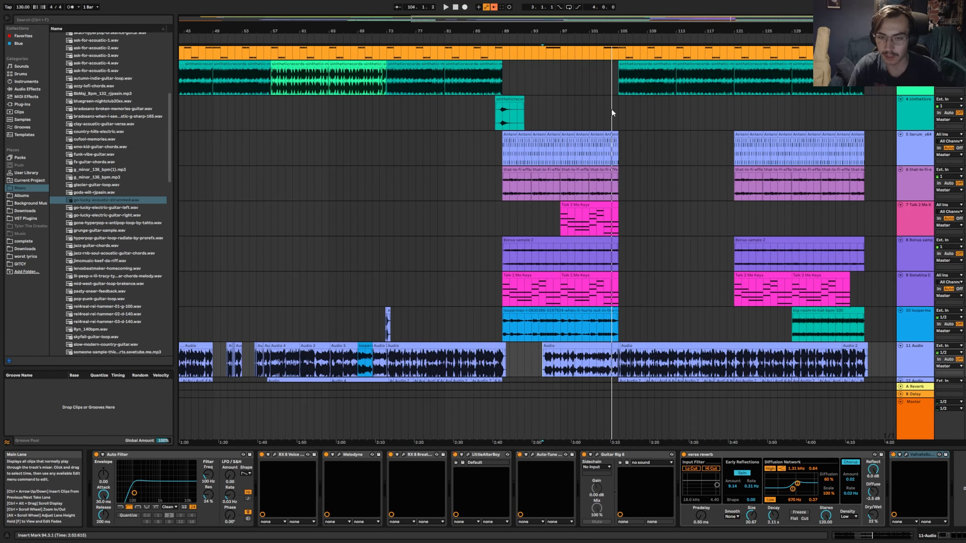
- Play the transition out of the breakdown, starting from bar 104
left_click(613, 108)
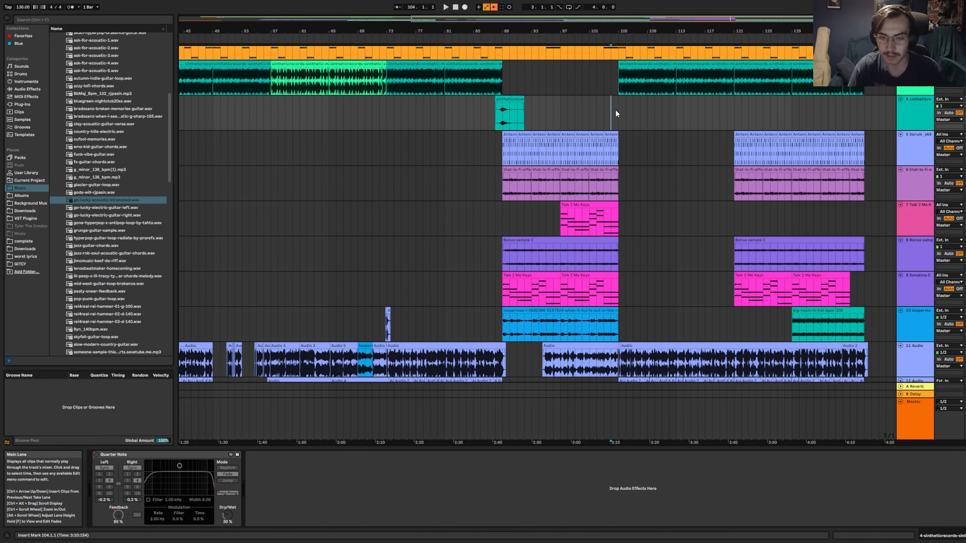
scroll(616, 112, "up", 2)
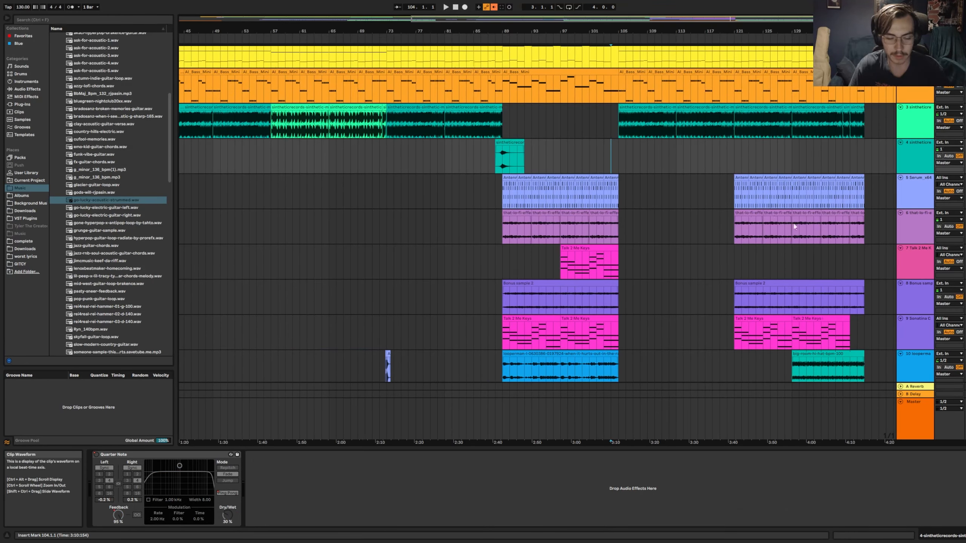
key("space")
- Set the playback start at bar 121 and look over the layered clips of the final section across all tracks
scroll(709, 190, "down", 8)
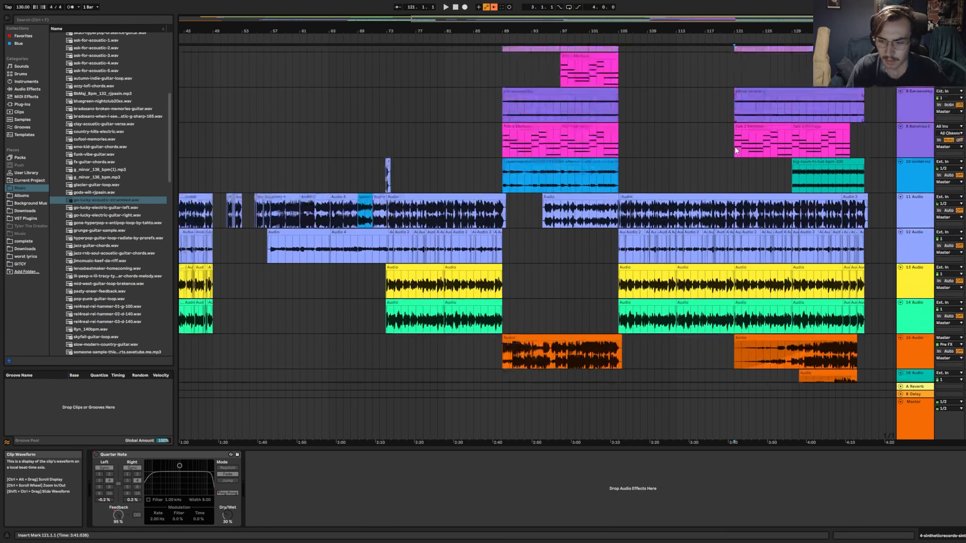
left_click(735, 151)
scroll(735, 150, "up", 8)
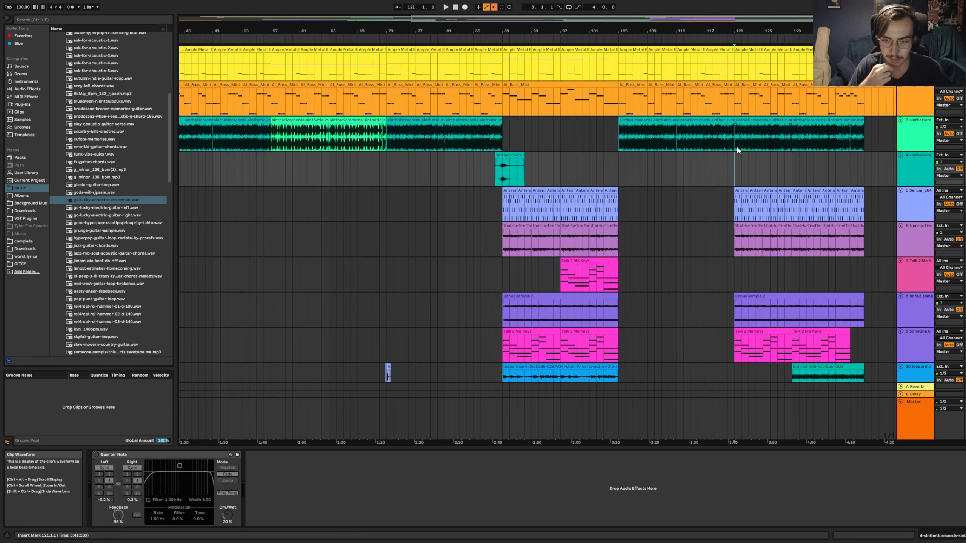
- Play the final section from bar 121 through to the end of the song's arrangement
key("space")
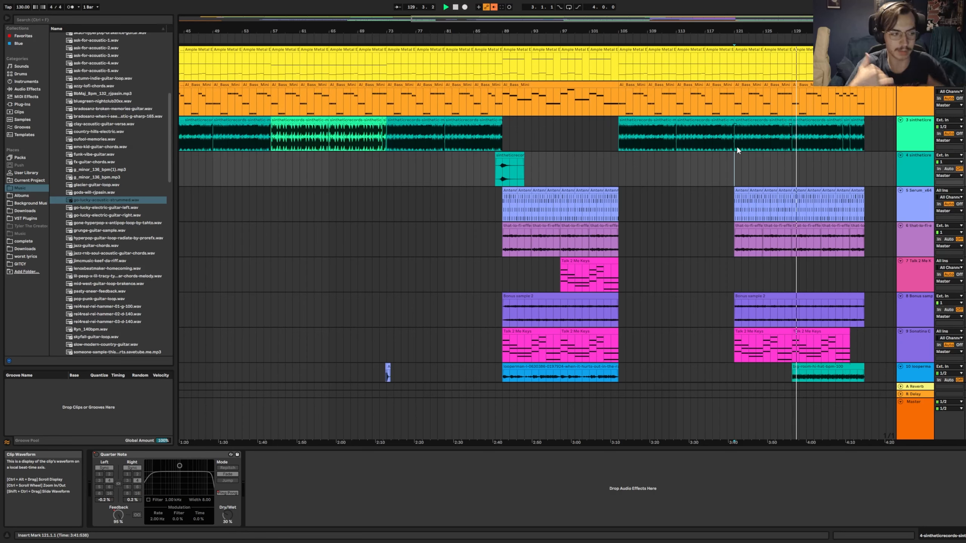
scroll(828, 320, "down", 2)
scroll(828, 319, "up", 2)
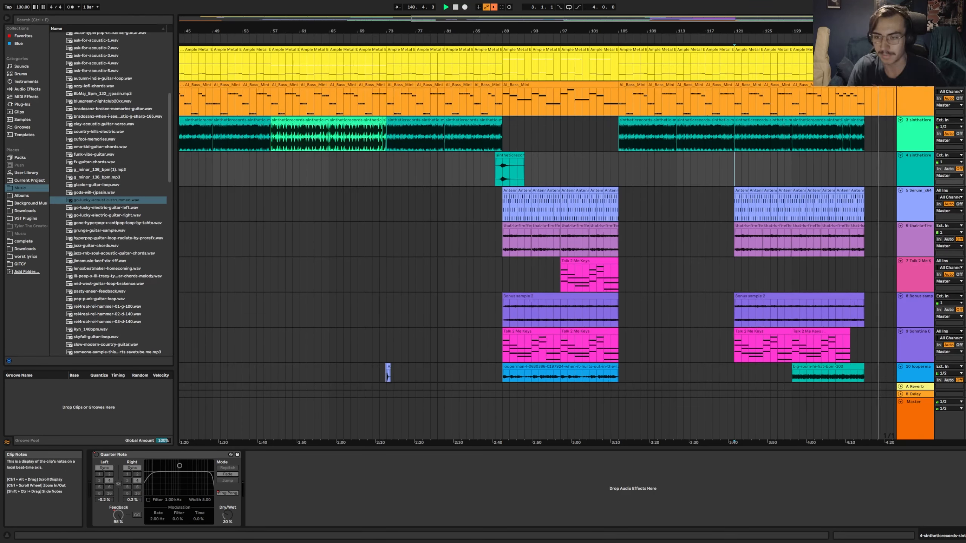
left_click_drag(792, 33, 794, 32)
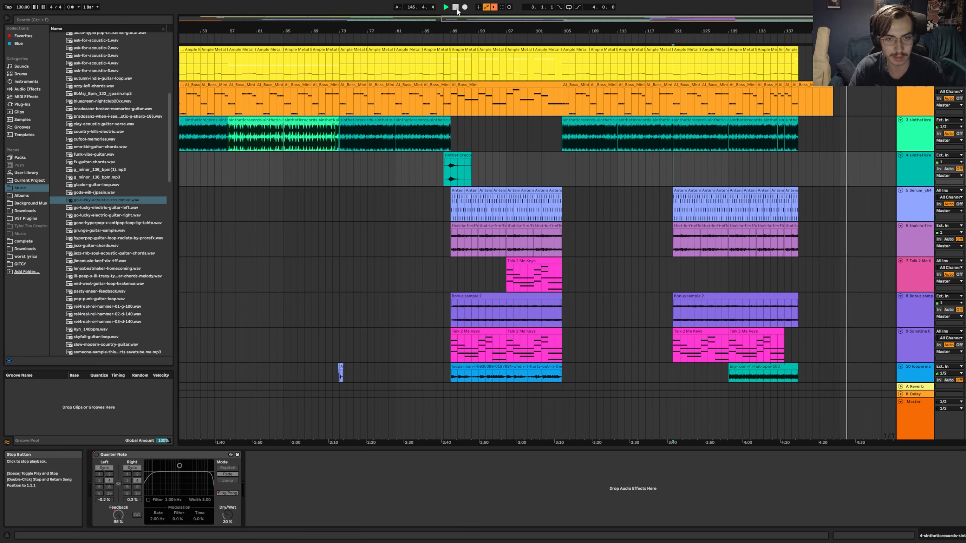
left_click_drag(482, 32, 615, 35)
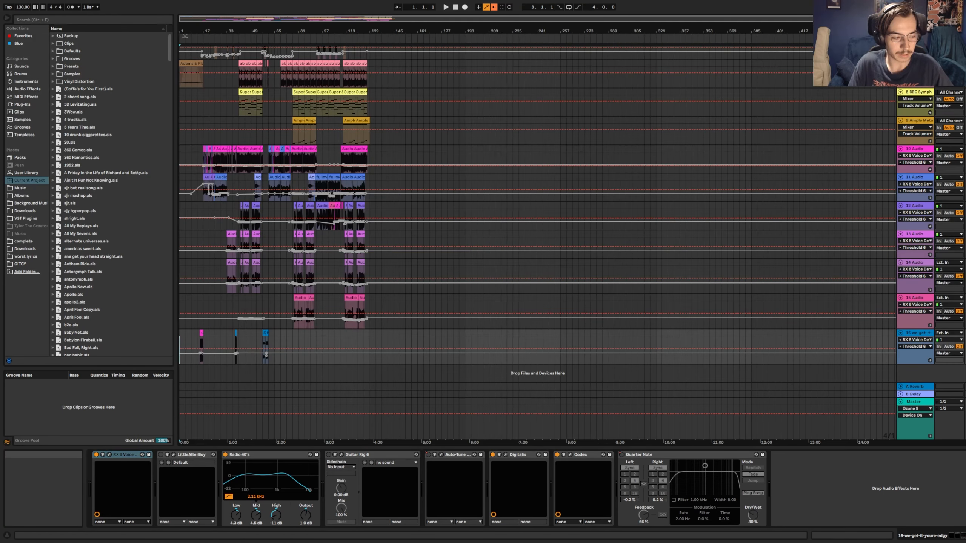
- Look over all tracks of the newly opened project and play its intro from bar 1
scroll(537, 213, "up", 5)
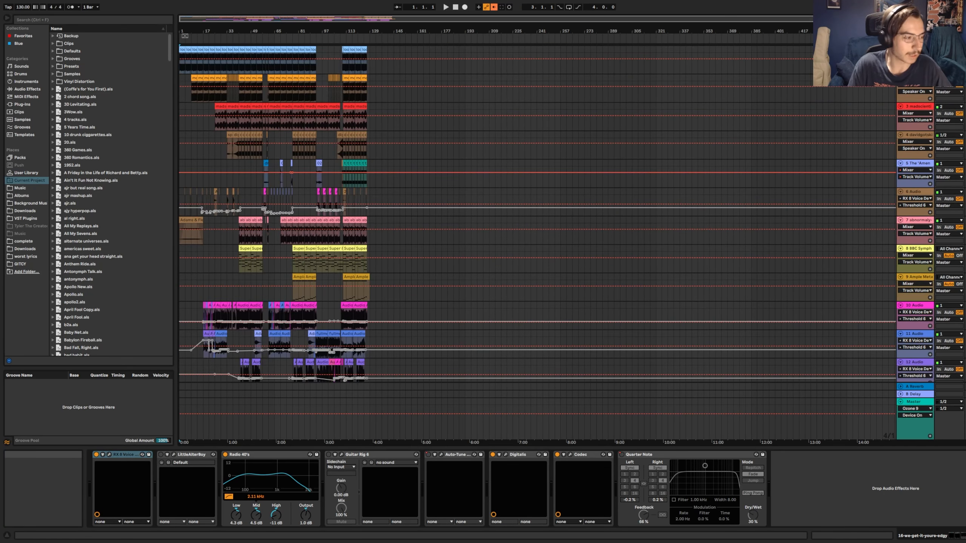
scroll(537, 214, "down", 5)
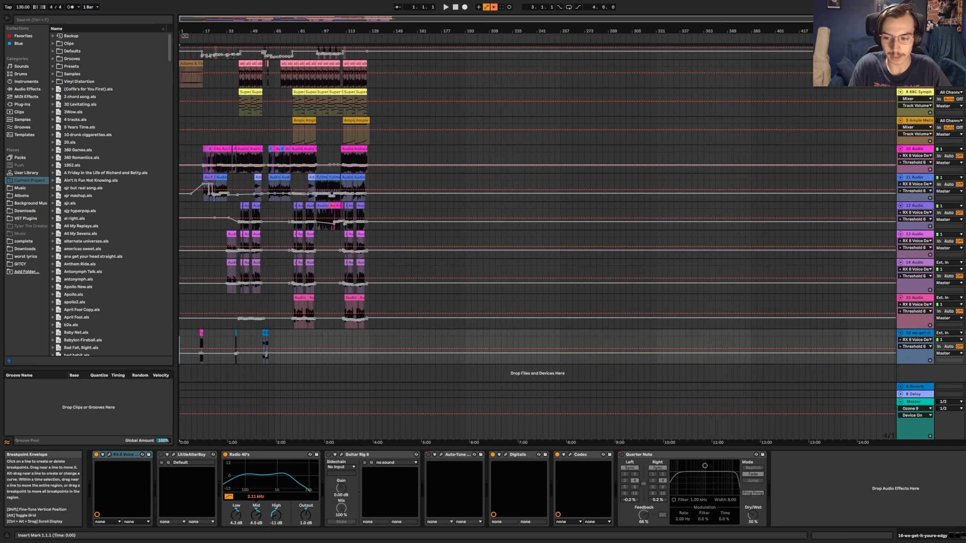
scroll(537, 213, "up", 5)
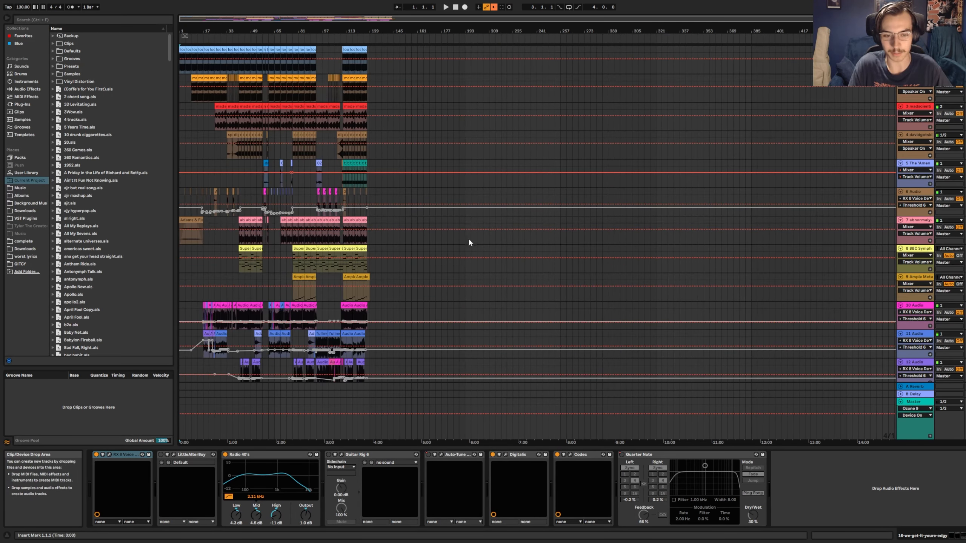
scroll(470, 243, "down", 5)
scroll(268, 120, "up", 5)
scroll(434, 89, "up", 8)
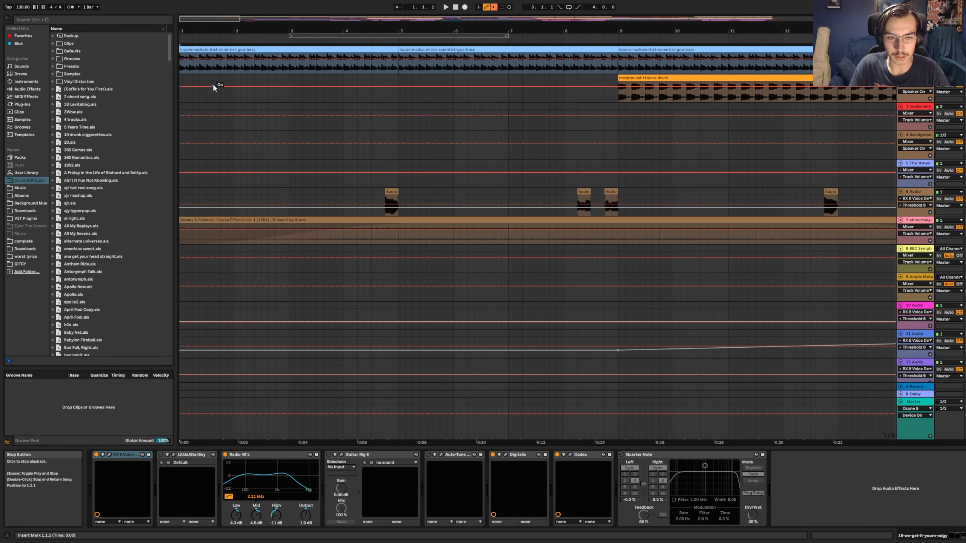
key("space")
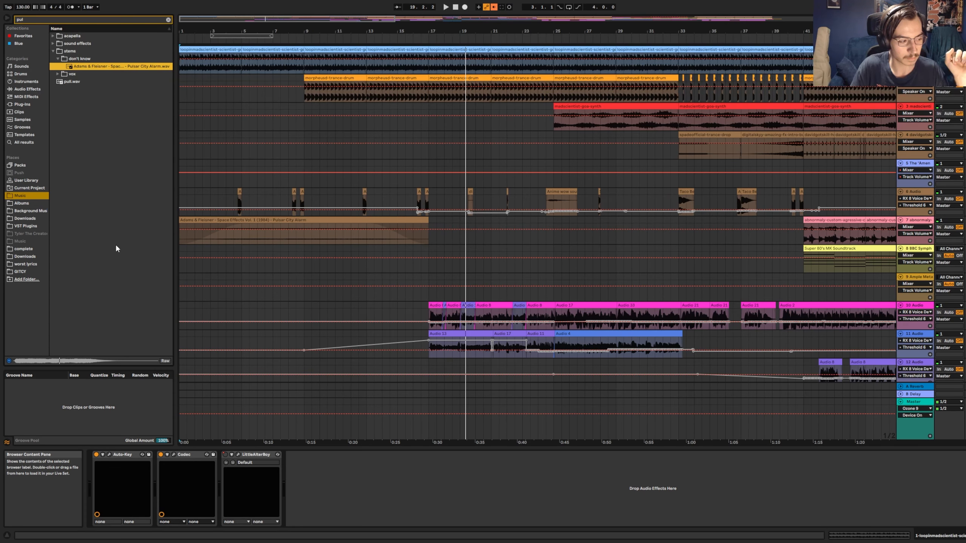
- Play the first short vocal clip on track 6 from around bar 4 and bypass its Tops Off & Crunch filter
scroll(410, 161, "down", 4)
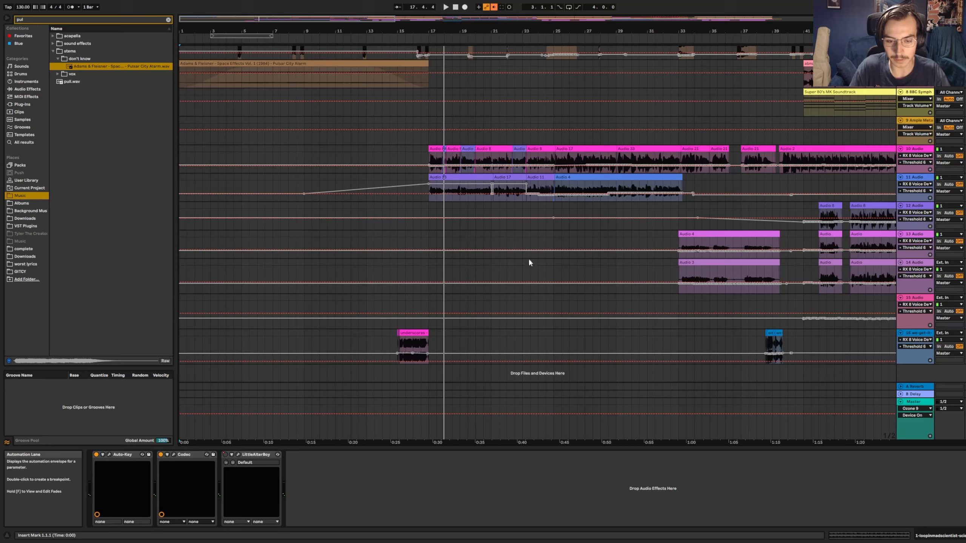
scroll(838, 234, "up", 4)
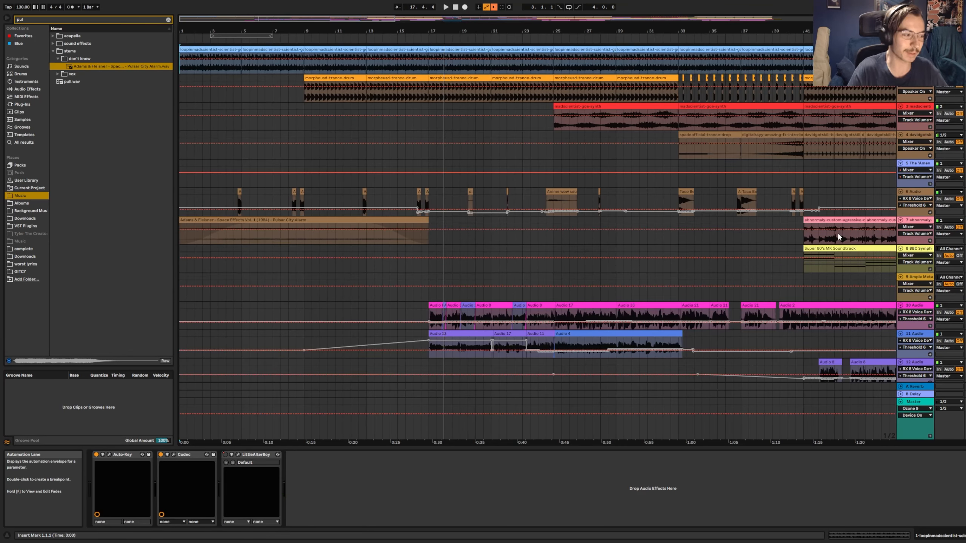
left_click(226, 197)
key("space")
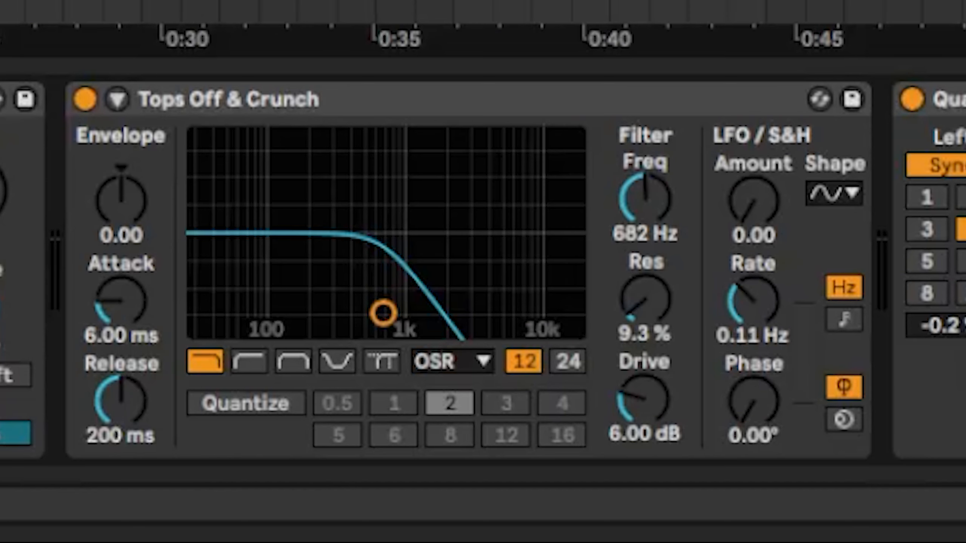
left_click(88, 101)
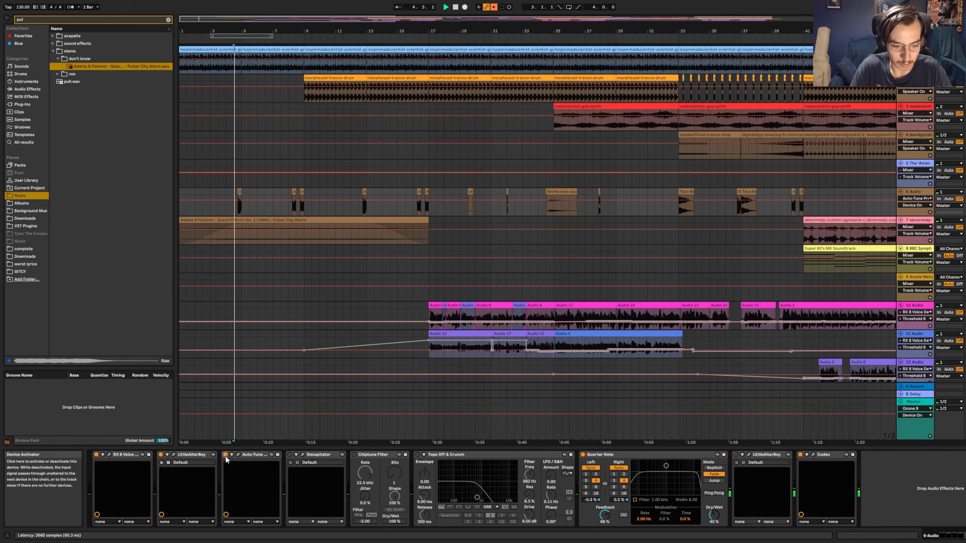
- Switch Auto-Tune, Decapitator, Tops Off & Crunch and Chiptune Filter back on for track 6 while auditioning the vocal clip
left_click(224, 455)
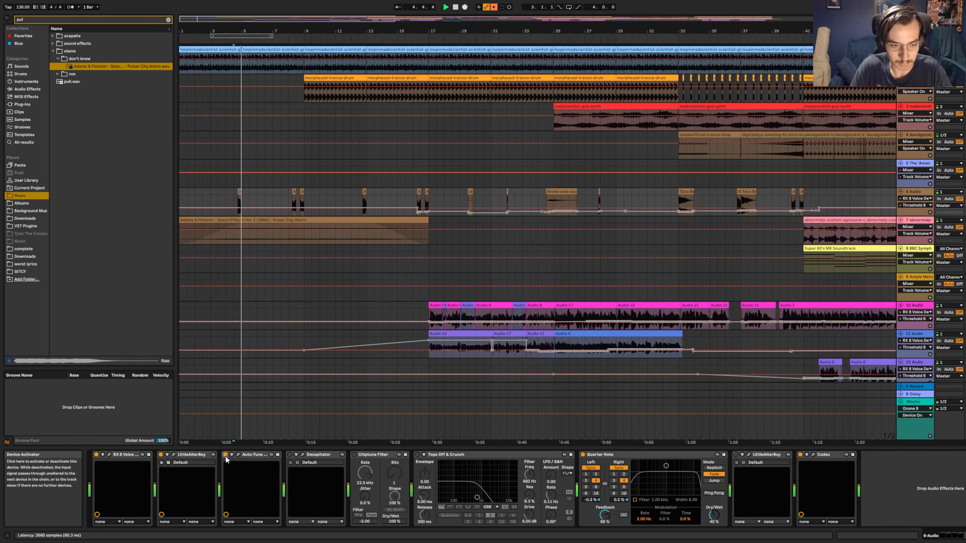
left_click(290, 455)
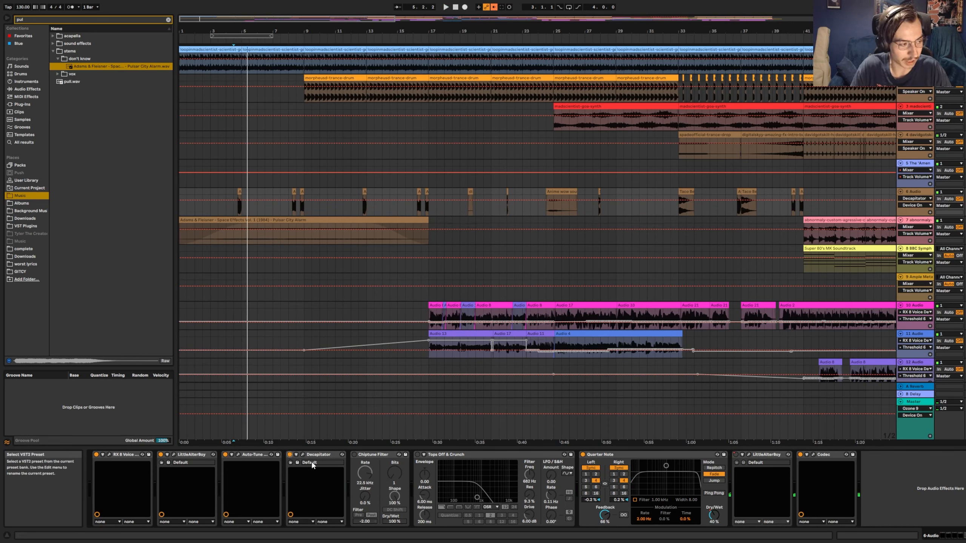
key("space")
left_click(417, 454)
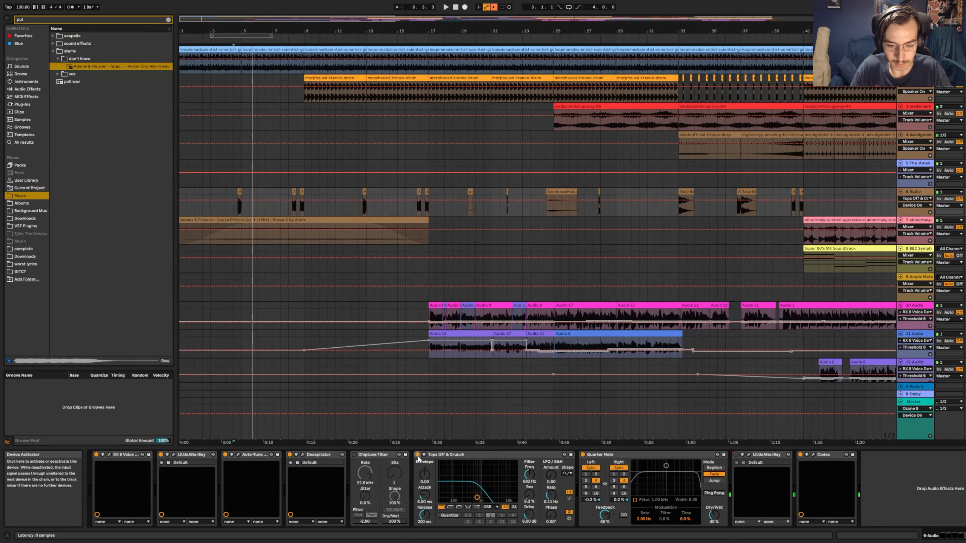
left_click(354, 455)
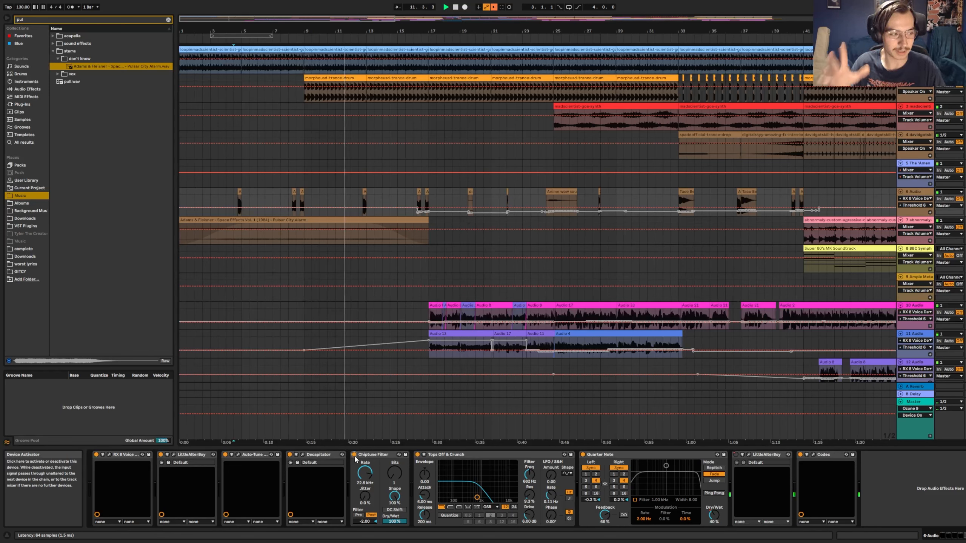
- Play the arrangement from bar 9, where the trance drum clips on track 2 begin
left_click(302, 90)
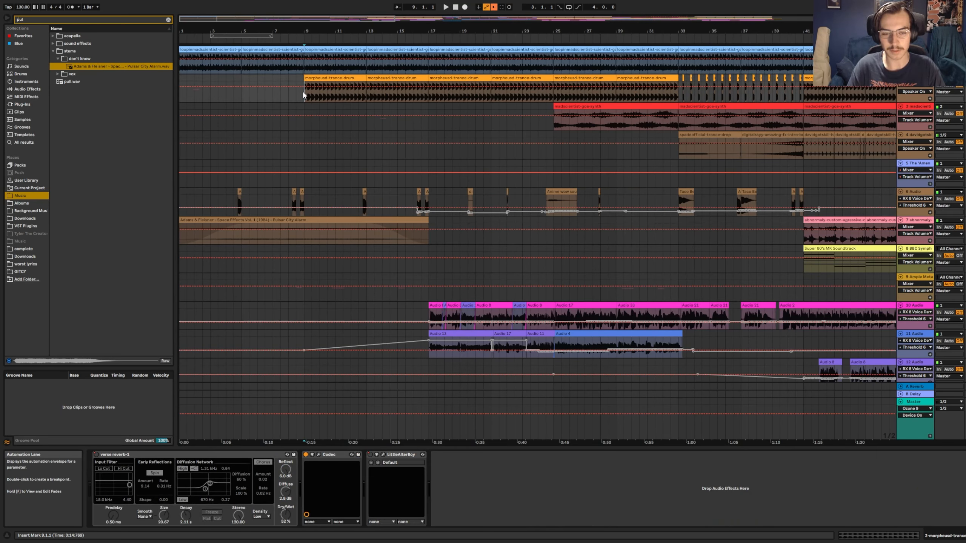
key("space")
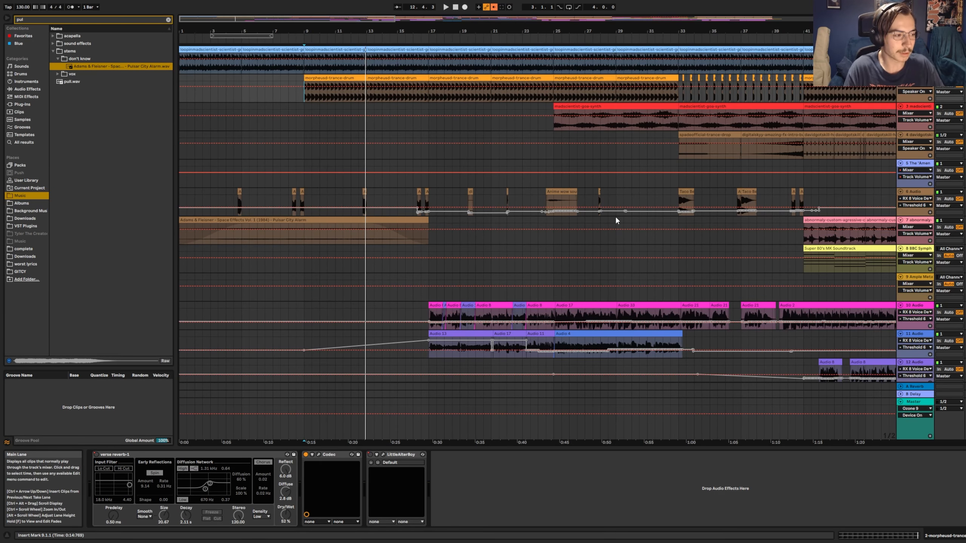
key("space")
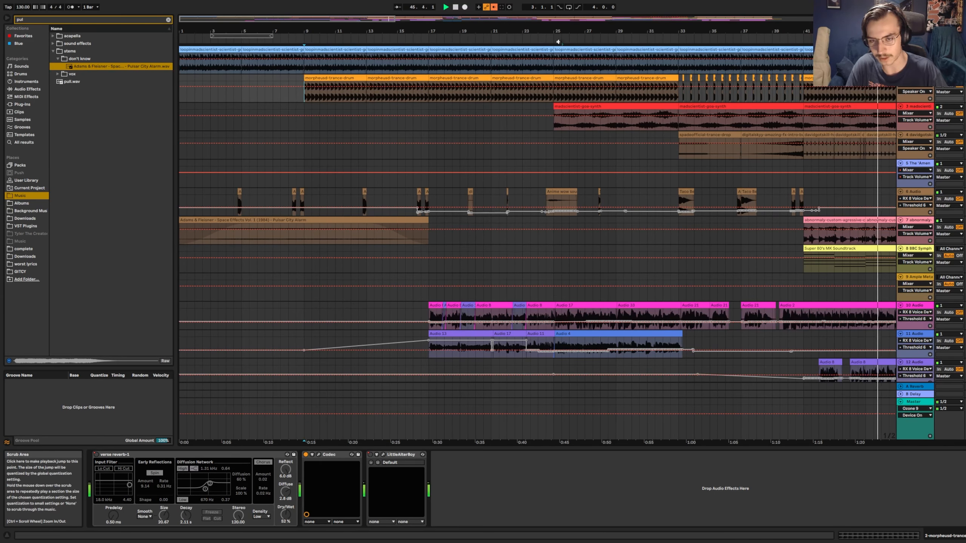
- Examine the underscores sample clip on track 16 up close and play it from bar 14.3
scroll(386, 343, "down", 5)
left_click(388, 343)
left_click_drag(417, 32, 417, 95)
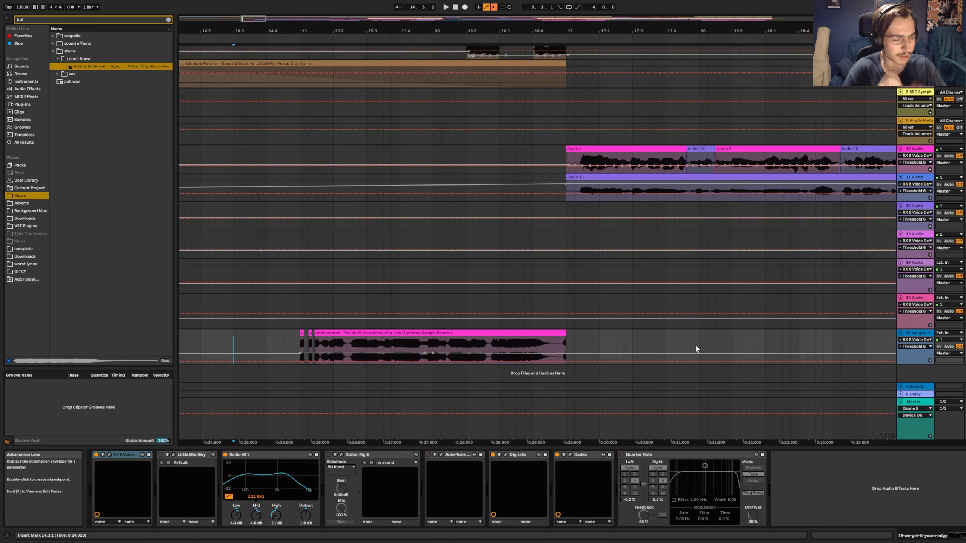
key("space")
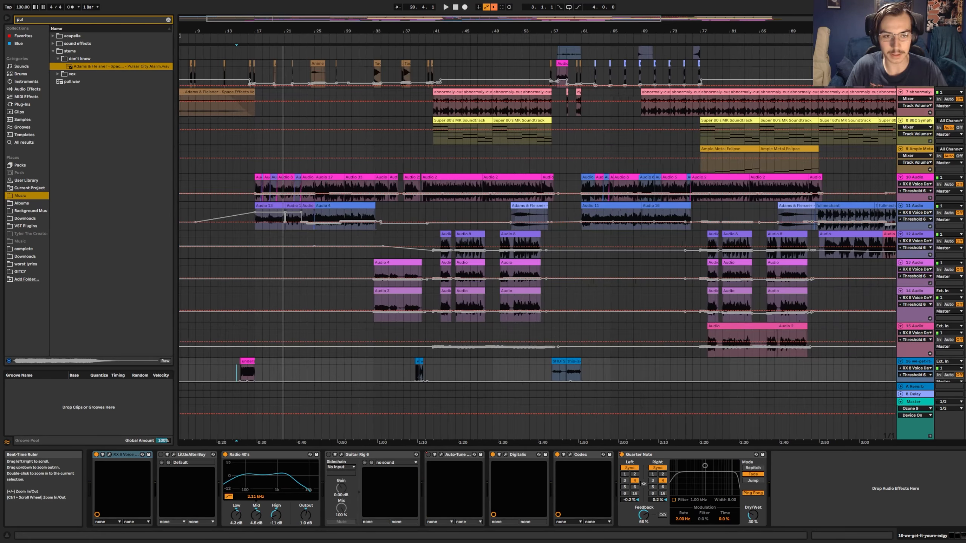
- Play the first lead vocal clips on track 10 from bar 17
mouse_move(266, 31)
left_mouse_down()
mouse_move(268, 80)
mouse_move(361, 101)
mouse_move(410, 62)
left_mouse_up()
left_click(369, 189)
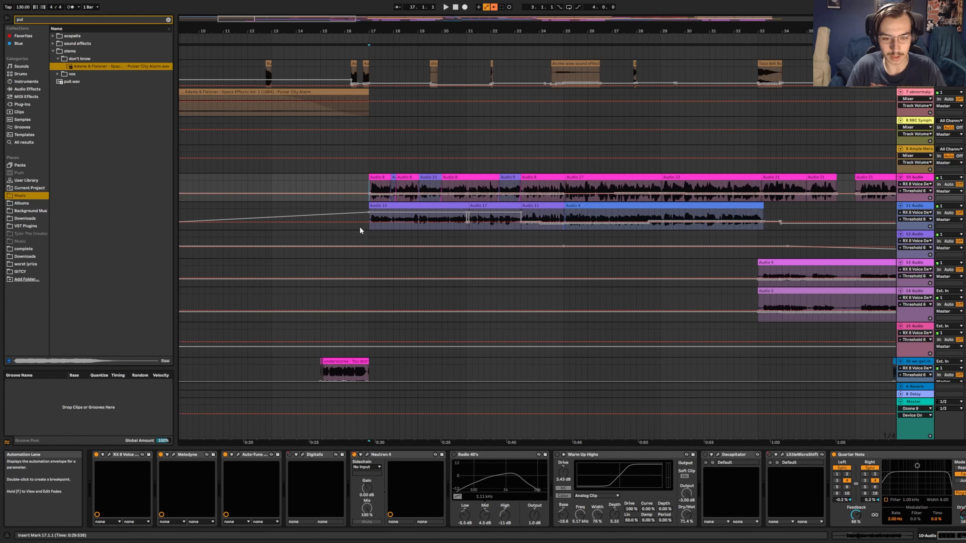
key("space")
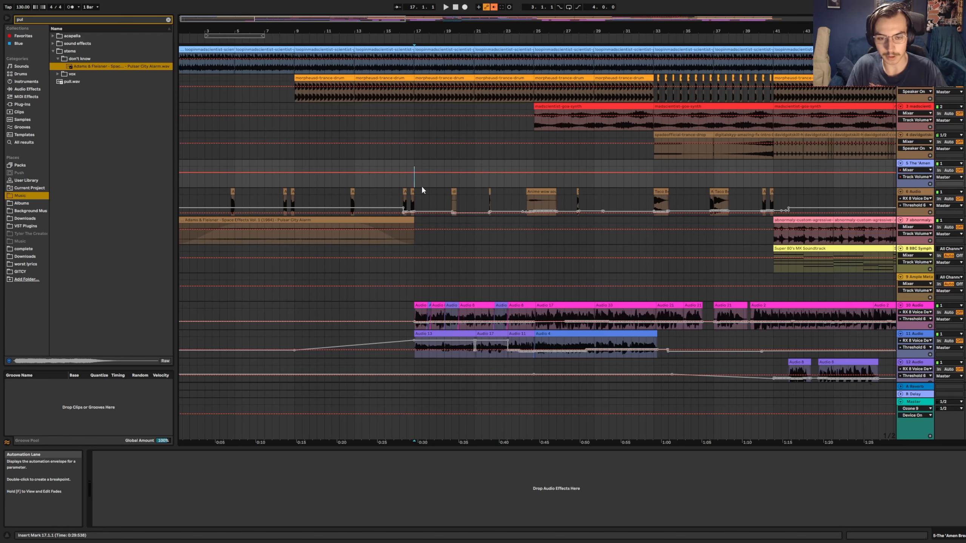
- Play the lighter sound effect on track 6 from 21.4.3 with effects bypassed, and switch Chiptune Filter and Tops Off & Crunch back on
left_click(429, 204)
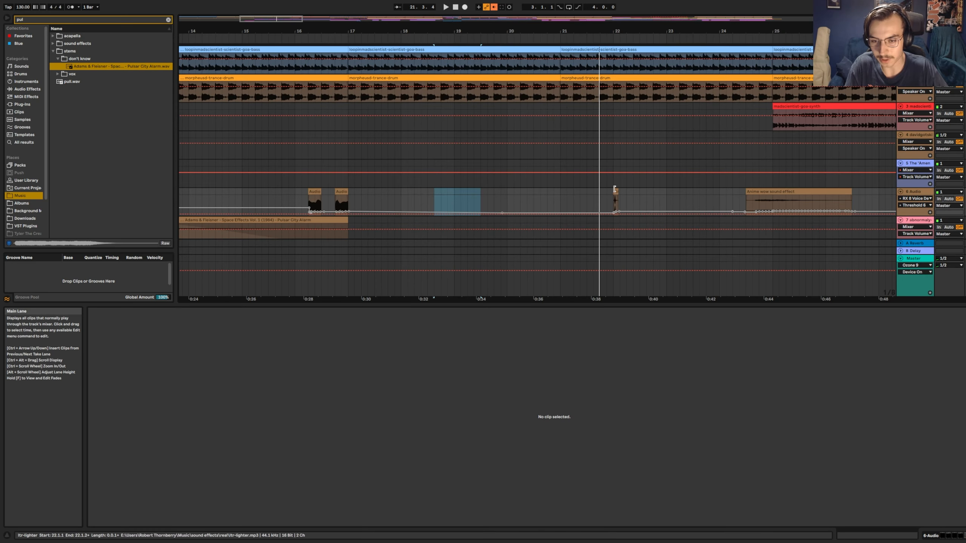
left_click(607, 206)
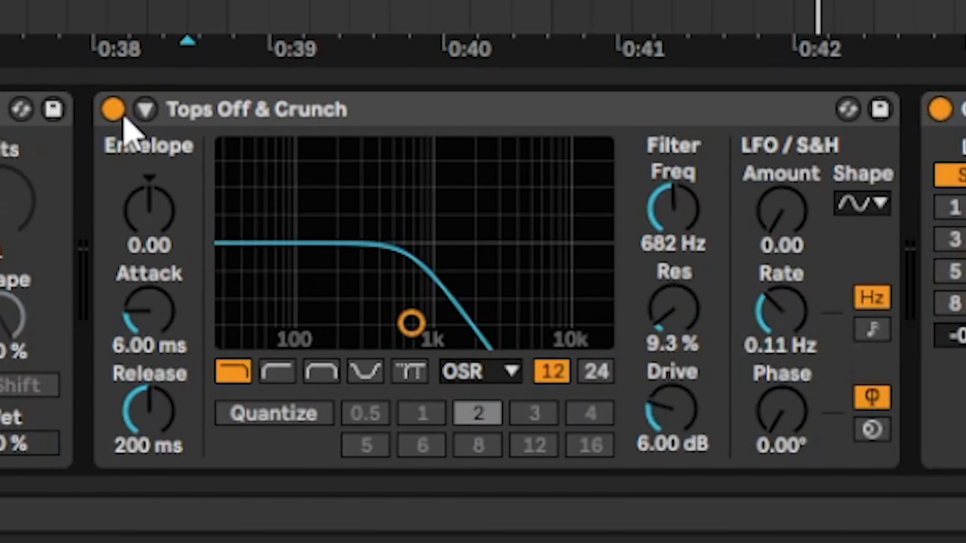
left_click(668, 111)
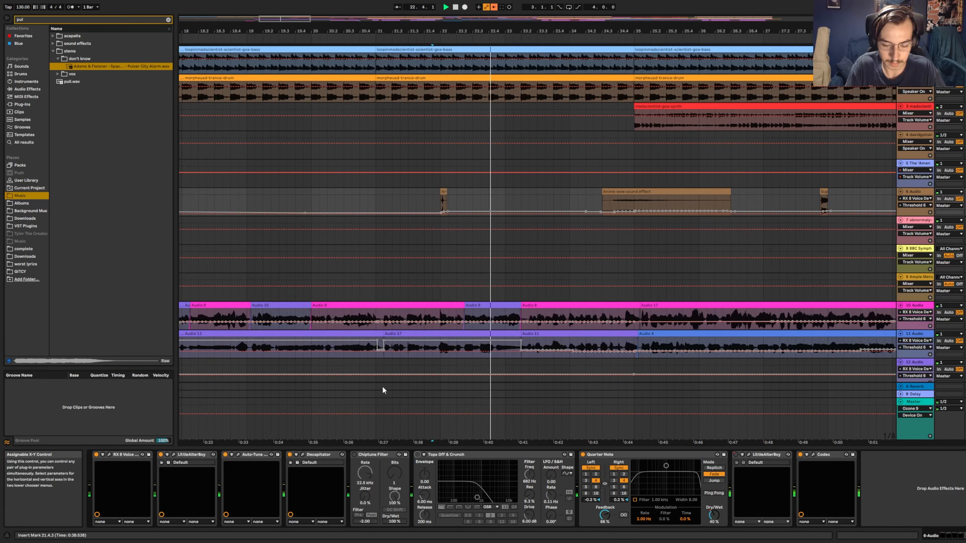
key("space")
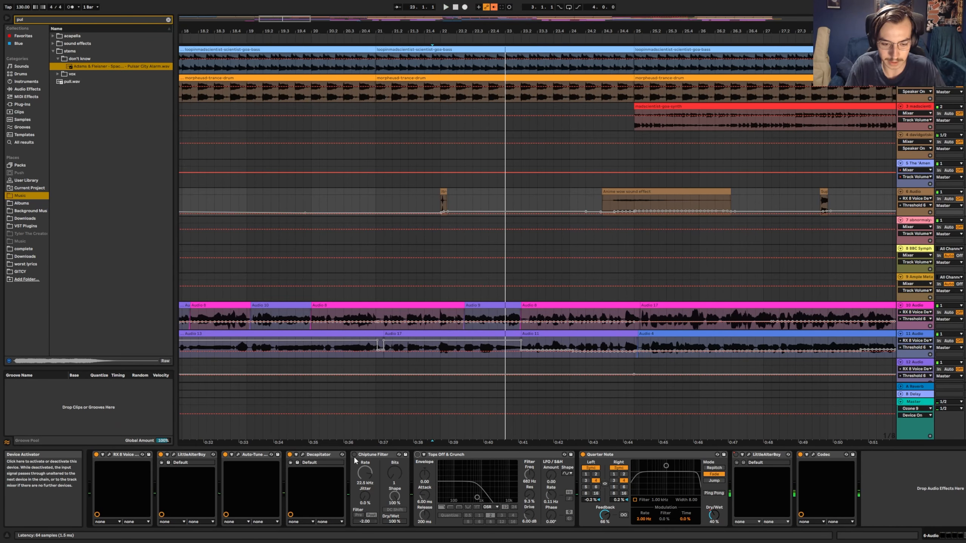
left_click(354, 455)
left_click(418, 455)
- Bypass track 6's effects, including Quarter Note, Chiptune Filter, Decapitator and Auto-Tune, and play the dry Anime wow sound effect from 24.3.1
left_click(592, 208)
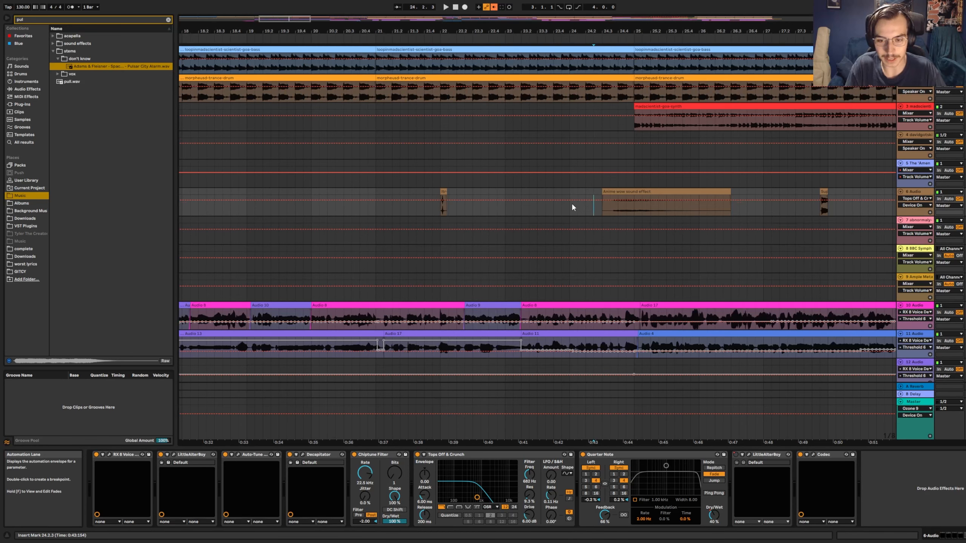
left_click(572, 206)
left_click(583, 454)
left_click(354, 455)
left_click(289, 455)
left_click(225, 455)
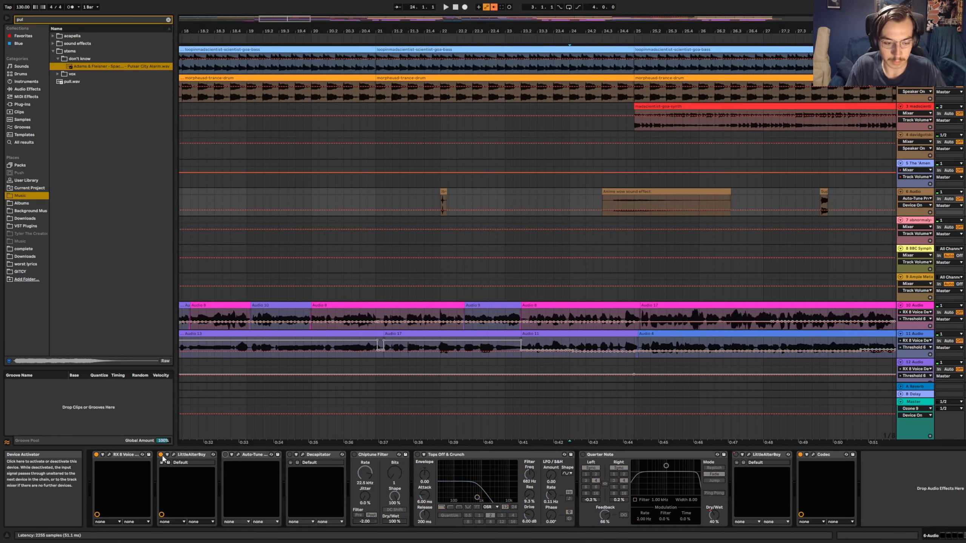
left_click(604, 207)
key("space")
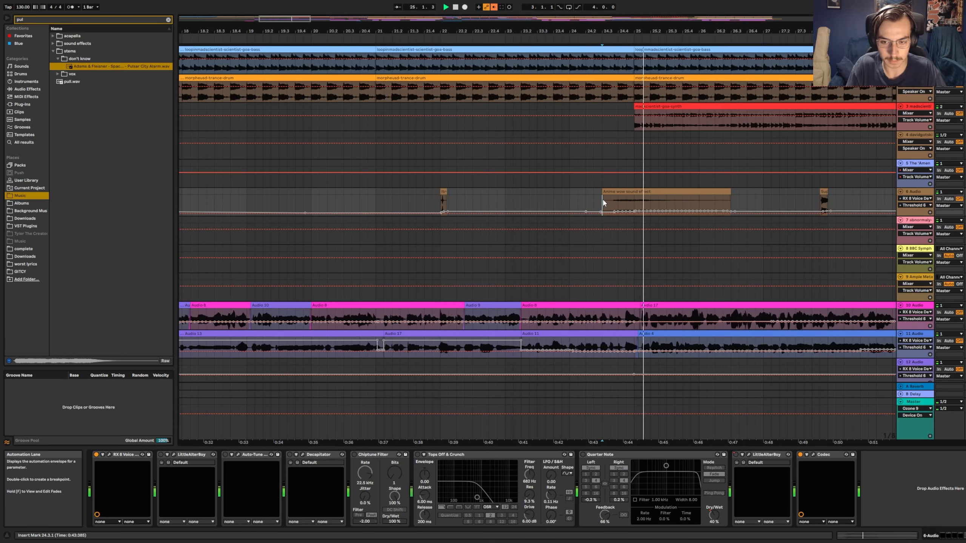
- Switch LittleAlterBoy, Auto-Tune, Decapitator, Chiptune Filter, Tops Off & Crunch and Quarter Note back on for track 6
left_click(160, 454)
left_click(226, 455)
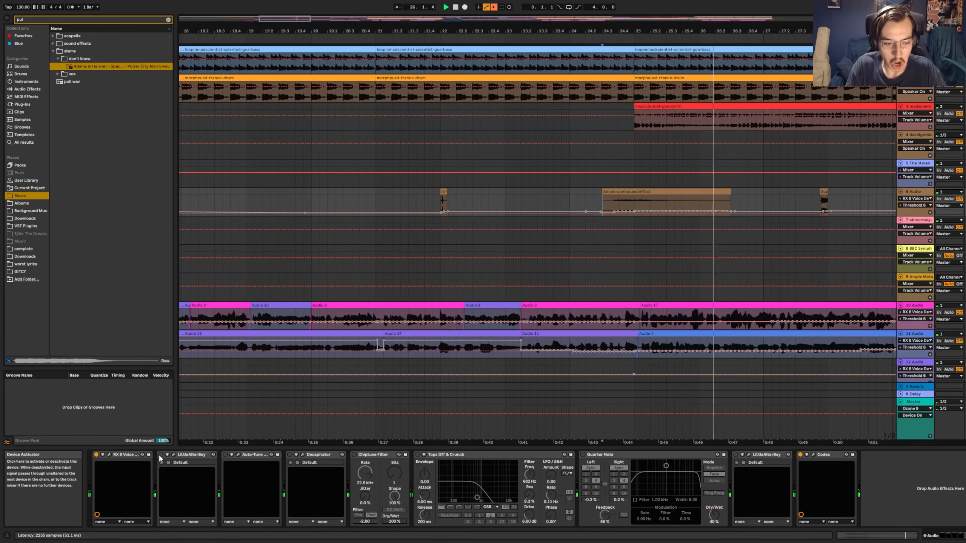
left_click(290, 454)
left_click(354, 454)
left_click(417, 455)
left_click(602, 211)
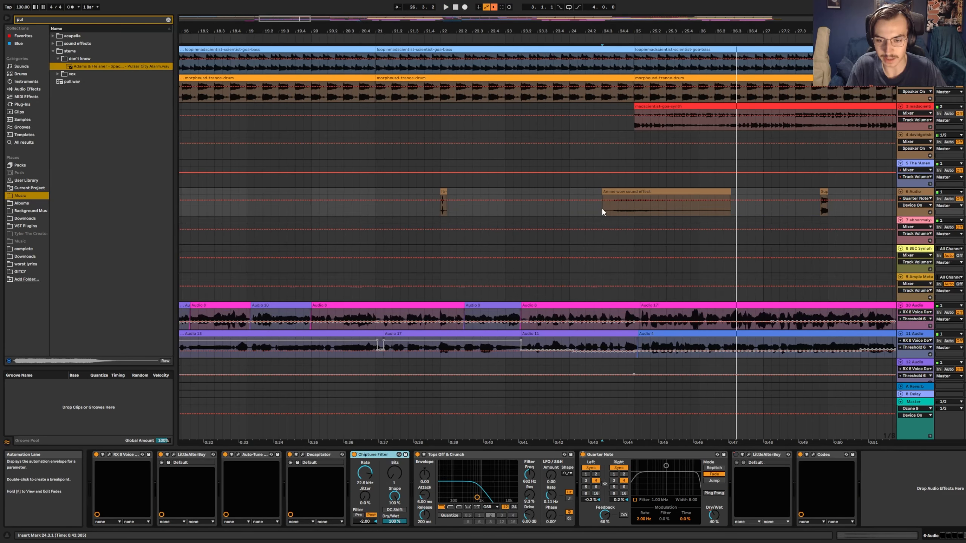
- Play the goa-synth clip on track 3 from its start at bar 25
left_click_drag(692, 33, 618, 8)
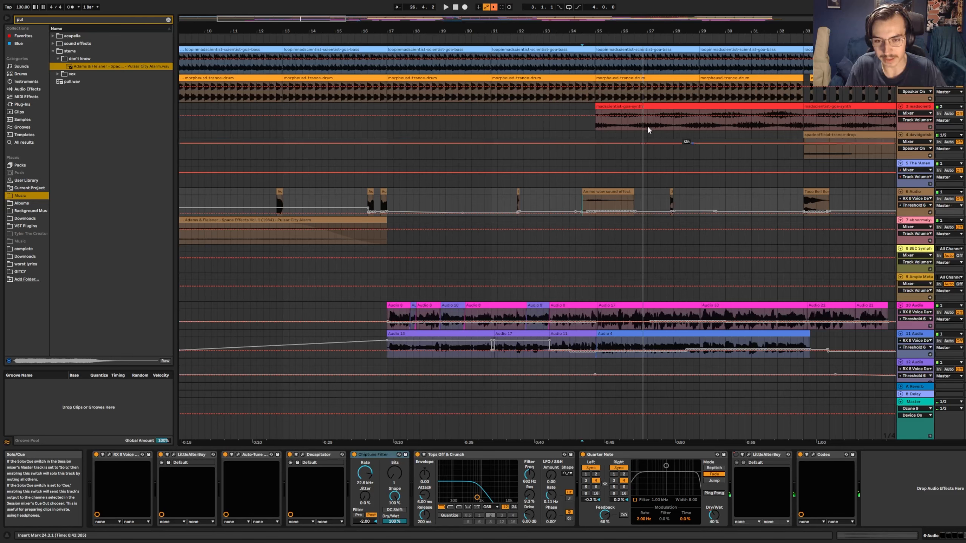
left_click(613, 124)
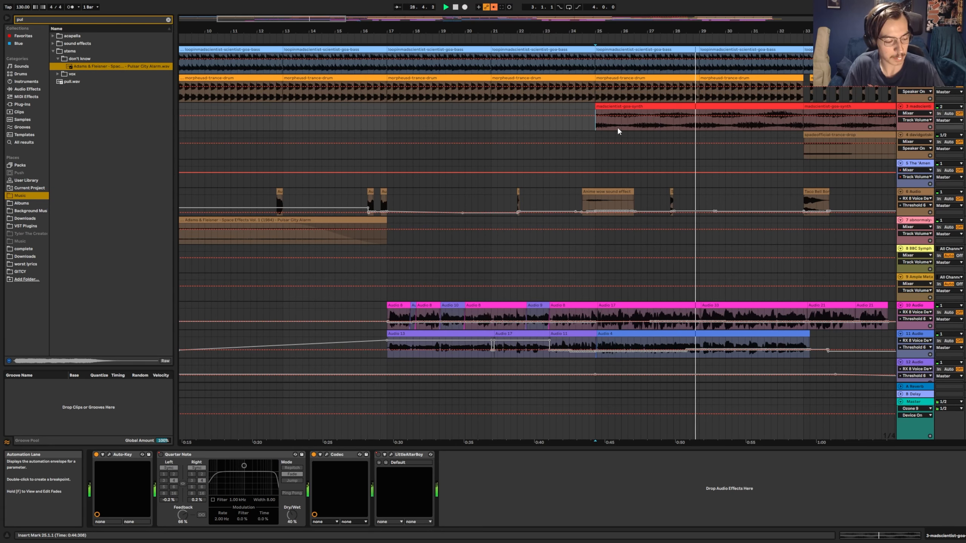
- Play the short sound effect on track 6 between bars 27 and 28, starting from about 27.3
key("space")
left_click_drag(711, 27, 634, 27)
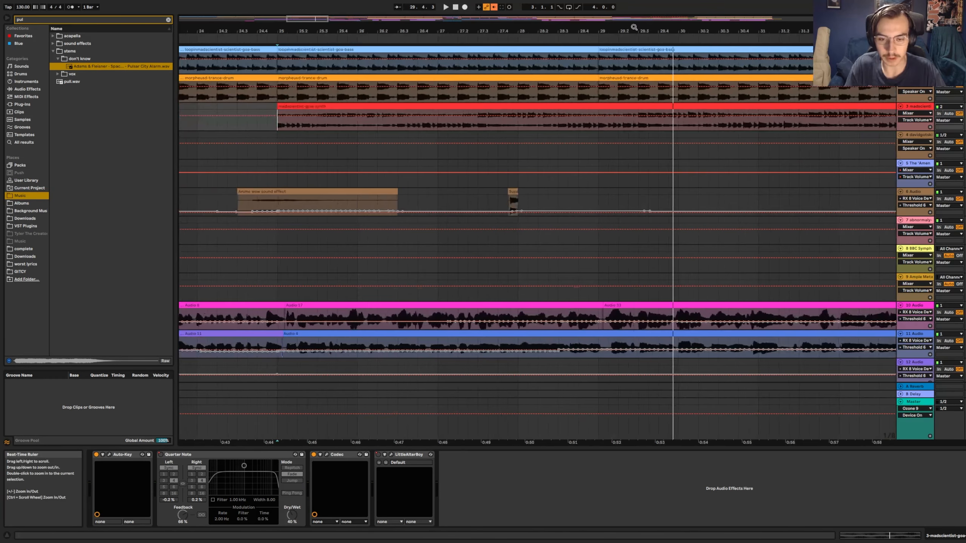
left_click(459, 199)
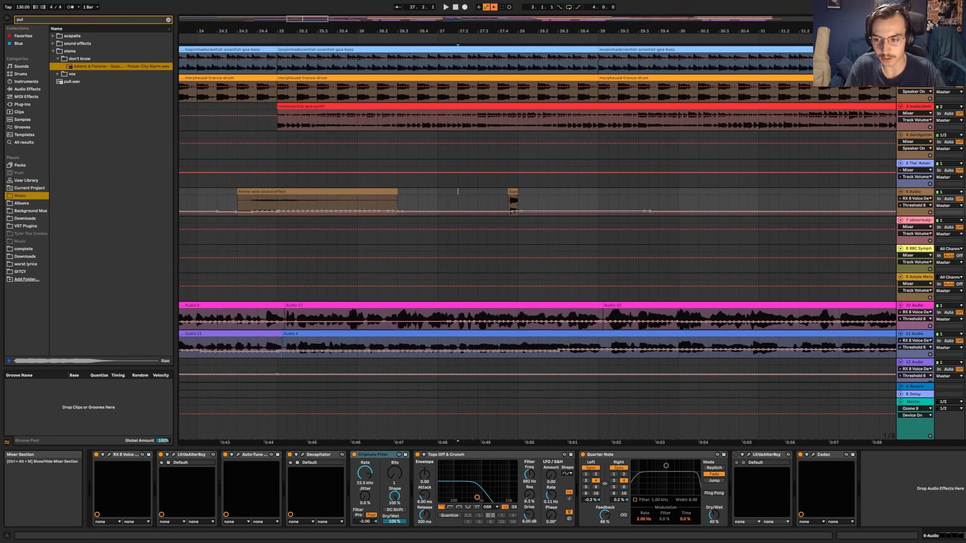
left_click(486, 201)
key("space")
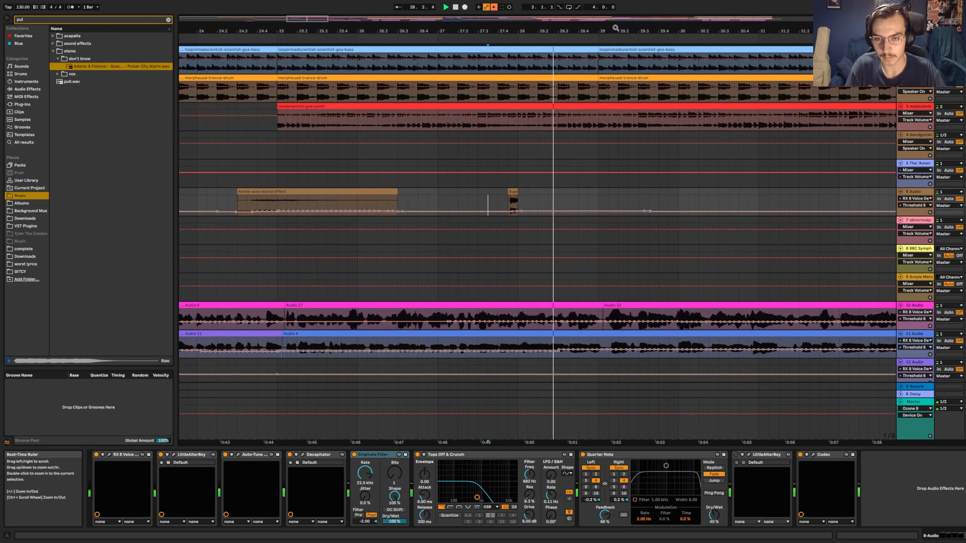
left_click_drag(614, 27, 645, 23)
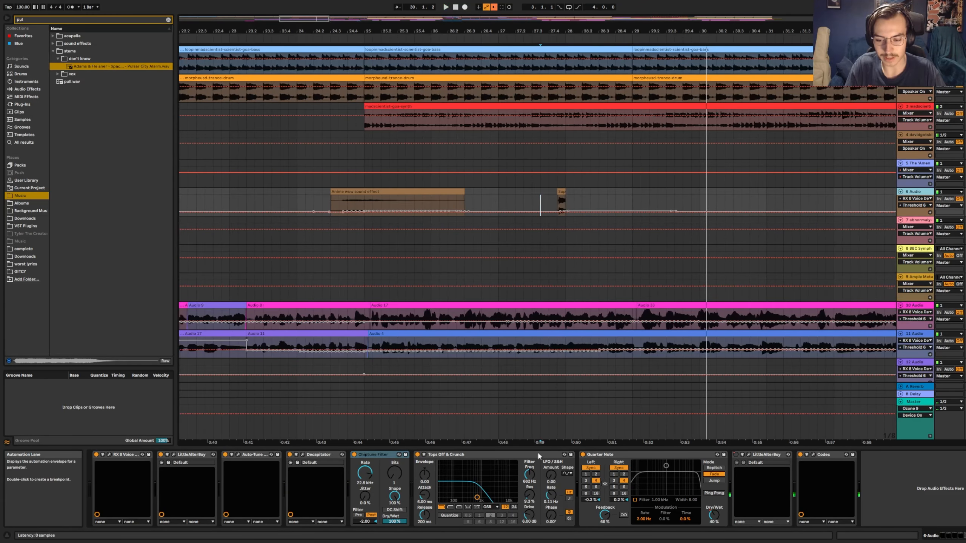
- Toggle Tops Off & Crunch, Chiptune Filter, LittleAlterBoy and Auto-Tune on track 6 during playback to compare the sound effect with and without them
left_click(417, 455)
left_click(354, 455)
key("space")
left_click(161, 455)
left_click(226, 454)
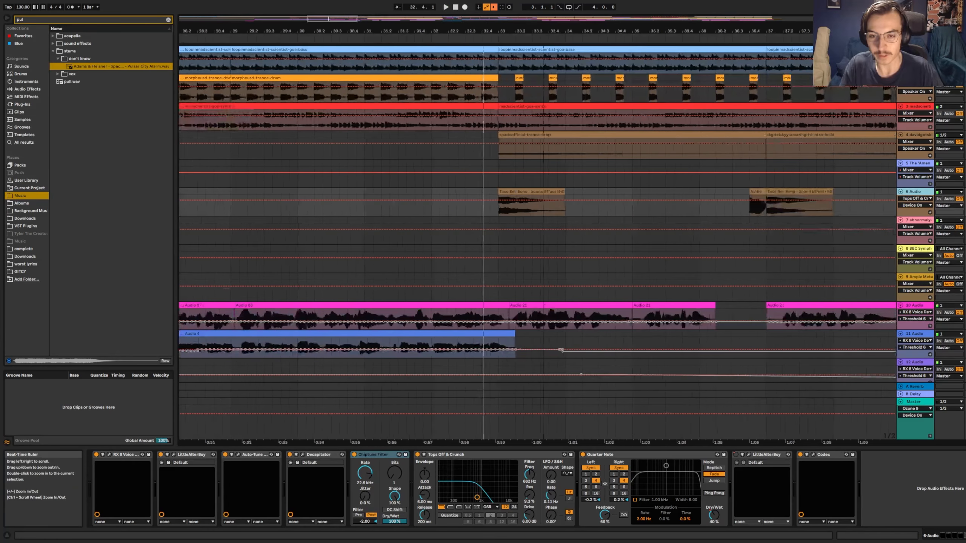
- Play the chopped trance-drum section on track 2 from bar 33
left_click_drag(471, 31, 444, 19)
left_click(444, 92)
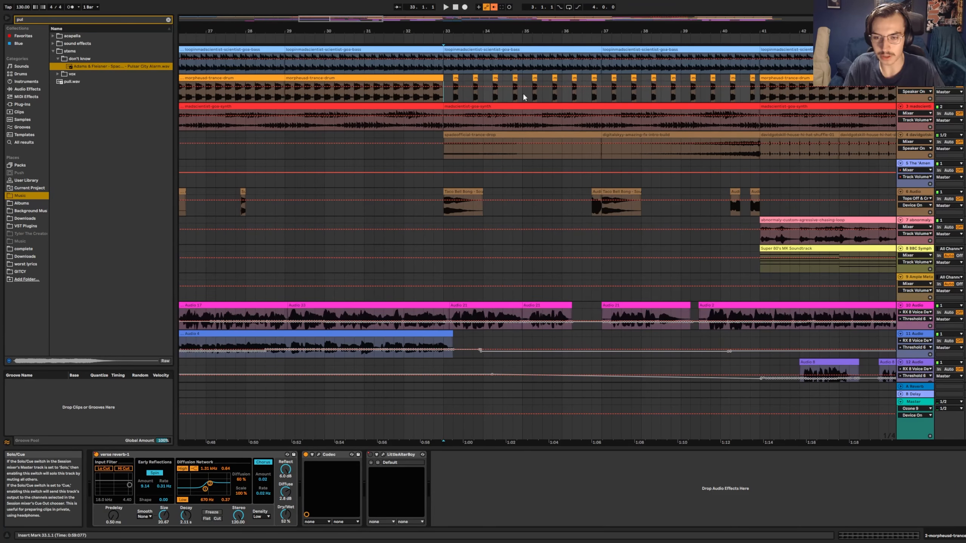
key("space")
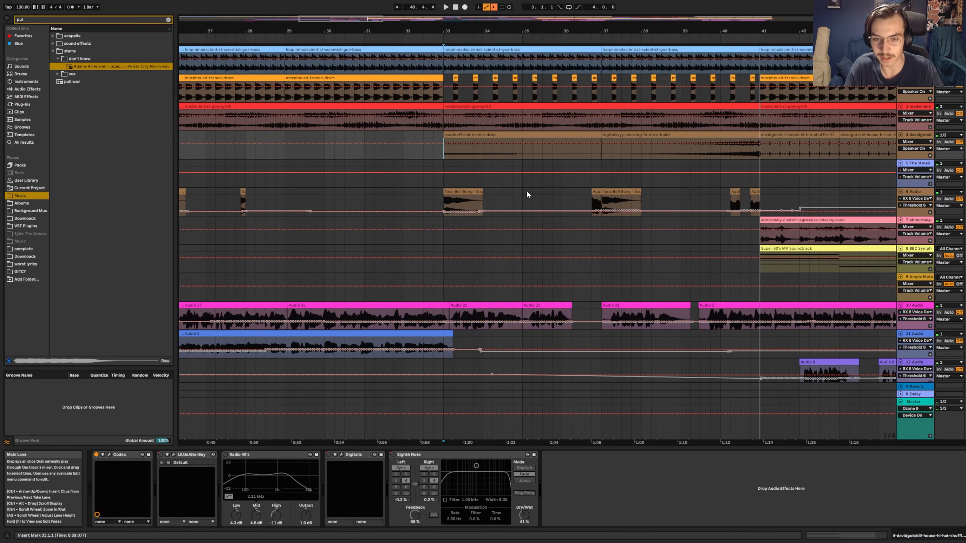
- Play the backing vocal layers on tracks 13 and 14 from bar 33
left_click_drag(460, 32, 467, 3)
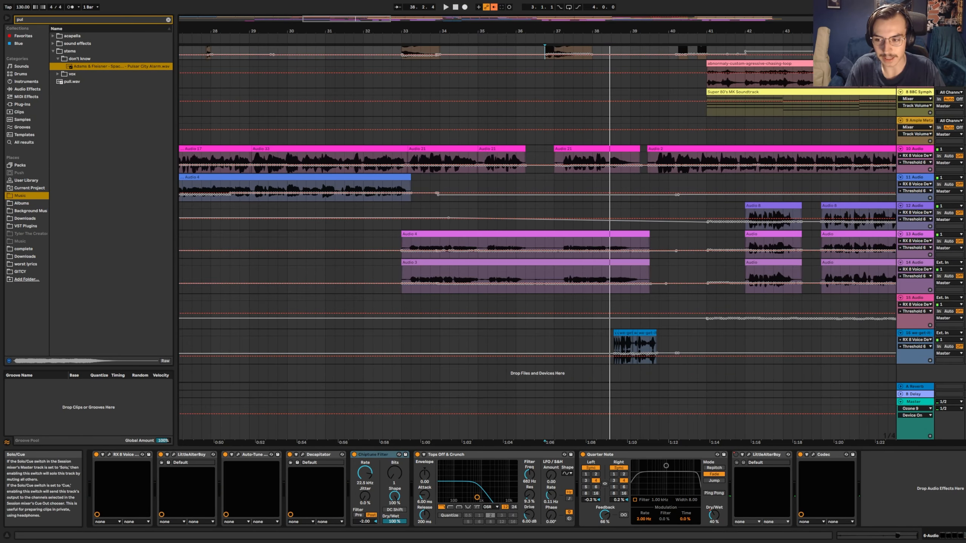
left_click(413, 248)
key("space")
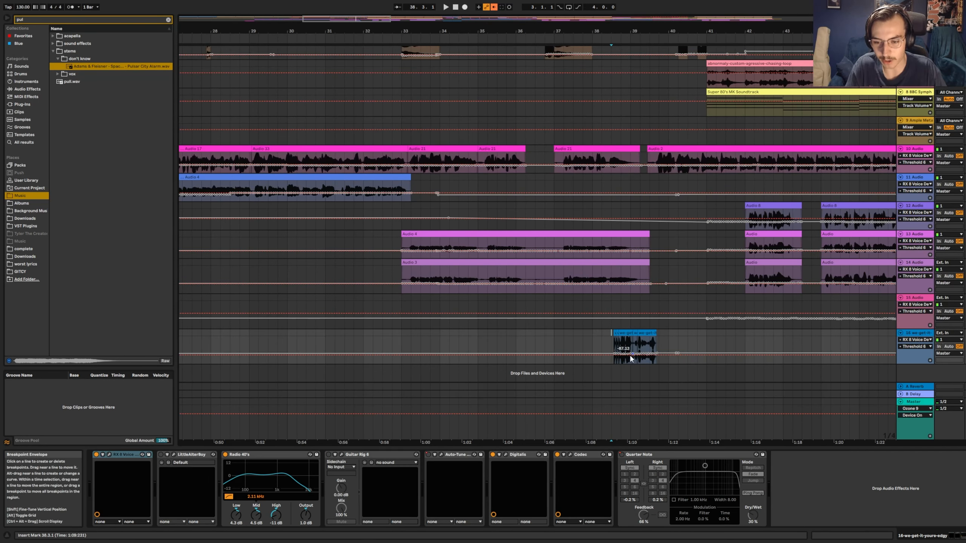
- Play the we-get-it-youre-edgy clip on track 16 from 38.3.1, and show the lead vocal's effect chain on track 10
left_click_drag(668, 30, 668, 72)
key("space")
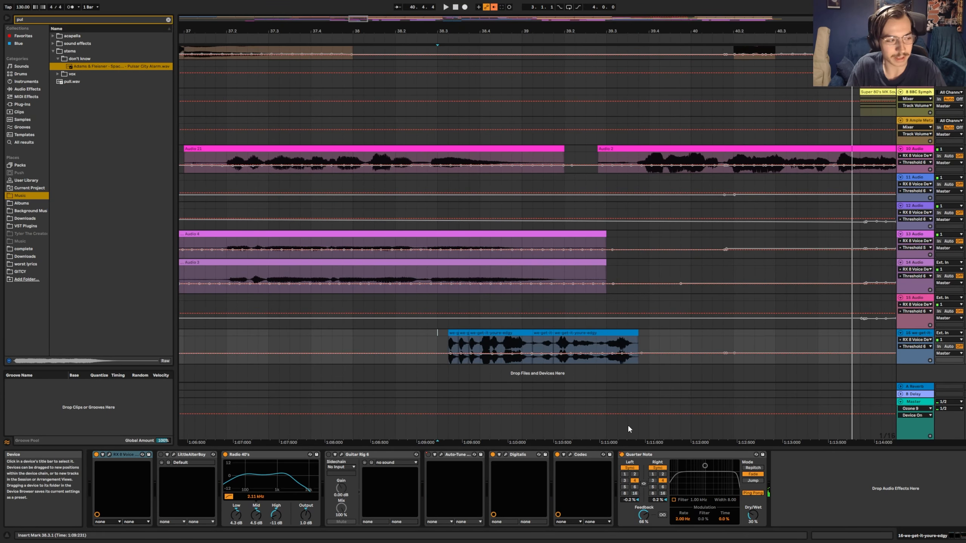
left_click_drag(615, 31, 646, 17)
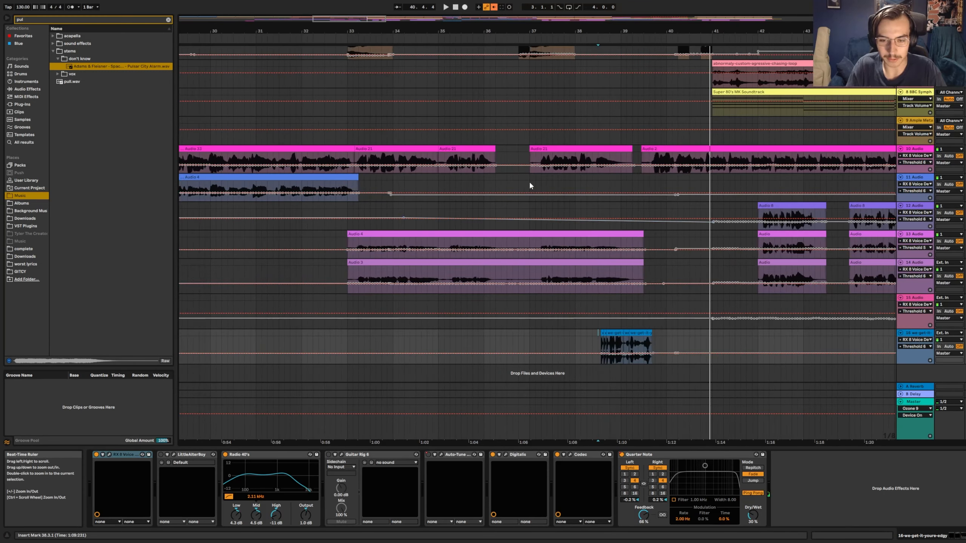
left_click(541, 163)
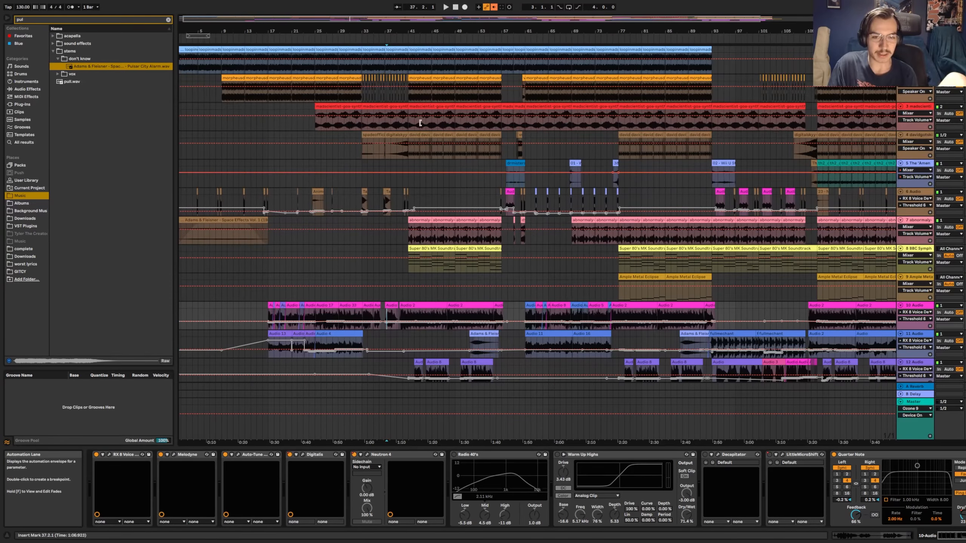
- Select the house hi-hat shuffle clip on track 4 from bar 41 to bar 43 and play it
scroll(474, 100, "down", 4)
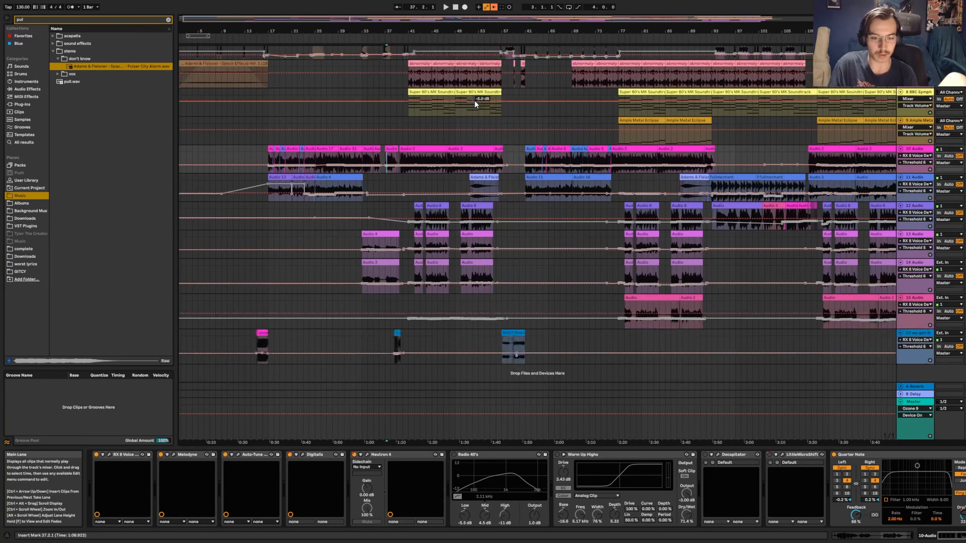
scroll(473, 100, "up", 2)
scroll(474, 99, "up", 3)
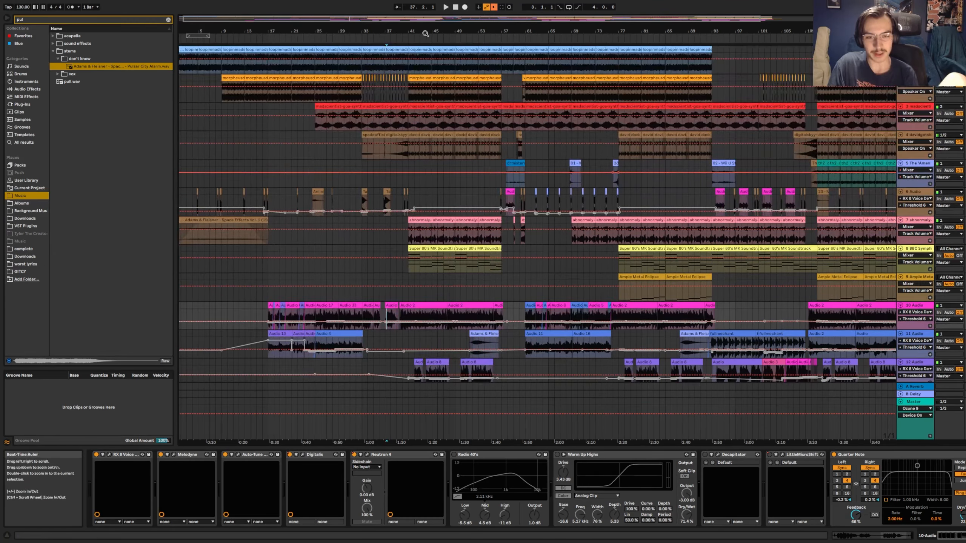
scroll(417, 137, "up", 4)
left_click_drag(396, 149, 429, 149)
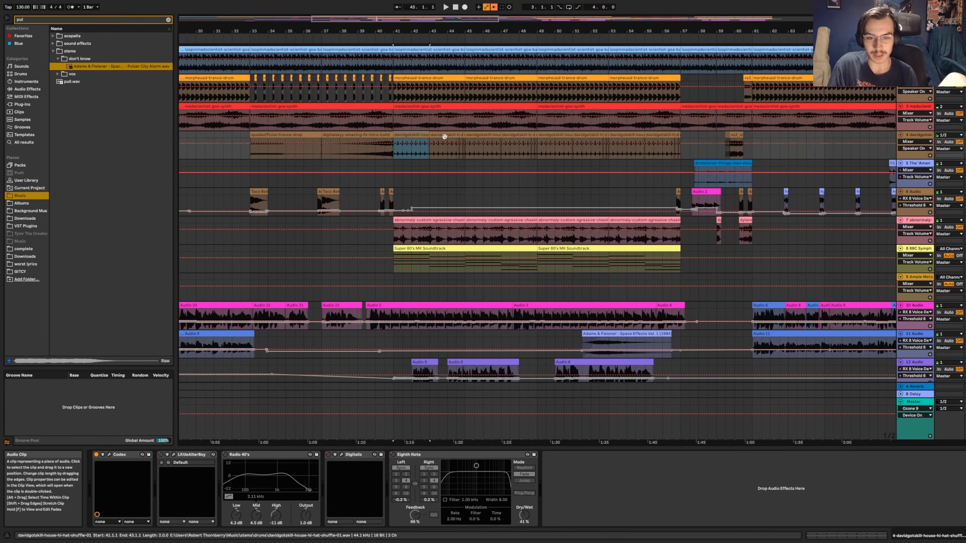
key("space")
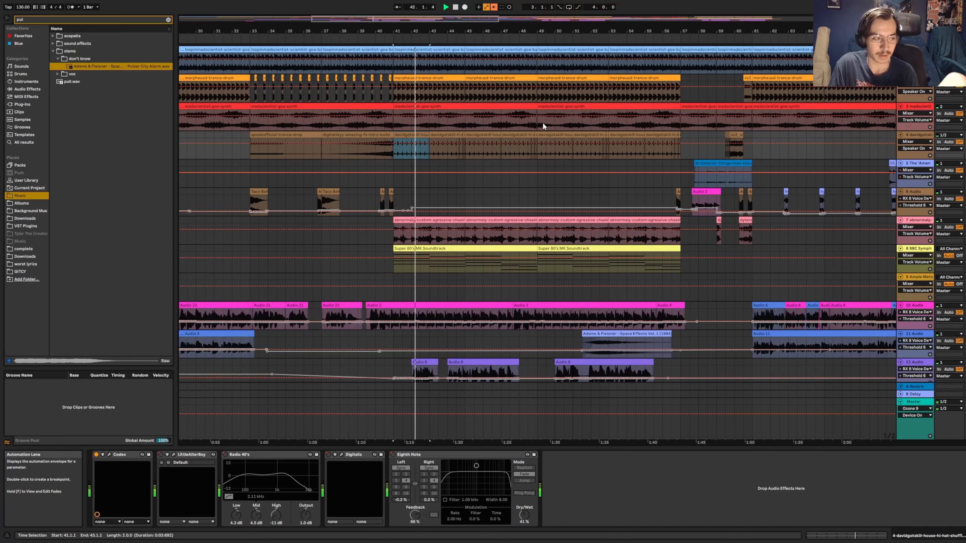
- Play the aggressive chasing loop on track 7 and the Super 80's MK Soundtrack clip on track 8 from bar 41
left_click(393, 230)
left_click(392, 268)
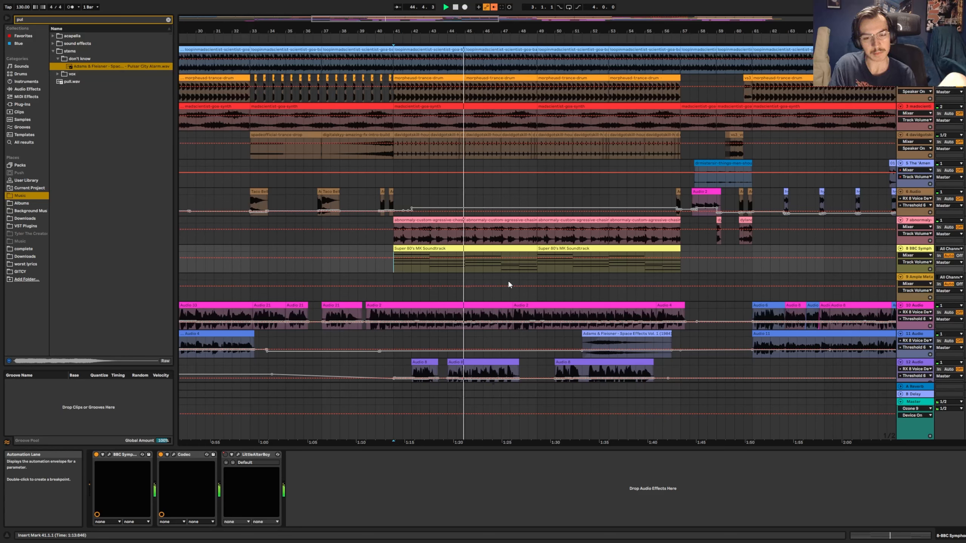
left_click(412, 230)
key("space")
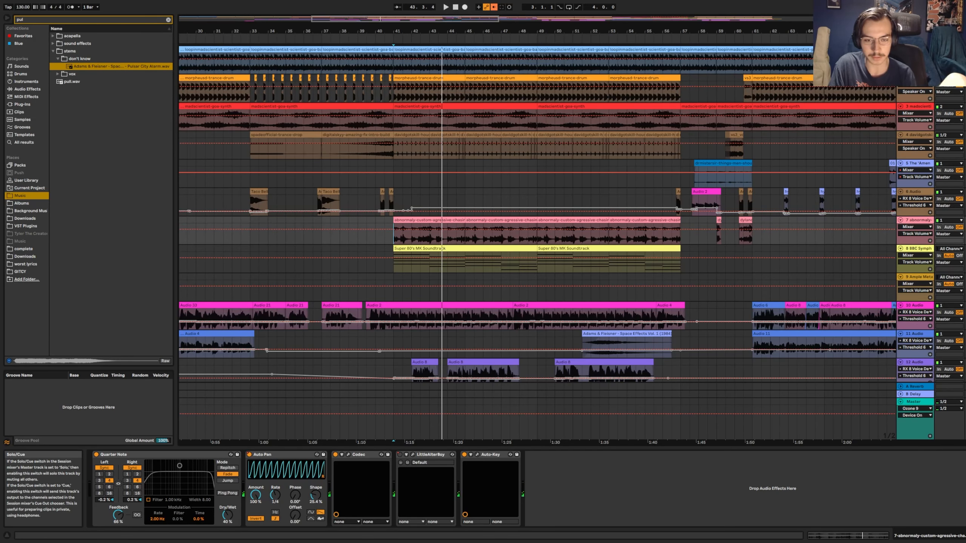
key("space")
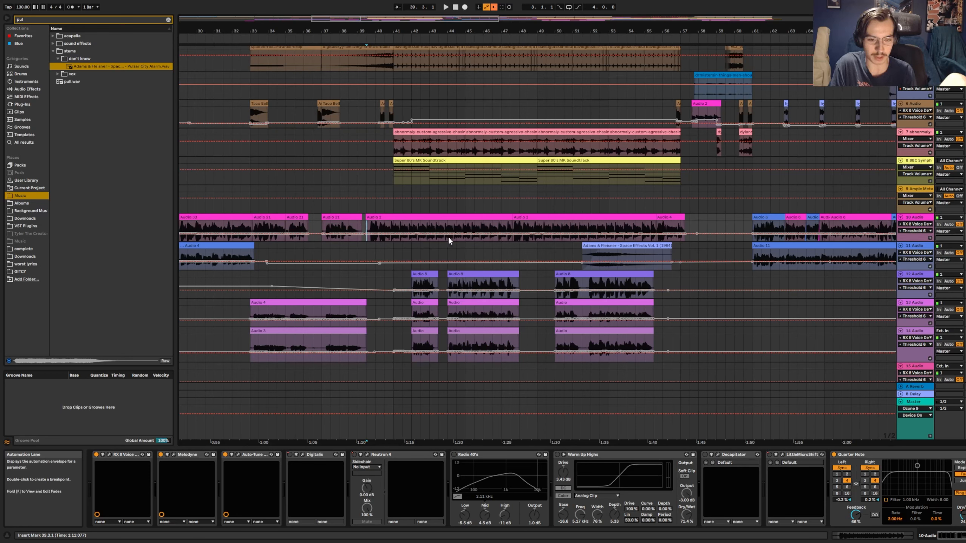
- Play the lead vocal on track 10 from 39.3.1 and the layered vocals on tracks 12 to 14 from 42.1.1 and 50.1.1
key("space")
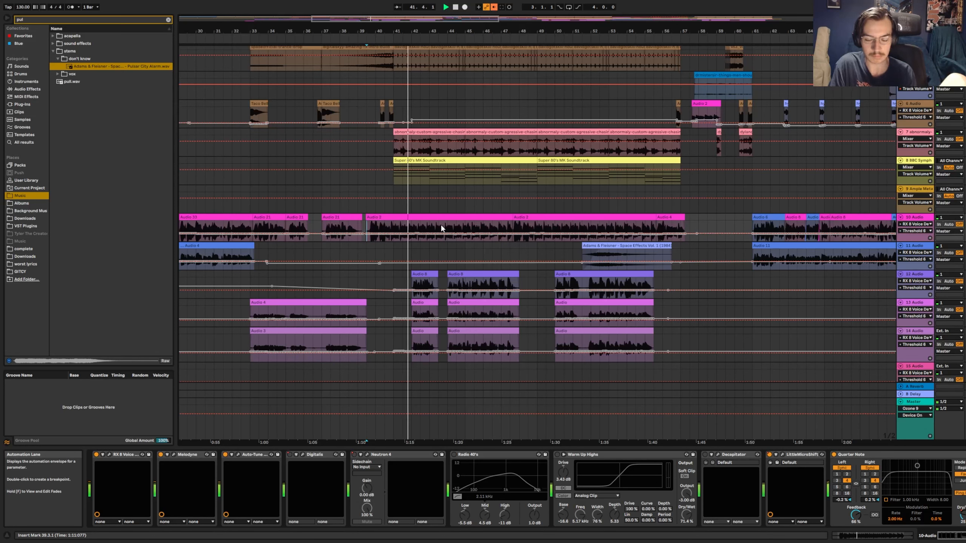
key("space")
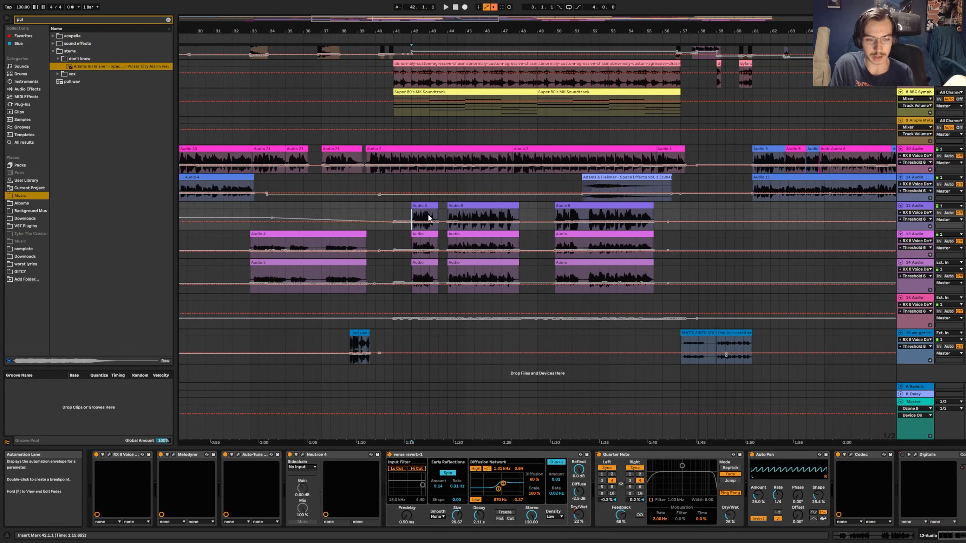
key("space")
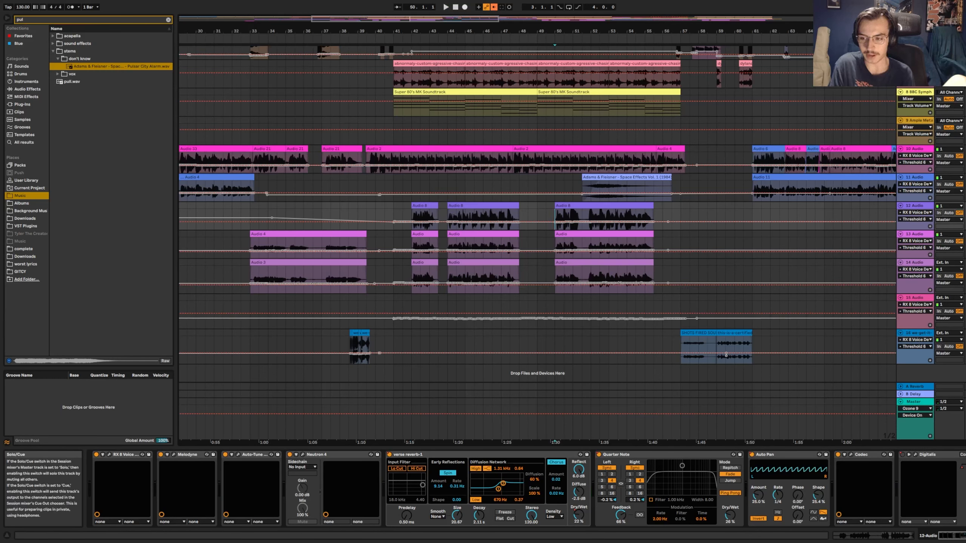
key("space")
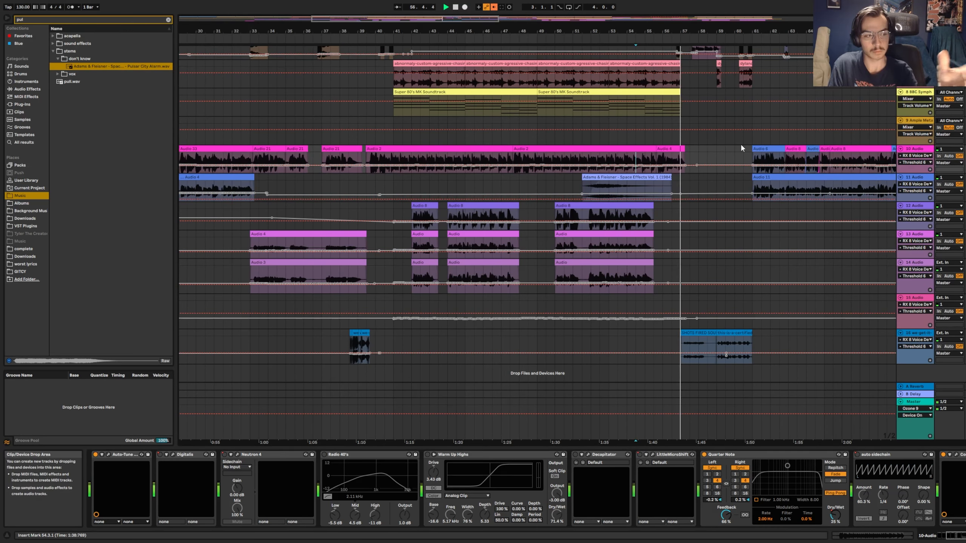
- Play the short sound effect on track 6 from 56.4.1, just before the breakdown
scroll(740, 143, "up", 5)
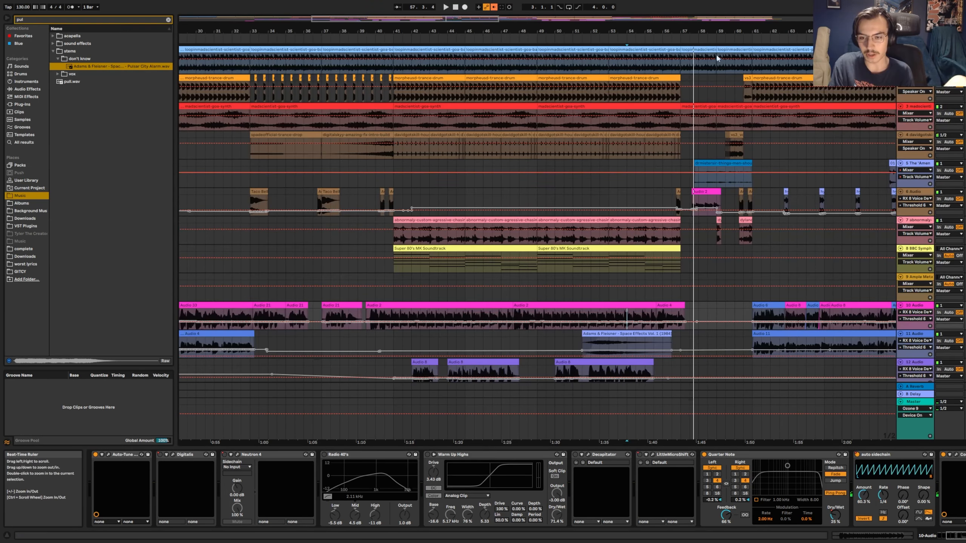
scroll(726, 137, "down", 5)
scroll(727, 140, "up", 5)
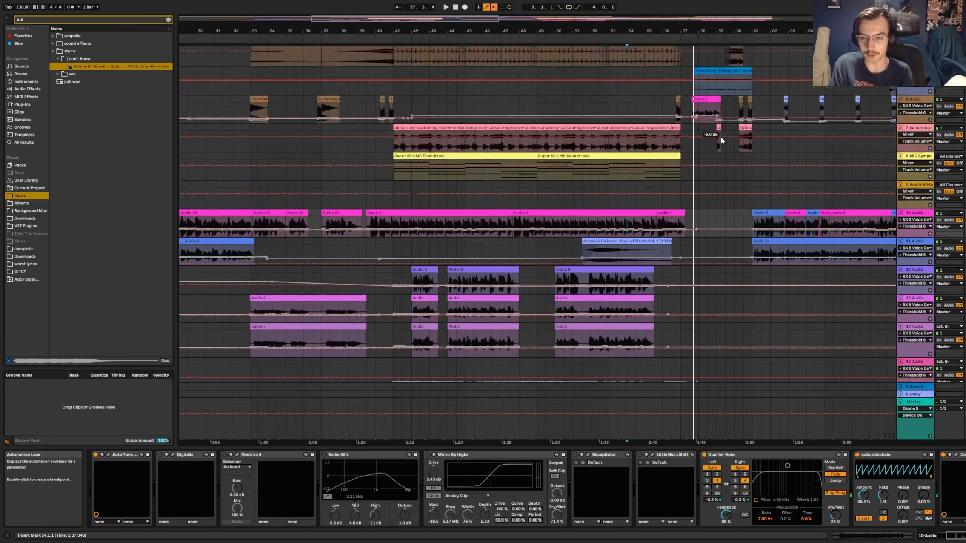
scroll(713, 209, "up", 5)
left_click(542, 197)
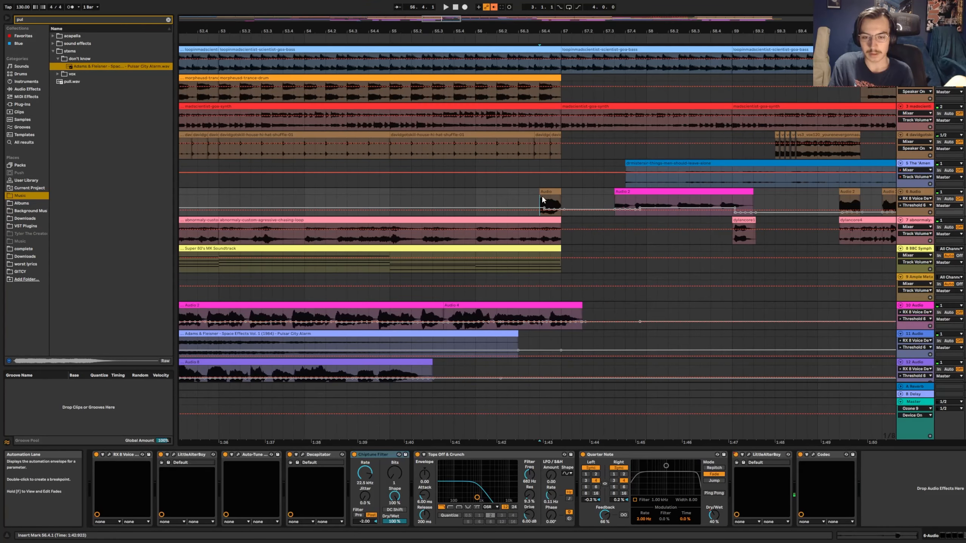
key("space")
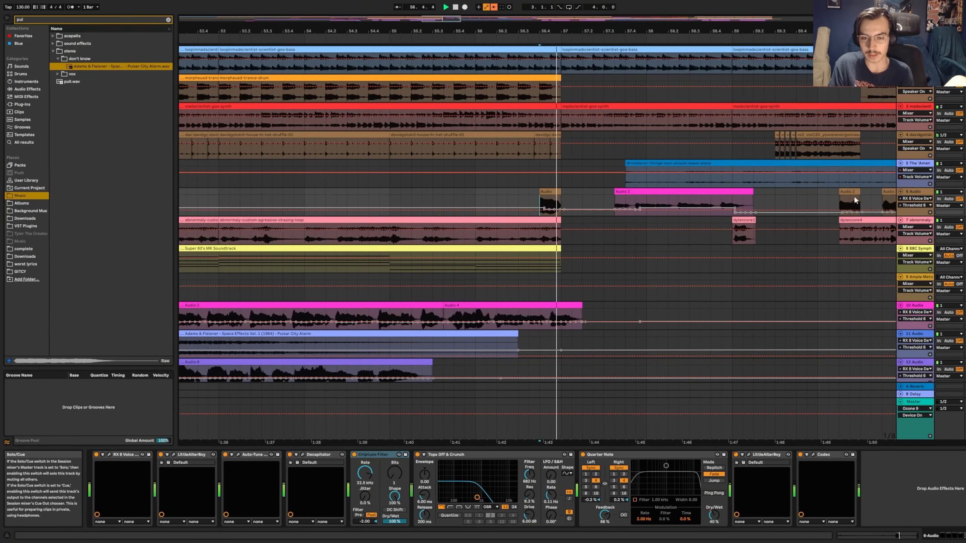
- Play the pink clip on track 6 from 57.3.3 and the blue clip on track 5 from 57.4.1
left_click(853, 194)
left_click(615, 201)
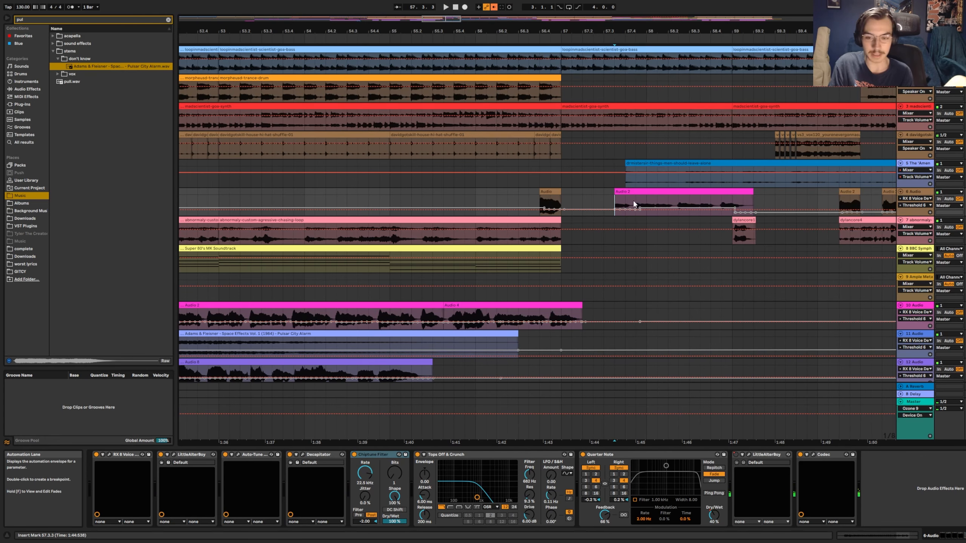
key("space")
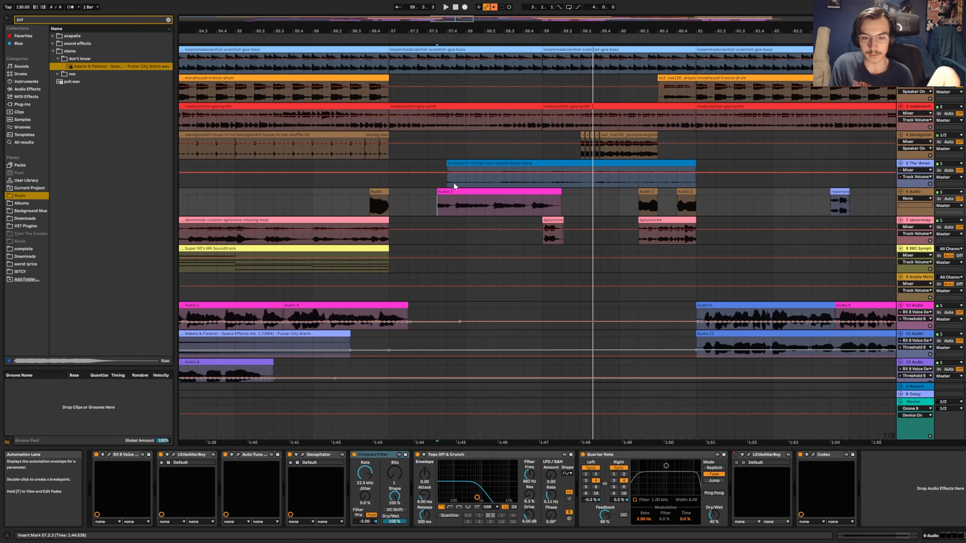
left_click(451, 185)
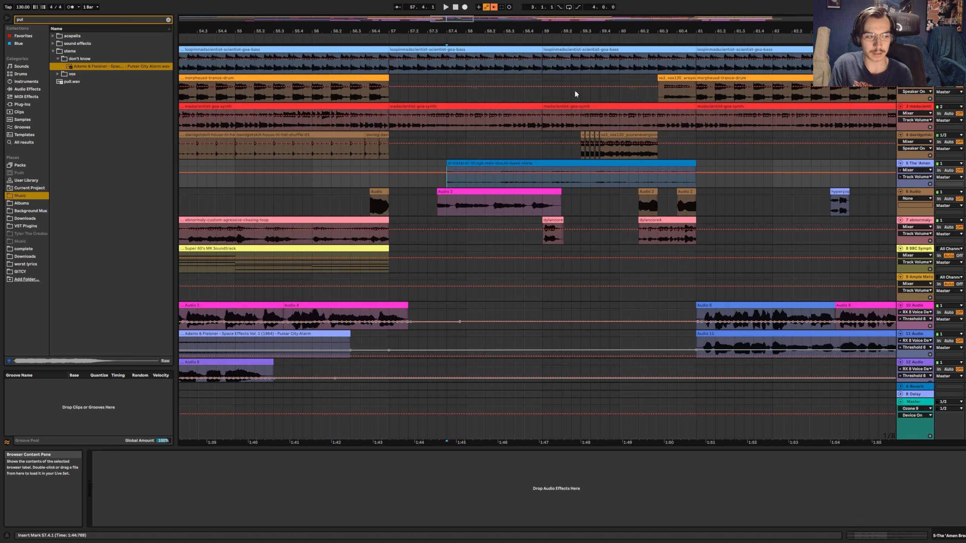
key("space")
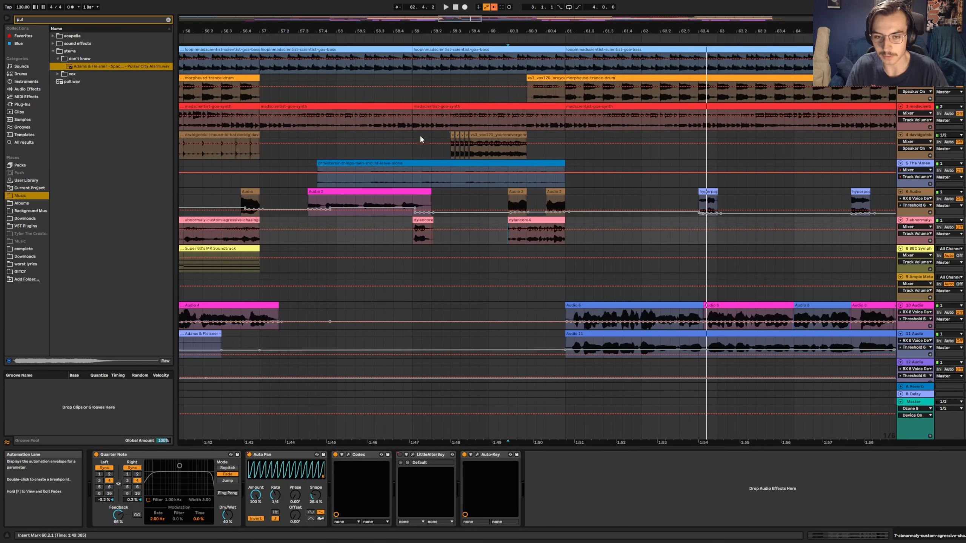
- Play the chopped clips on track 4 from 59.2.3, leading into bar 61
left_click(440, 152)
key("space")
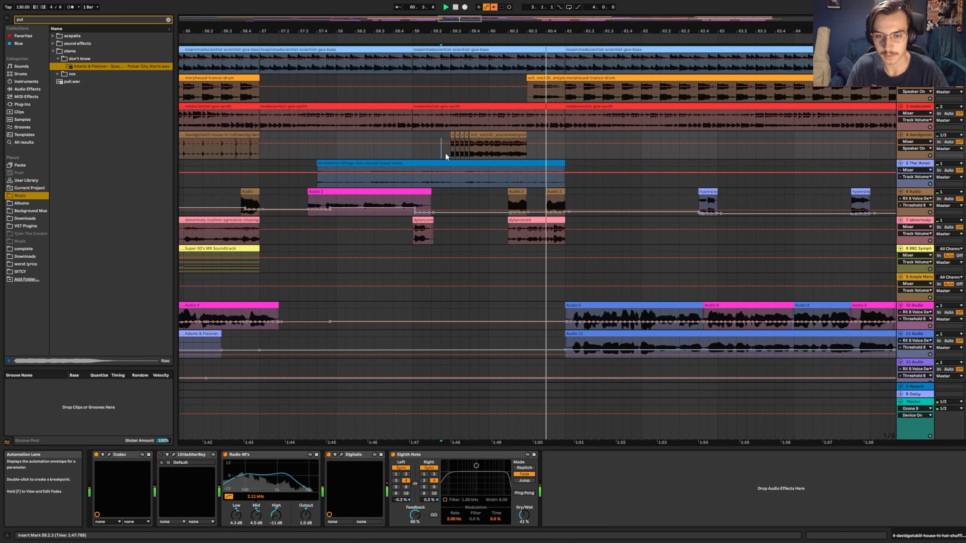
left_click_drag(458, 32, 436, 57)
key("space")
- Play the second verse with the repeated short sound effects on track 6, starting just before bar 63
scroll(436, 152, "down", 1)
left_click(387, 271)
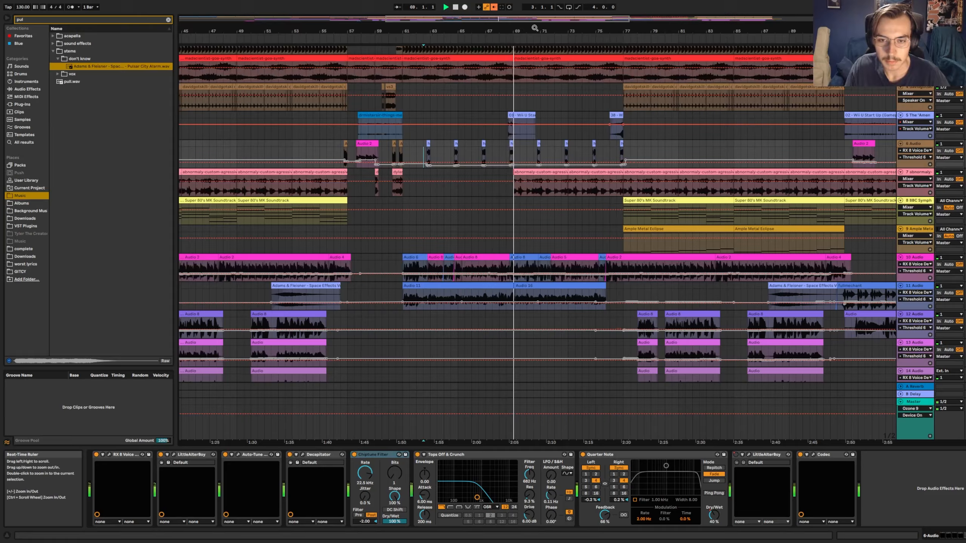
left_click_drag(533, 27, 533, 51)
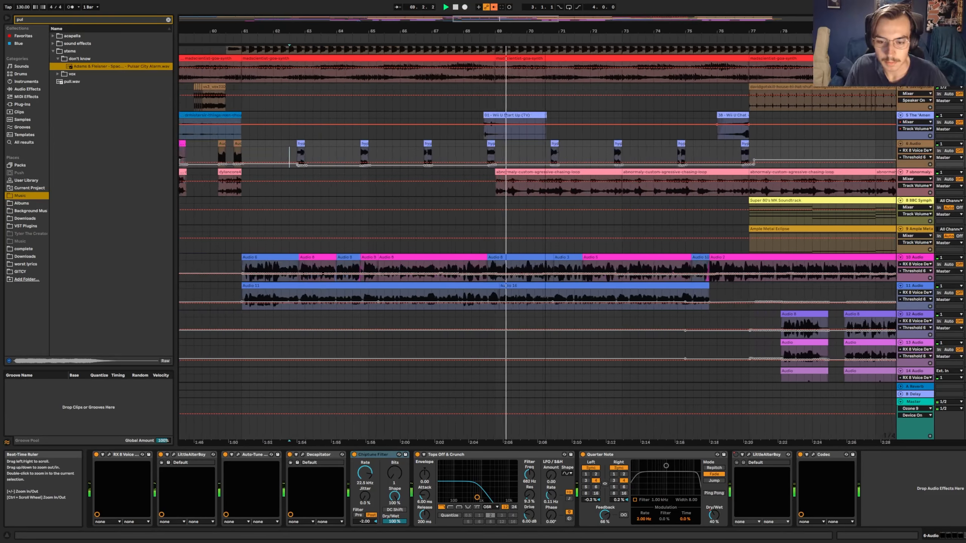
key("space")
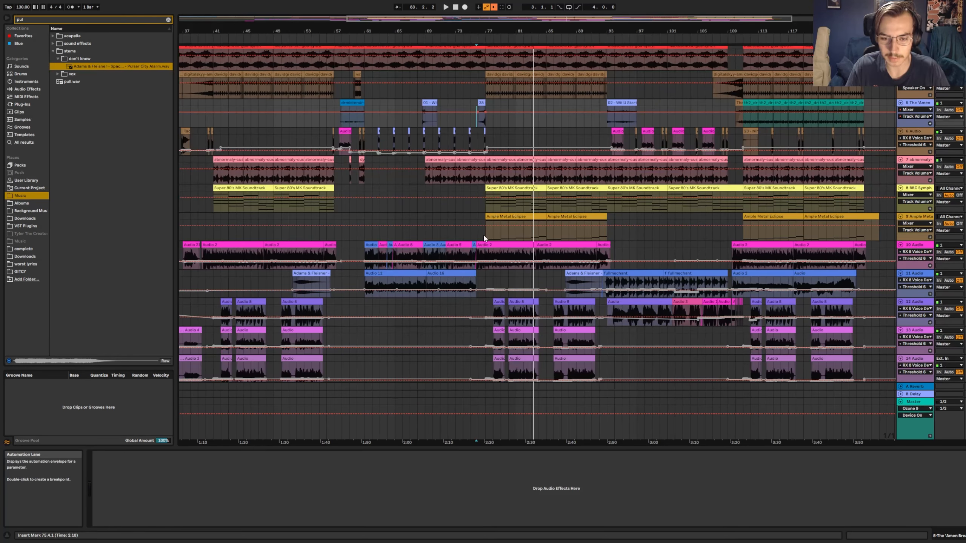
- Play the Ample Metal Eclipse clip on track 9 from bar 77, and the track 12 clips starting just after it
left_click(500, 216)
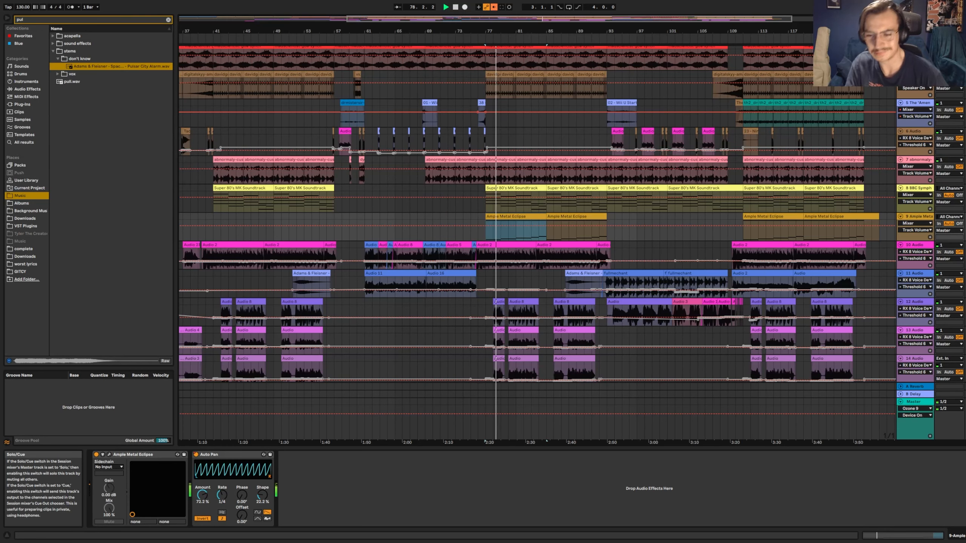
key("space")
scroll(501, 229, "down", 3)
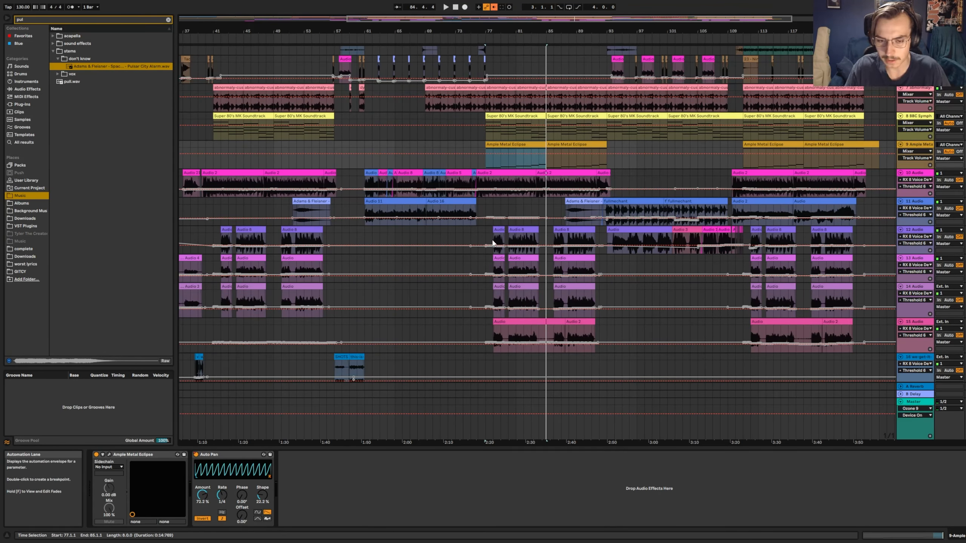
left_click(501, 230)
key("space")
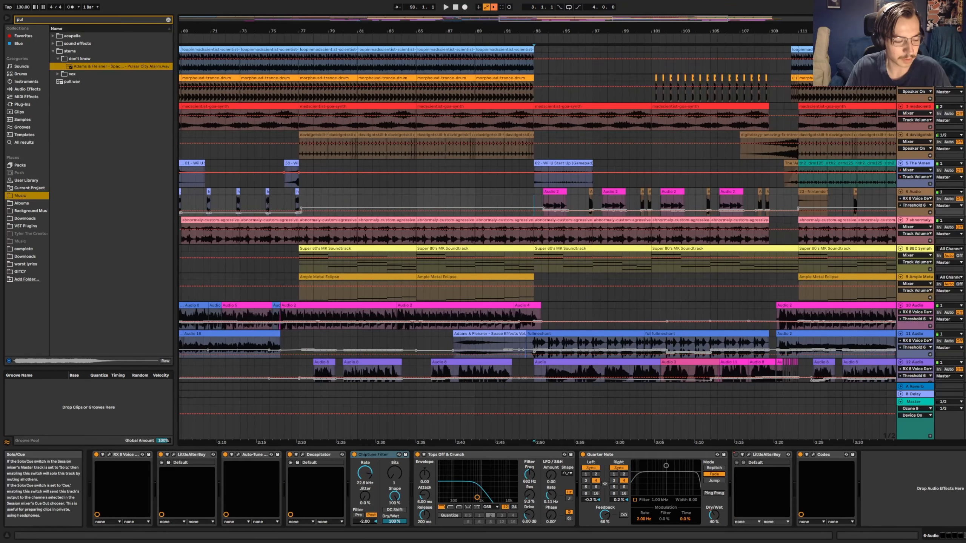
- Play the breakdown from bar 93 with the aggressive chasing loop on track 7 and the Wii U Start Up clip on track 5
scroll(566, 166, "down", 3)
left_click(566, 166)
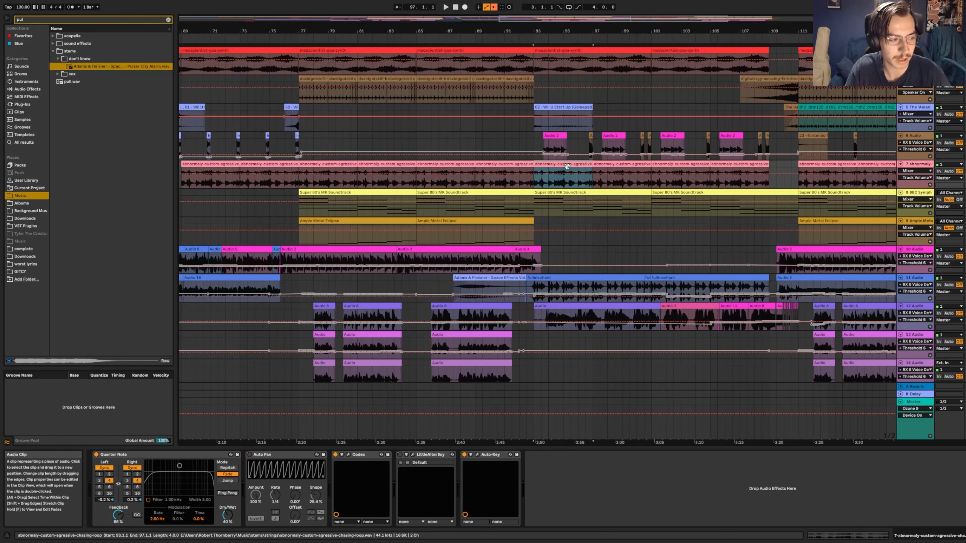
key("space")
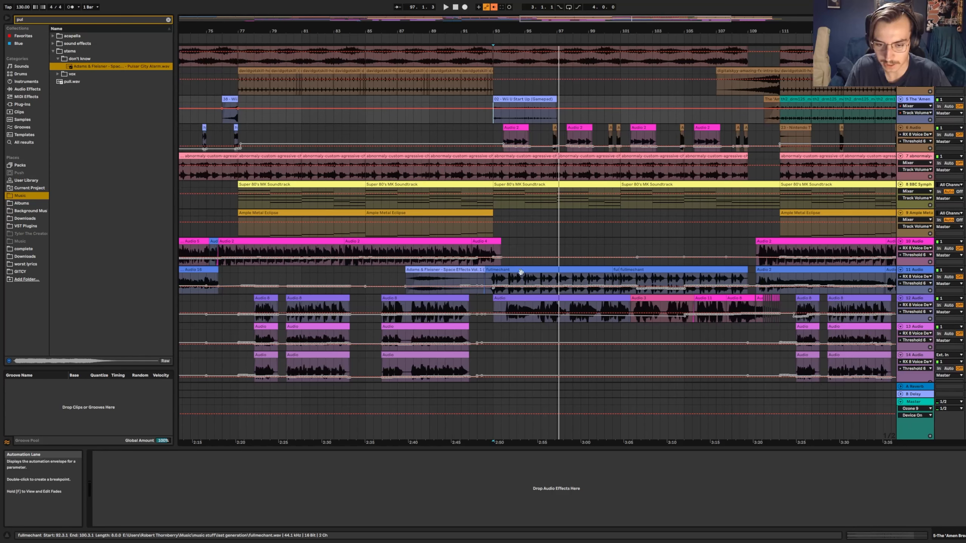
- Open the first fullmechant clip on track 11 in the clip view and play it from 92.3.1
left_click(522, 271)
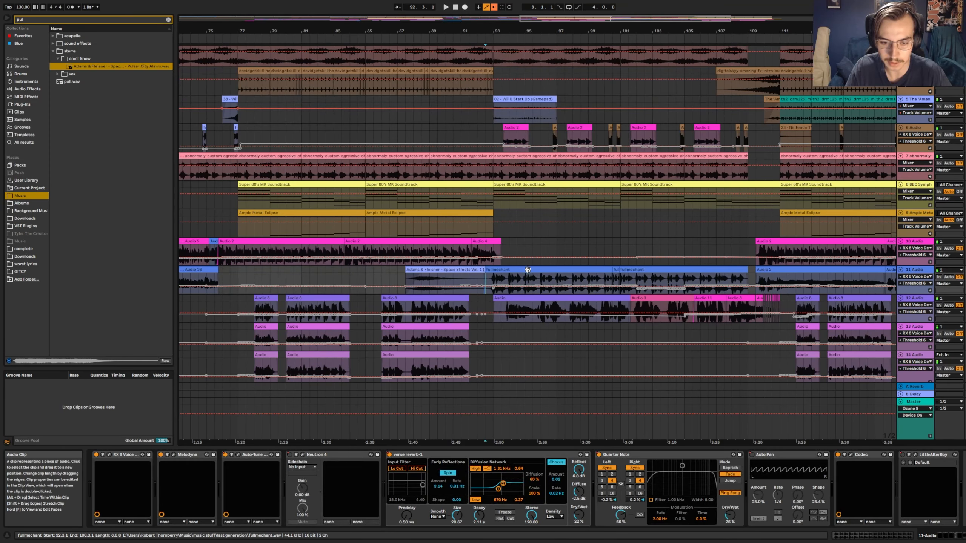
double_click(529, 270)
key("space")
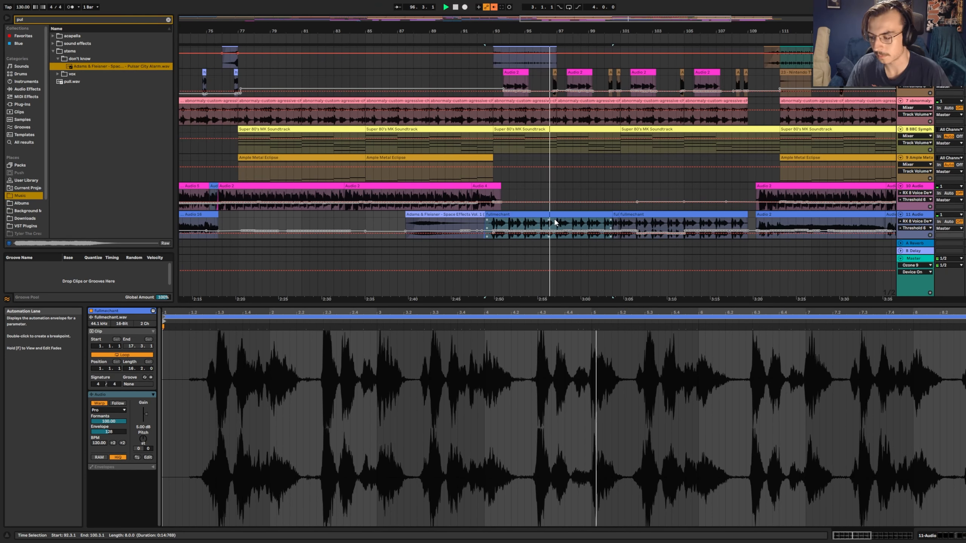
scroll(558, 223, "down", 3)
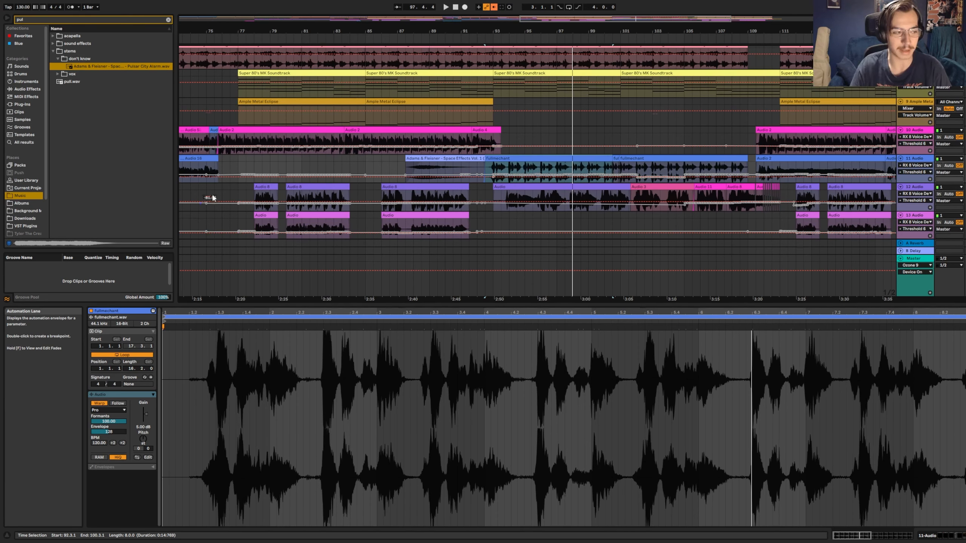
- Play the breakdown vocals on track 12, including the pink clip around 107.4.1
scroll(810, 100, "down", 3)
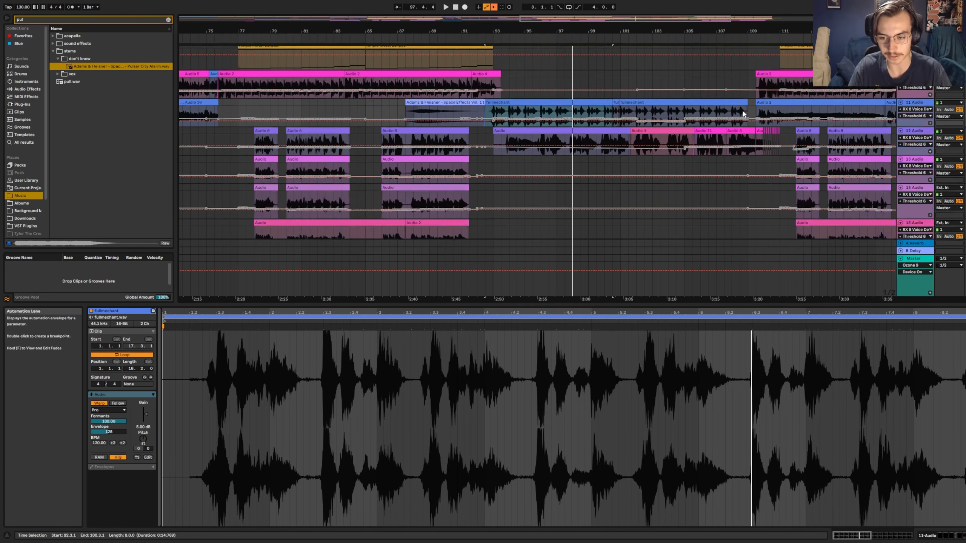
left_click(575, 137)
scroll(646, 137, "down", 1)
scroll(692, 137, "up", 6)
left_click(559, 137)
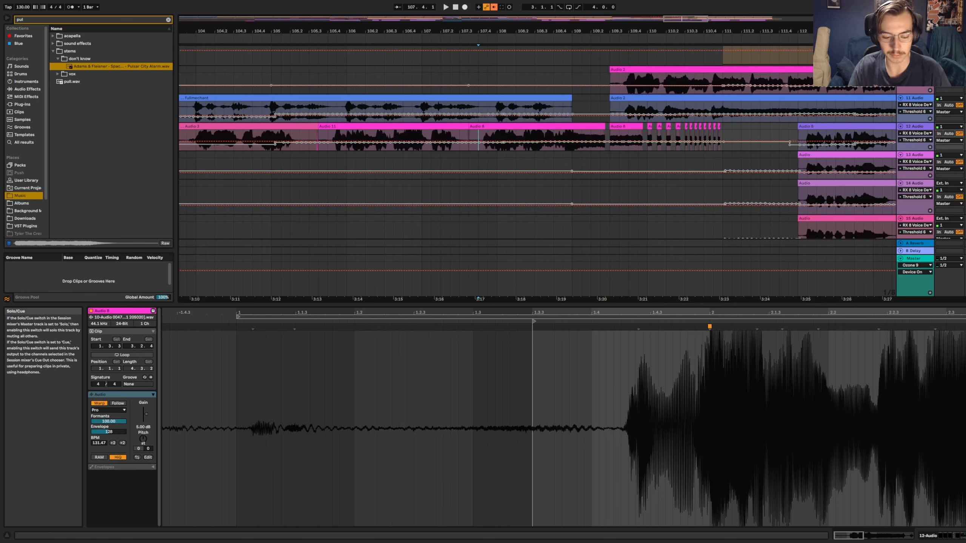
key("space")
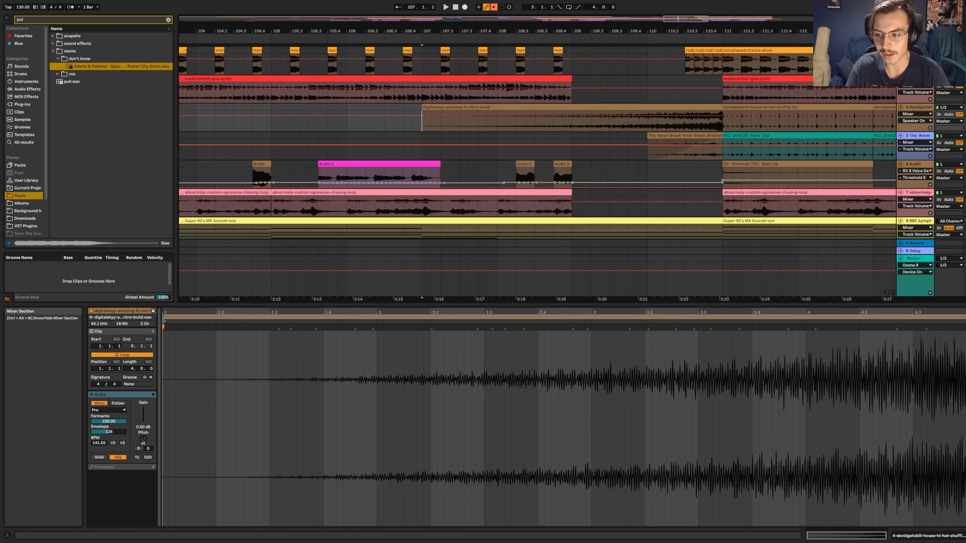
- Play the Amen Break clip on track 5 from 110.1.1, leading into the Nintendo TVii Start Up clip at bar 111
left_click(648, 151)
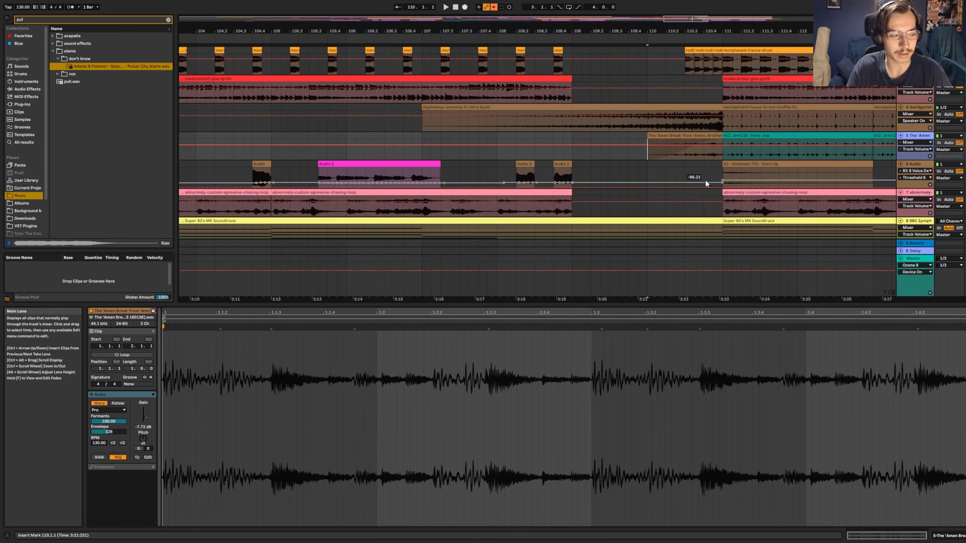
key("space")
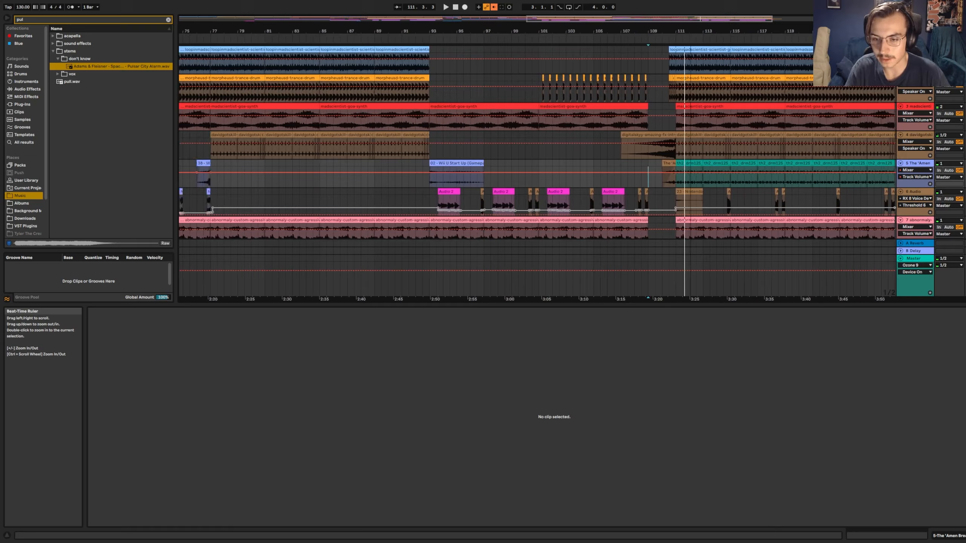
left_click_drag(689, 32, 692, 76)
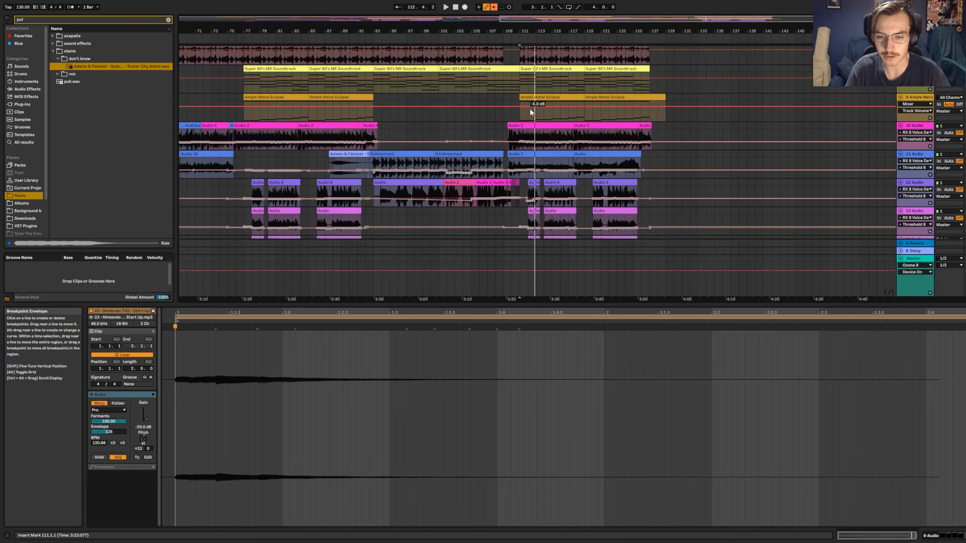
- Play the final section's vocals on tracks 10 and 11 from 109.3.1, and open the second track 11 clip at 123.1.1
left_click(915, 126)
left_click_drag(530, 33, 535, 76)
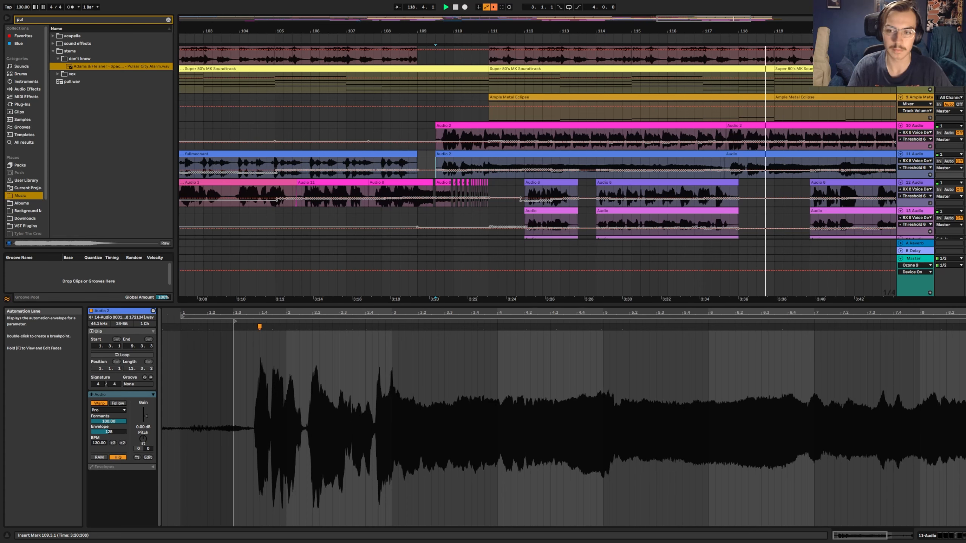
left_click_drag(262, 32, 164, 18)
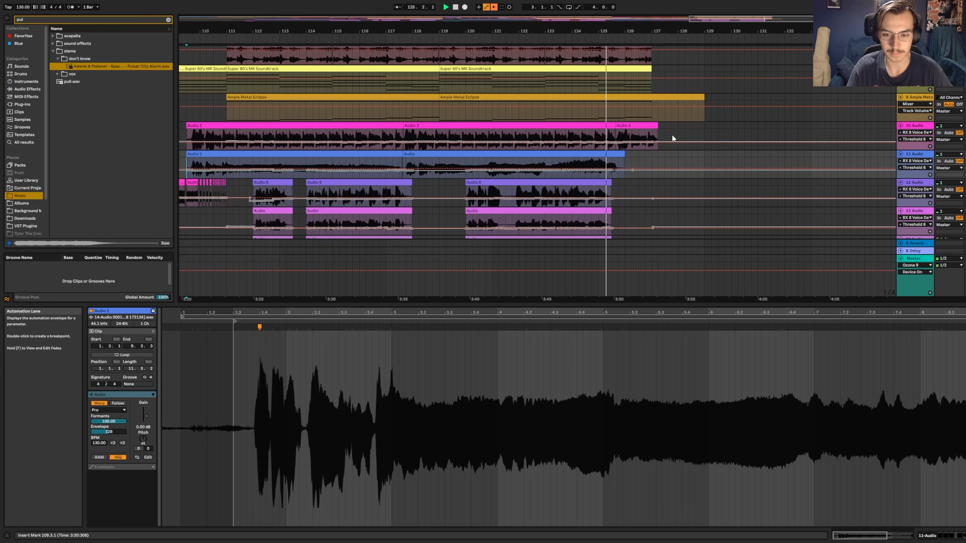
key("space")
left_click(546, 163)
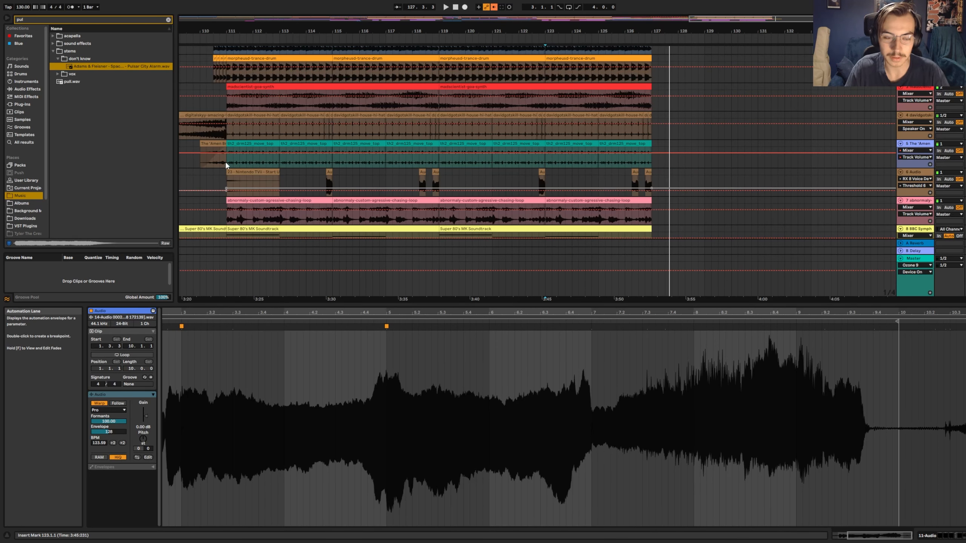
- Play the final section with the drum loops on track 5 from 111.1.1
left_click(225, 163)
scroll(225, 164, "up", 1)
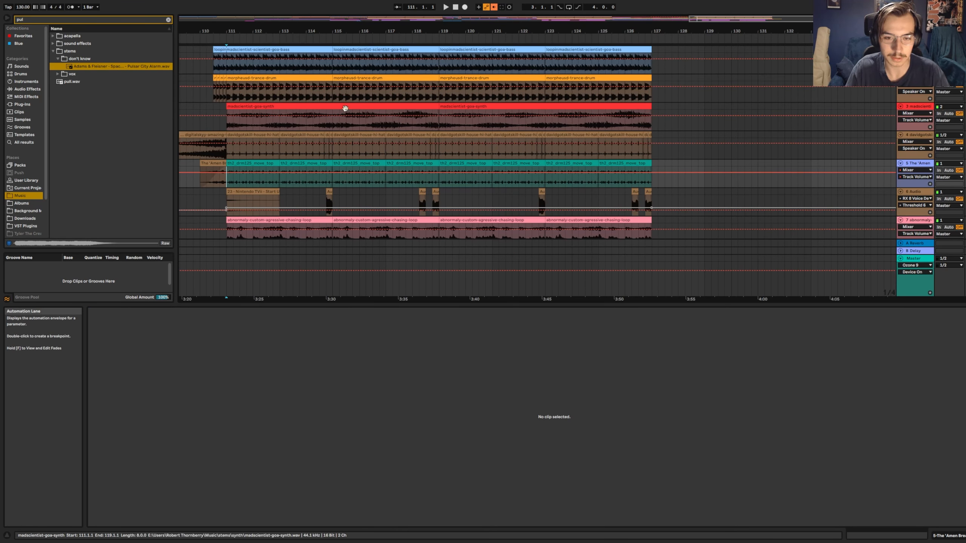
key("space")
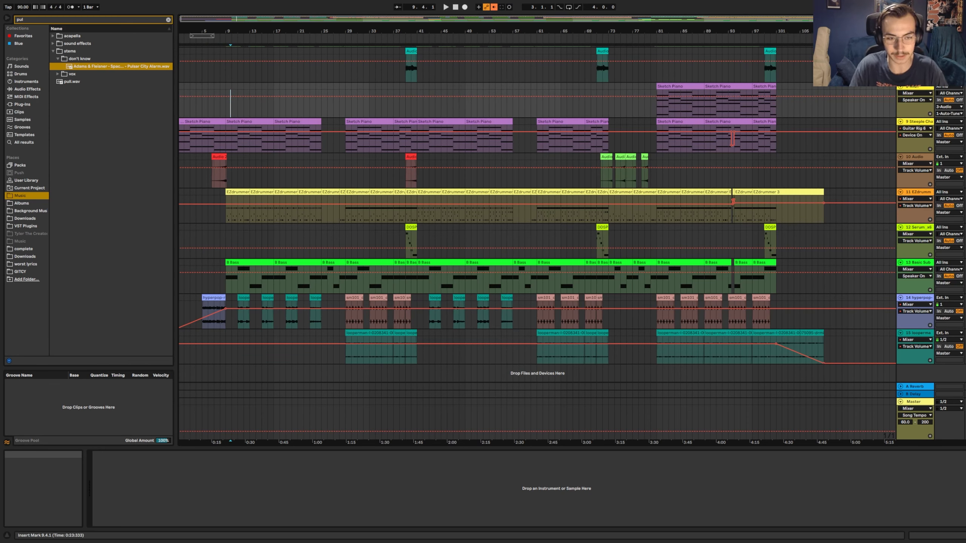
- Set the playback start at 9.1.1 on track 1 of the 90 BPM song and show that track's effect chain
scroll(230, 106, "up", 5)
mouse_move(231, 32)
left_mouse_down()
mouse_move(232, 99)
mouse_move(351, 126)
mouse_move(423, 118)
mouse_move(380, 99)
left_mouse_up()
left_click(381, 59)
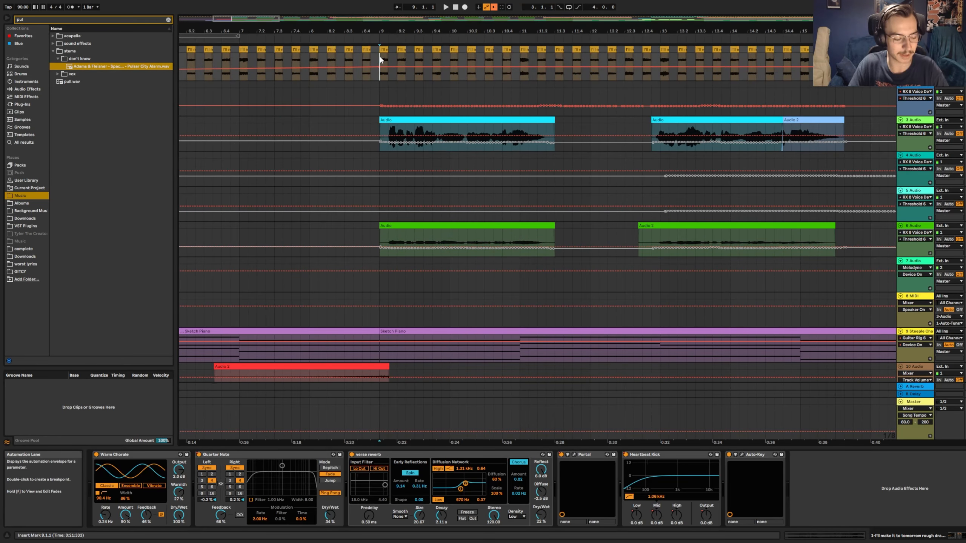
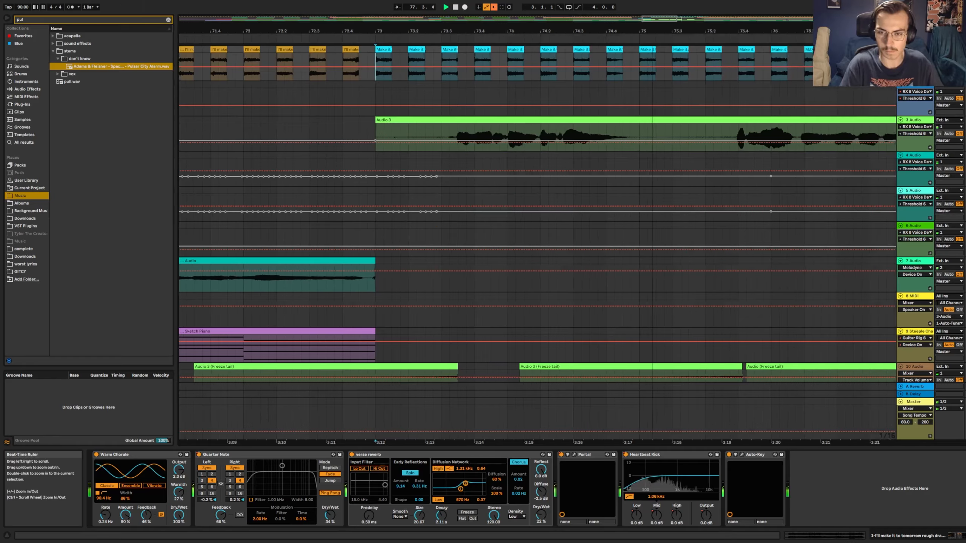
- Play the blue chopped clips on track 1 from bar 73, stopping just before bar 81
left_click_drag(688, 25, 687, 7)
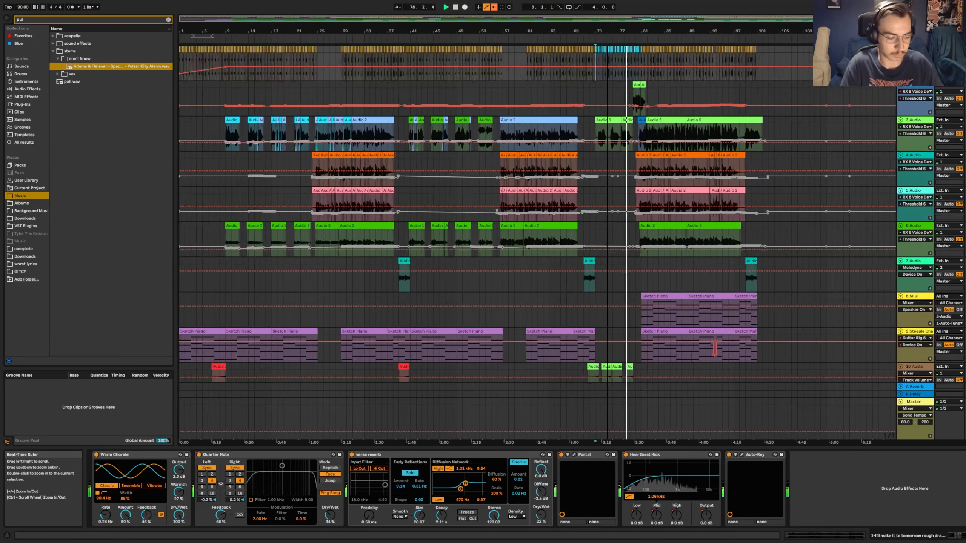
left_click_drag(568, 31, 590, 36)
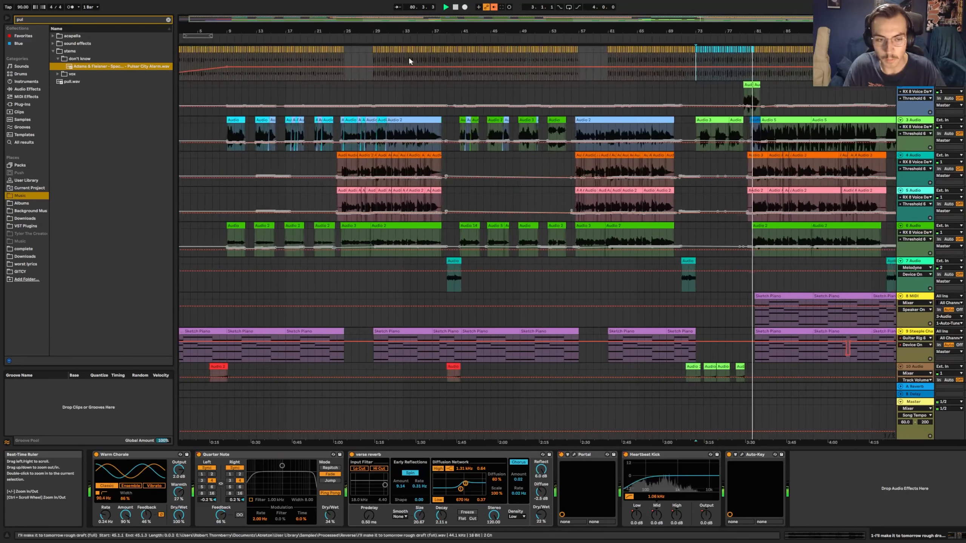
key("space")
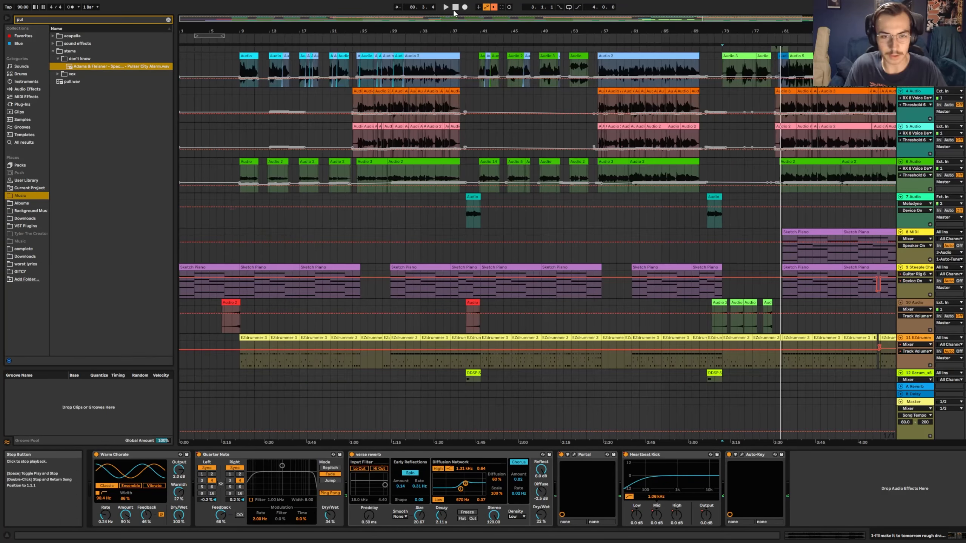
- Return the playback position to the start of the song at 1.1.1
left_click(454, 9)
left_click_drag(190, 27, 190, 47)
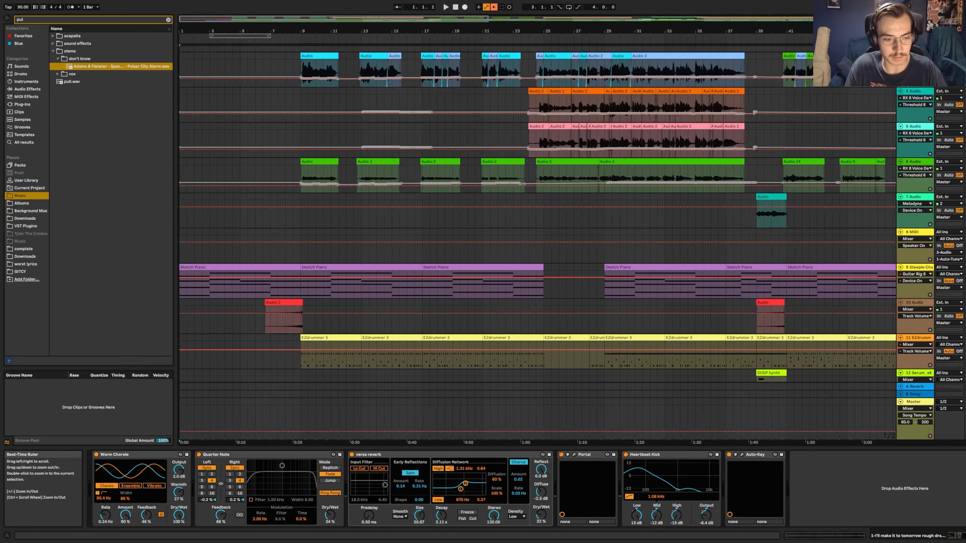
left_click_drag(190, 48, 190, 28)
- Play the first verse from 9.1.1, showing the device chains of the track 9 instrument and the vocals on tracks 6 and 3
scroll(880, 195, "up", 3)
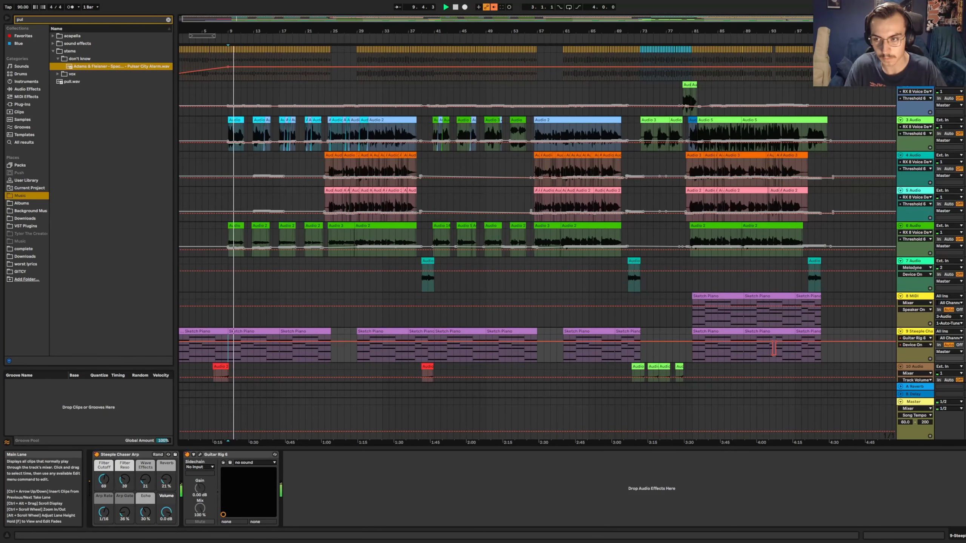
scroll(533, 243, "down", 1)
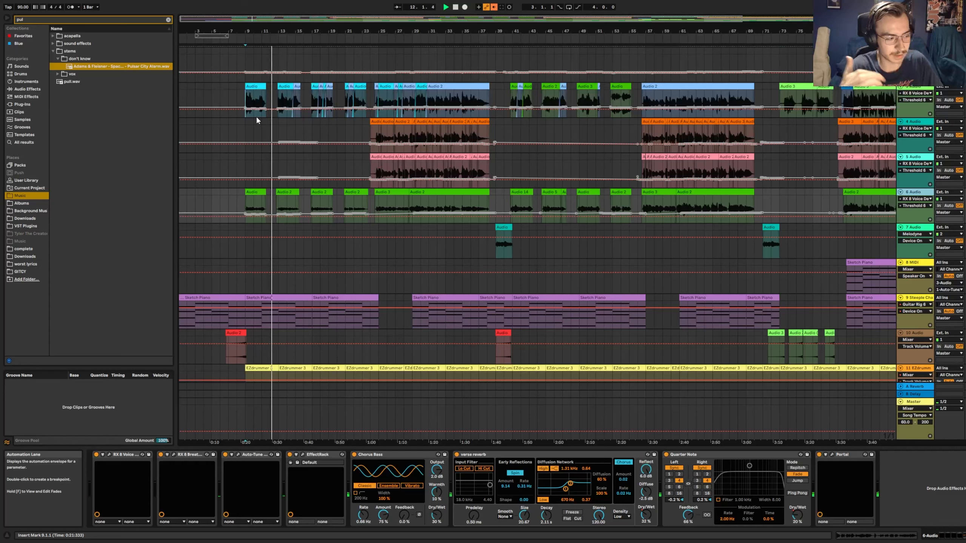
left_click(242, 96)
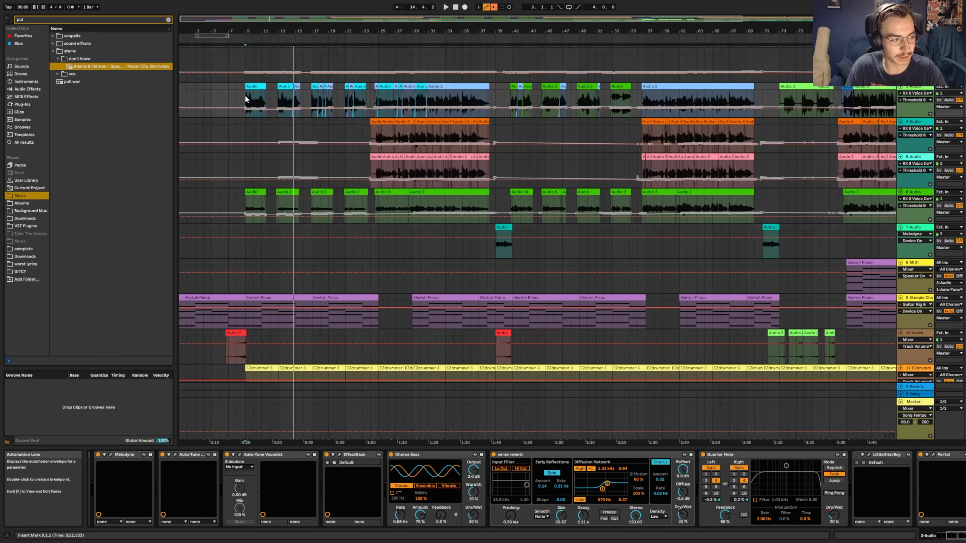
- Play the Basic Sub Sine bass on track 13 from 9.1.1 with its device chain shown
scroll(245, 98, "down", 5)
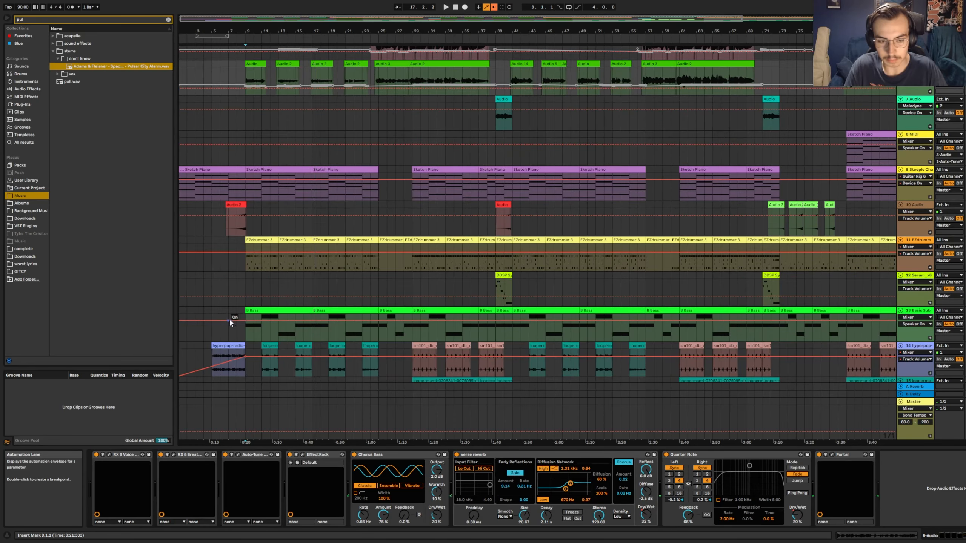
left_click(246, 328)
key("space")
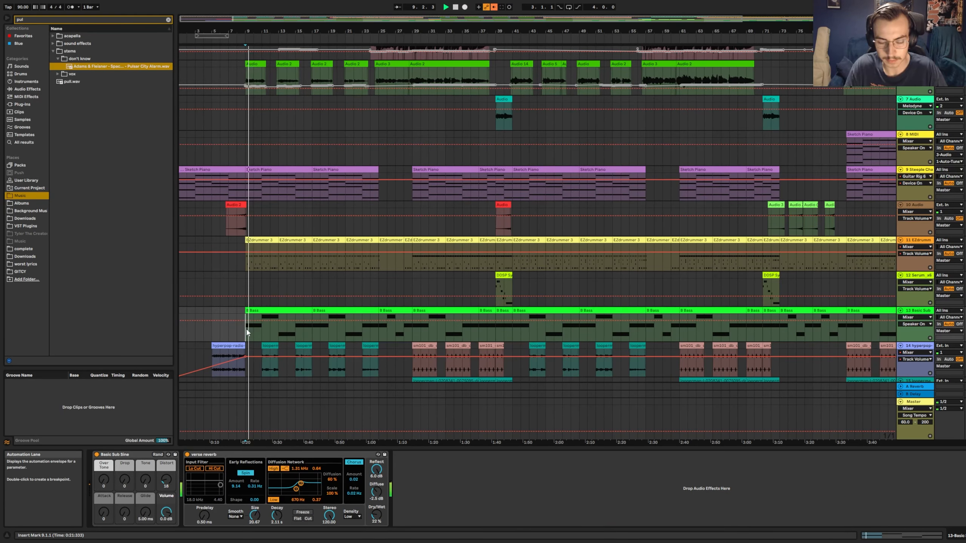
left_click(246, 267)
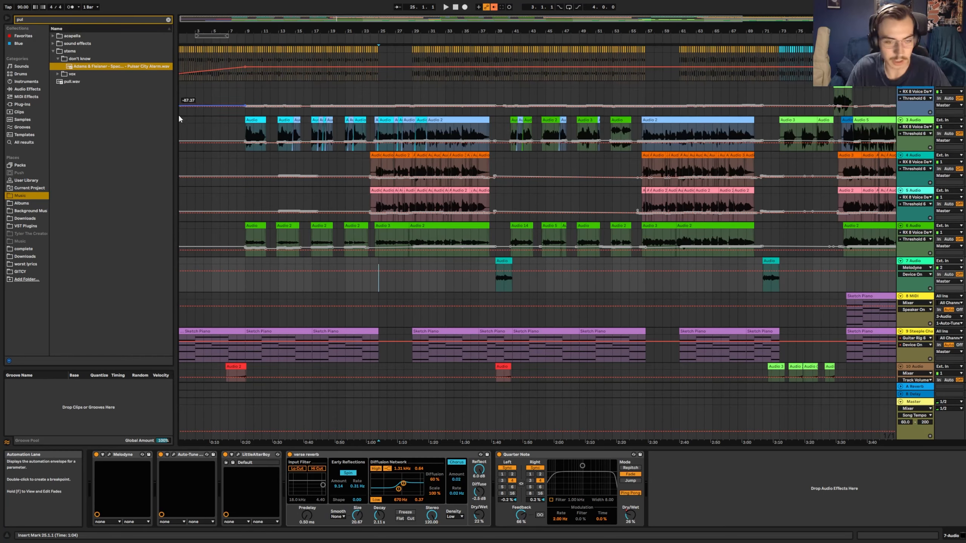
- Play the section from 25.1.1 while reviewing the vocal, instrument and drum tracks
scroll(380, 228, "down", 10)
scroll(412, 287, "down", 1)
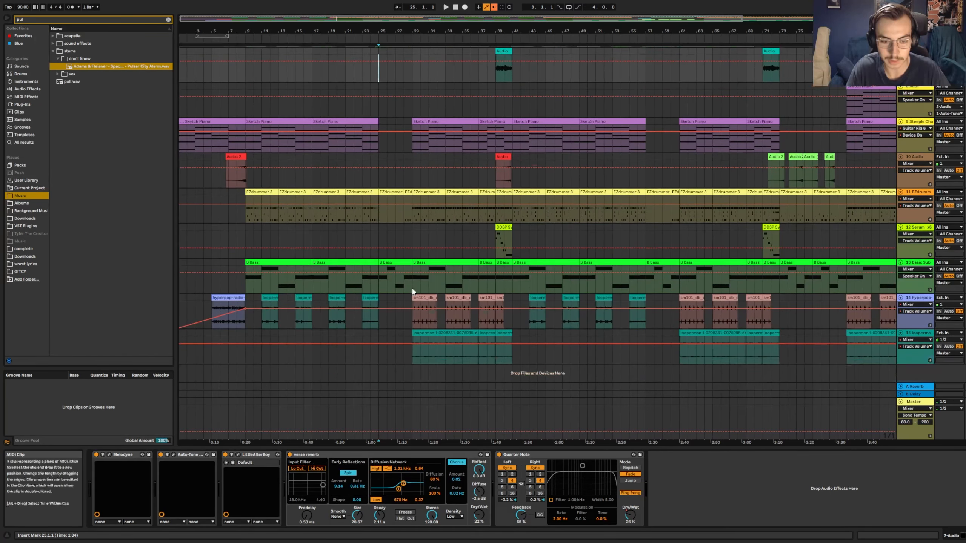
scroll(745, 197, "up", 7)
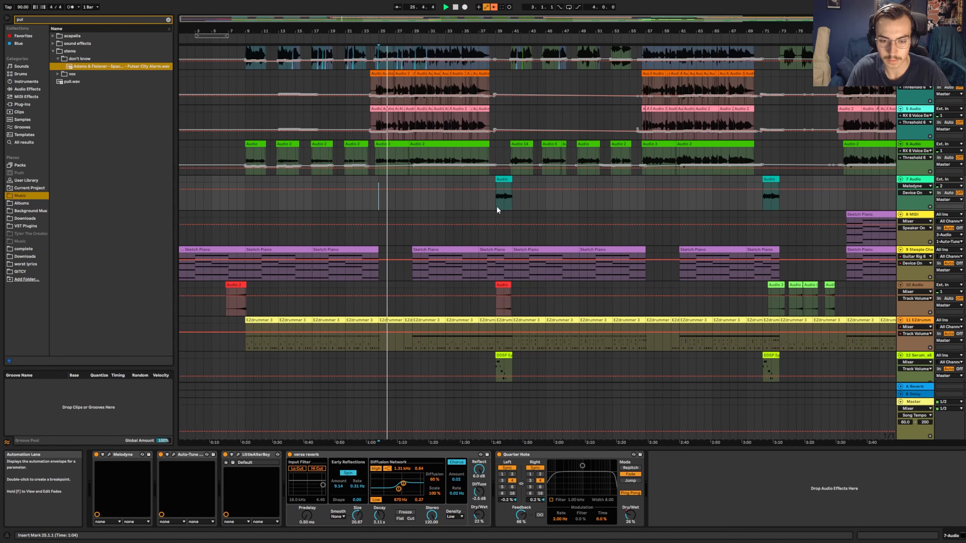
scroll(496, 208, "up", 4)
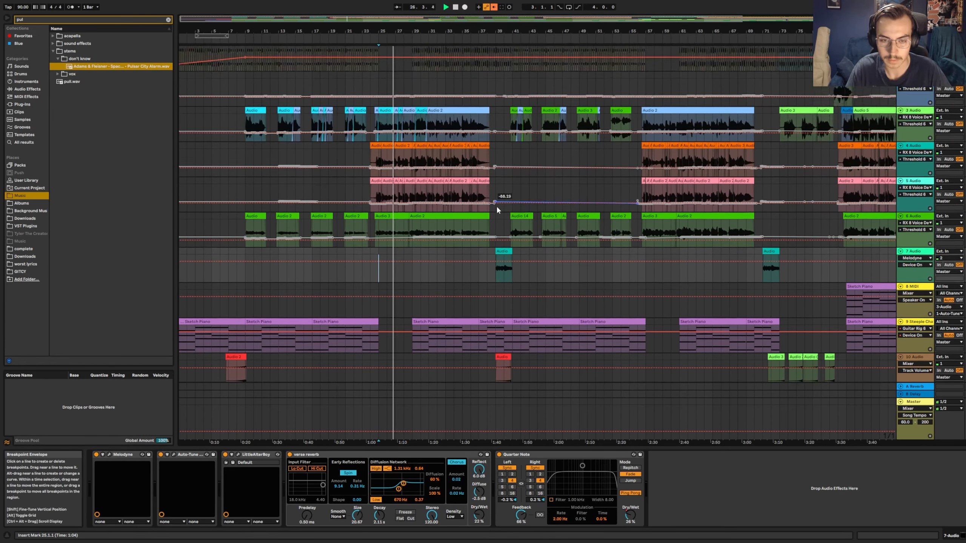
scroll(497, 208, "up", 1)
key("space")
- Play the track 3 vocal from 24.1.1 and the Serum synth on track 12 from 39.1.1, showing their device chains
left_click(371, 134)
left_click_drag(396, 31, 396, 50)
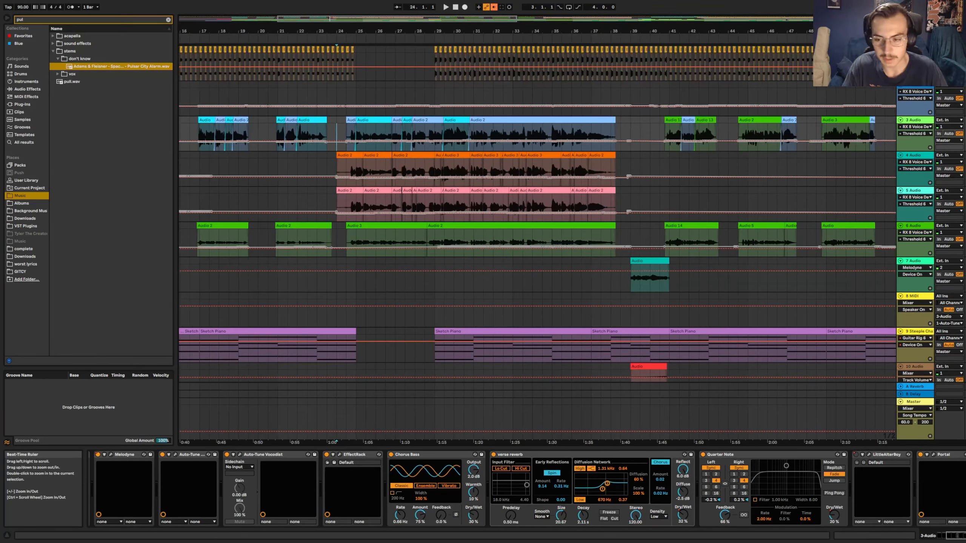
left_click(436, 128)
key("space")
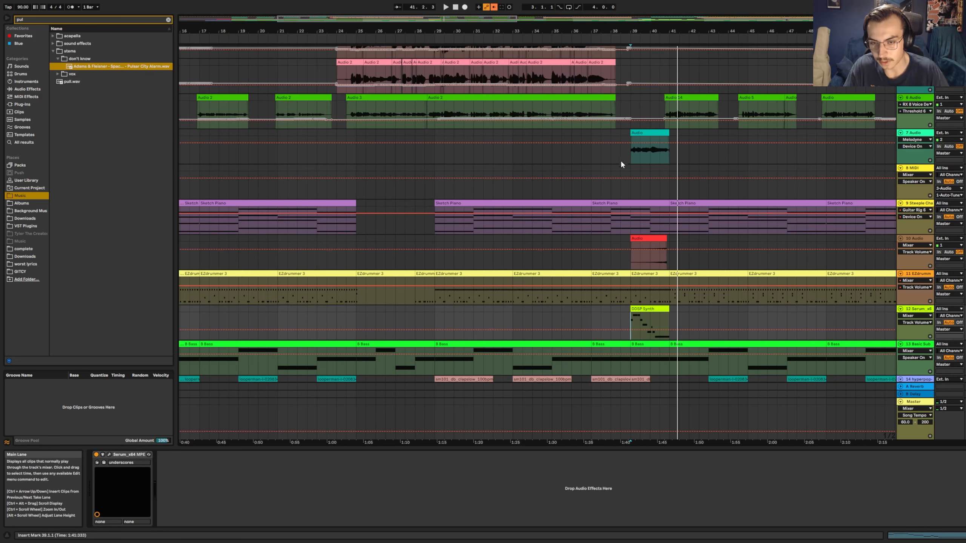
- Play the processed vocal on track 7 from 39.1.1 with its Melodyne, Auto-Tune and LittleAlterBoy chain shown
left_click(632, 153)
key("space")
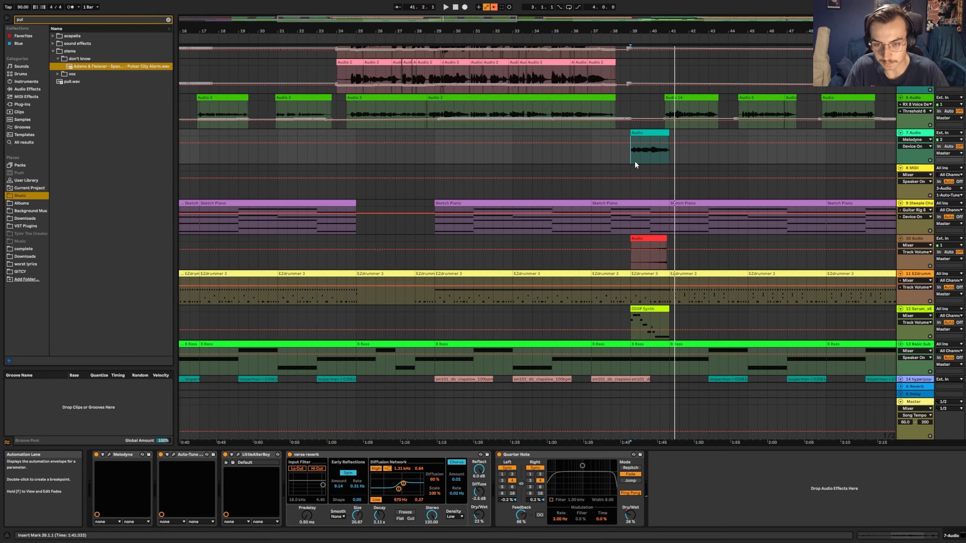
- Look through the prod, synth and vox tracks of the mm-6-final-stream project in Cubase
scroll(634, 160, "down", 2)
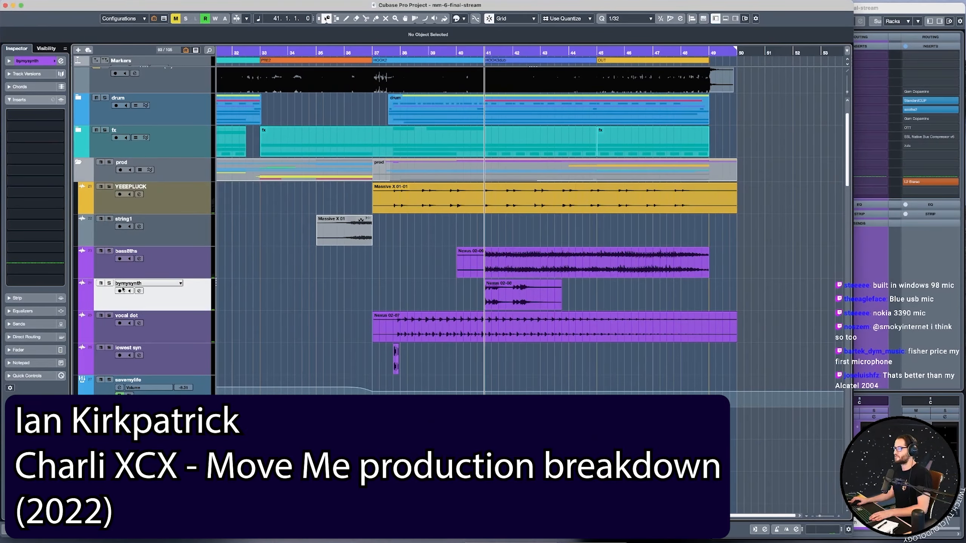
scroll(128, 212, "down", 15)
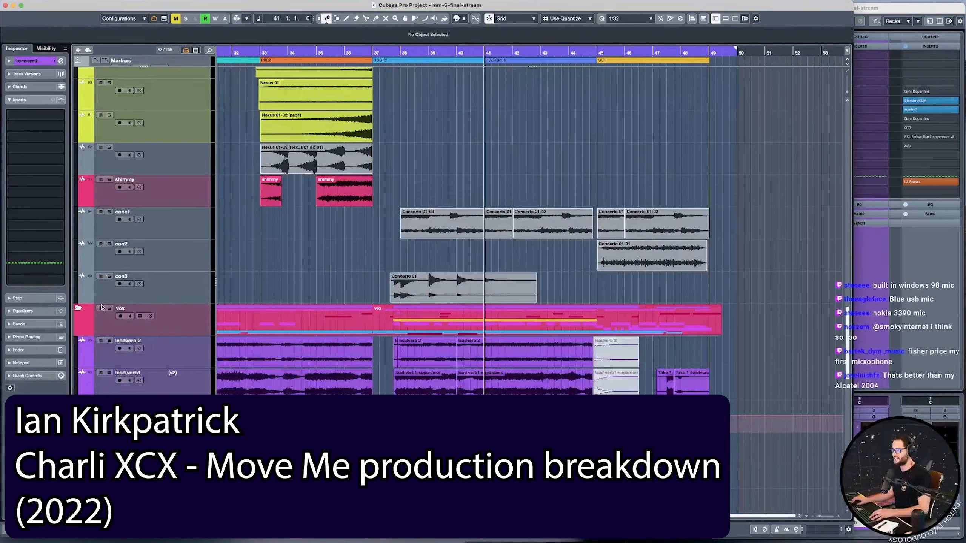
scroll(97, 312, "up", 10)
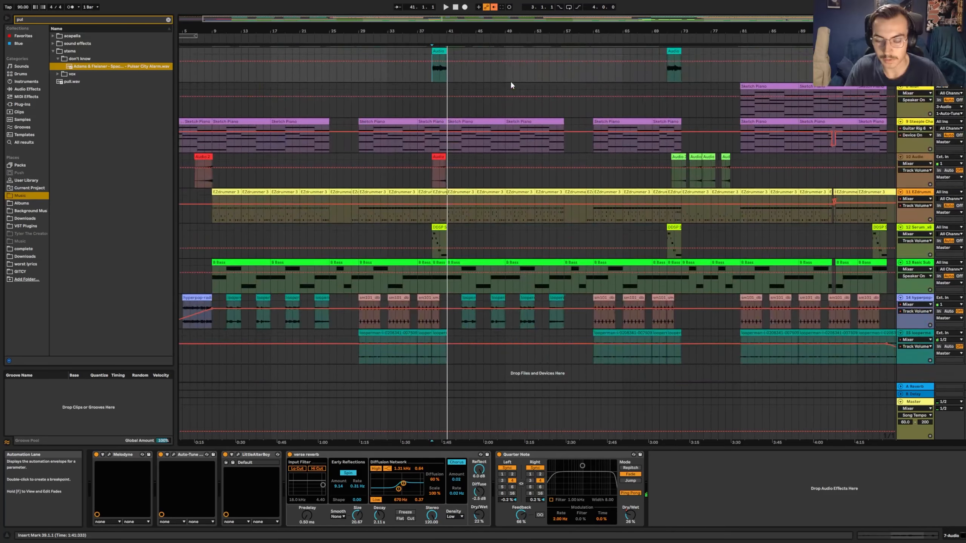
- Play the red sound effect clip on track 10 from 39.1.1 into the second verse
scroll(609, 165, "up", 3)
scroll(468, 239, "up", 8)
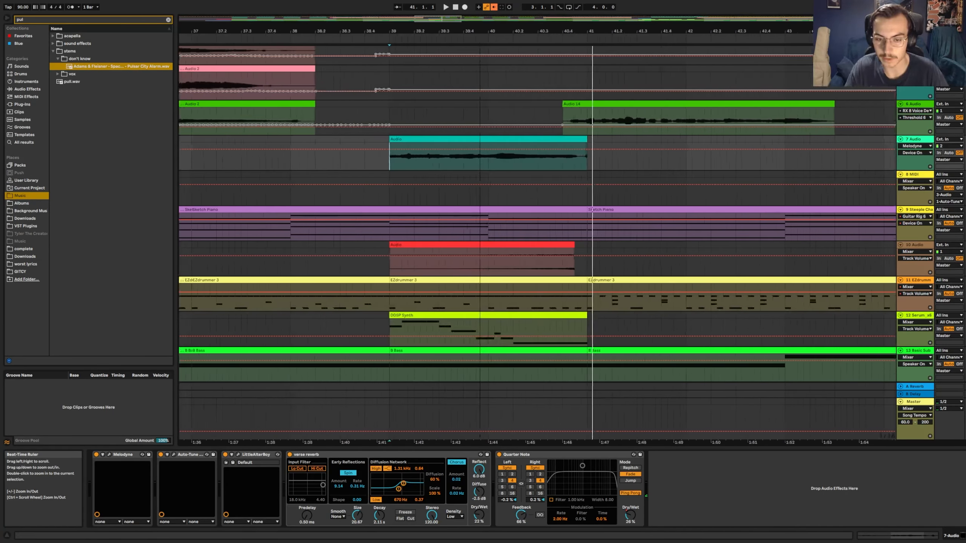
scroll(510, 240, "down", 1)
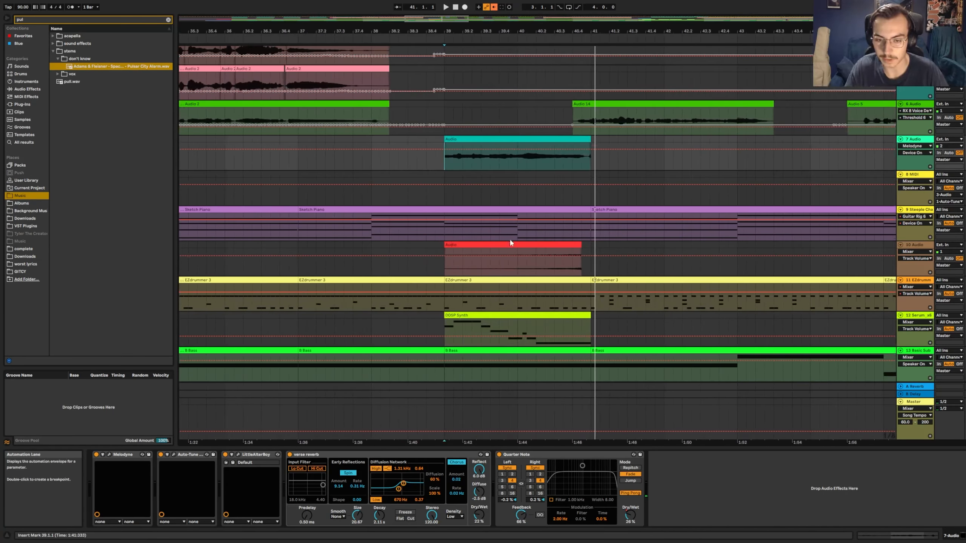
left_click(444, 271)
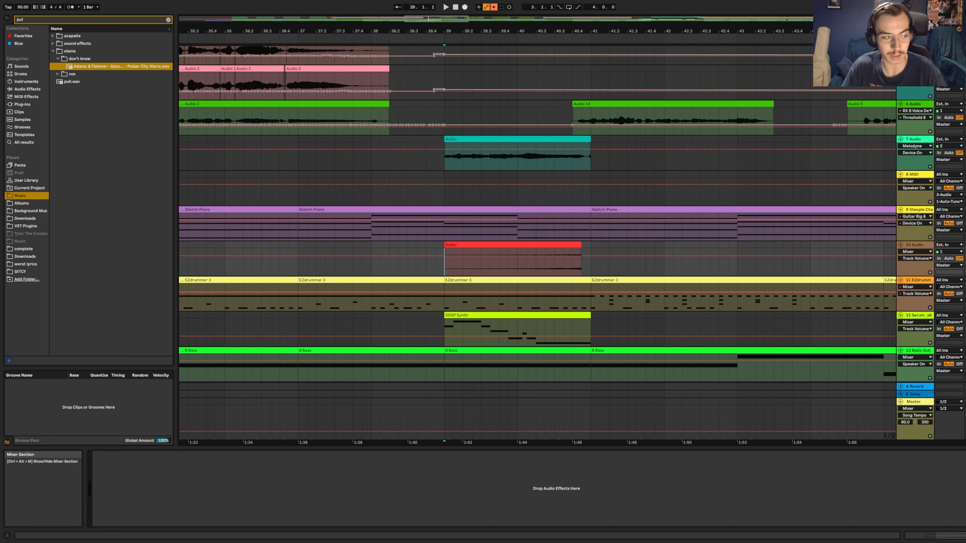
scroll(533, 243, "up", 3)
key("space")
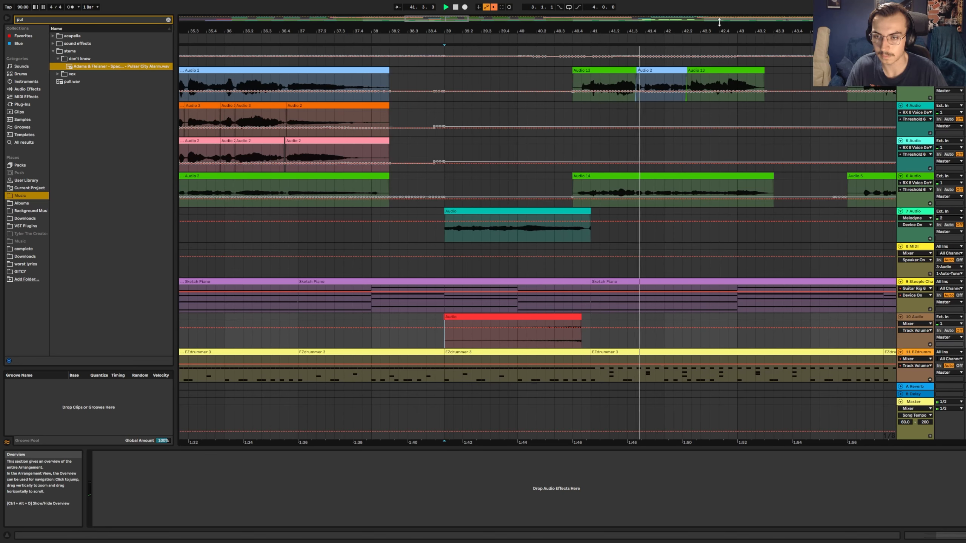
key("space")
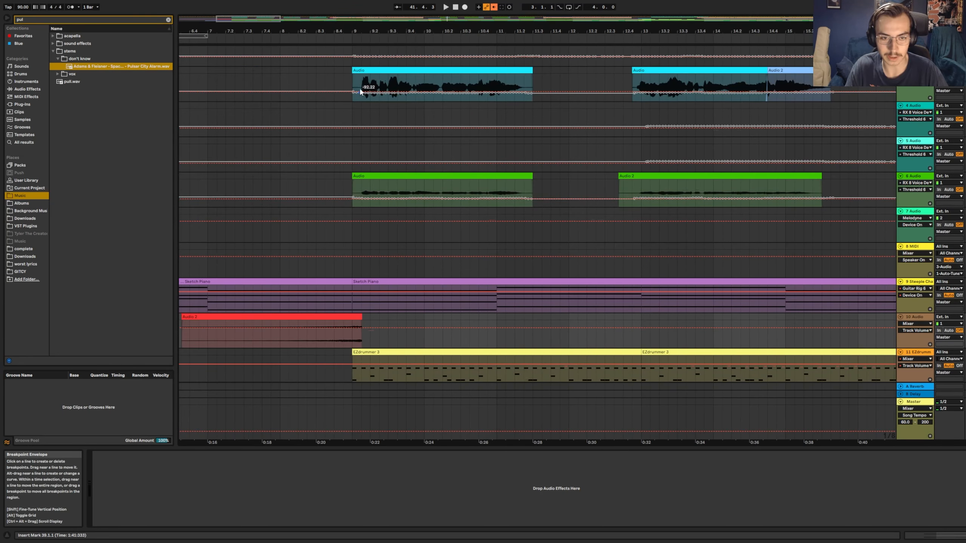
- Play the lead-in to the first verse from 6.4.1, where track 10 has its first sound effect clip
scroll(359, 85, "left", 3)
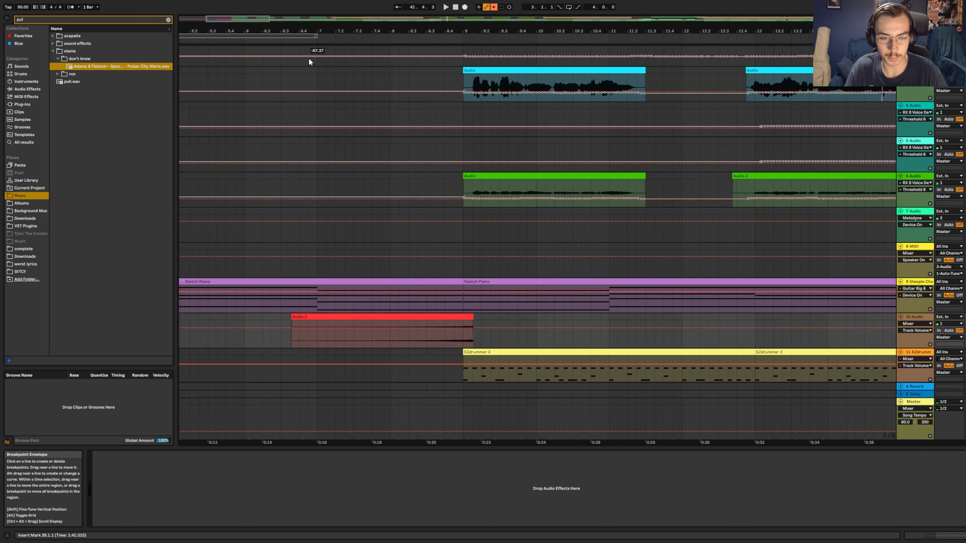
left_click(296, 62)
key("space")
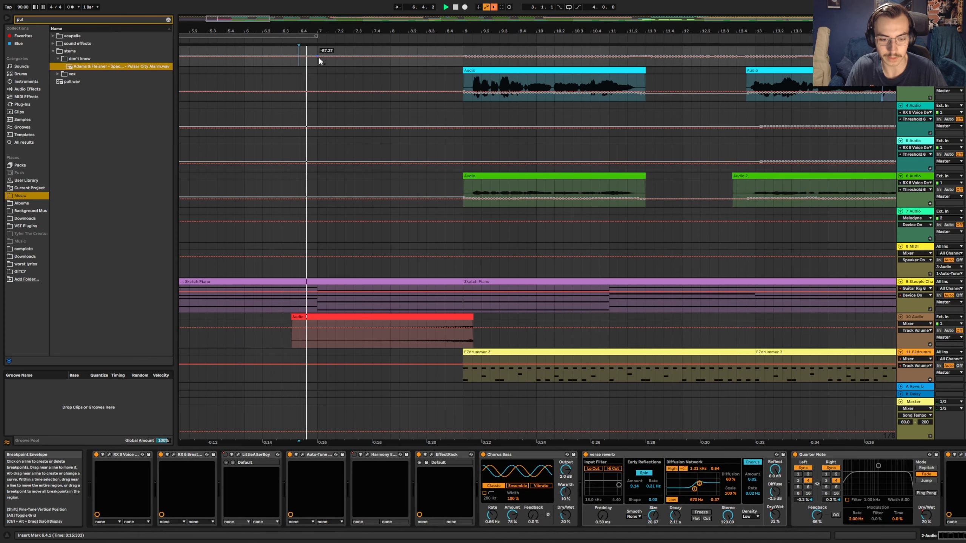
- Play the bridge around bars 71 to 79 with the track 3 vocal chain and the frozen effect clips on track 10
scroll(596, 249, "down", 5)
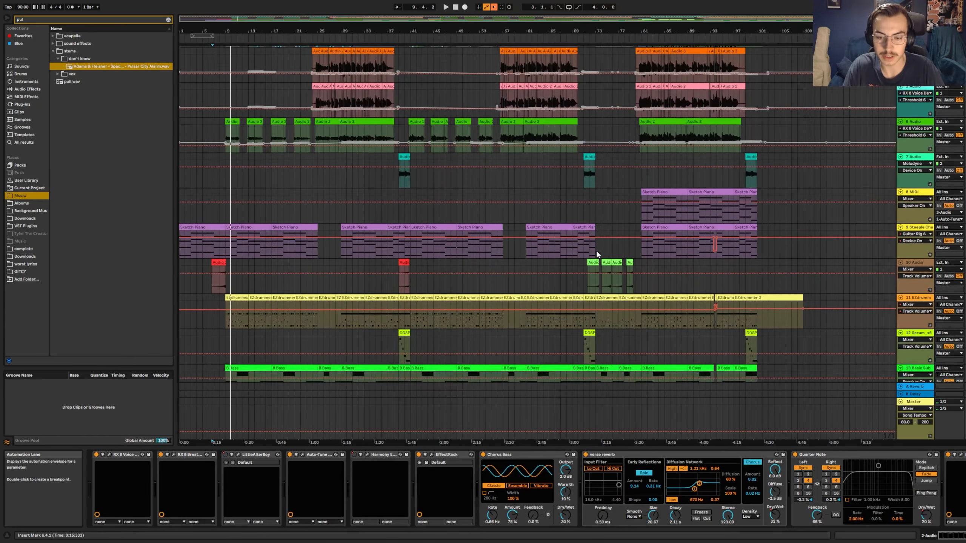
scroll(596, 249, "up", 3)
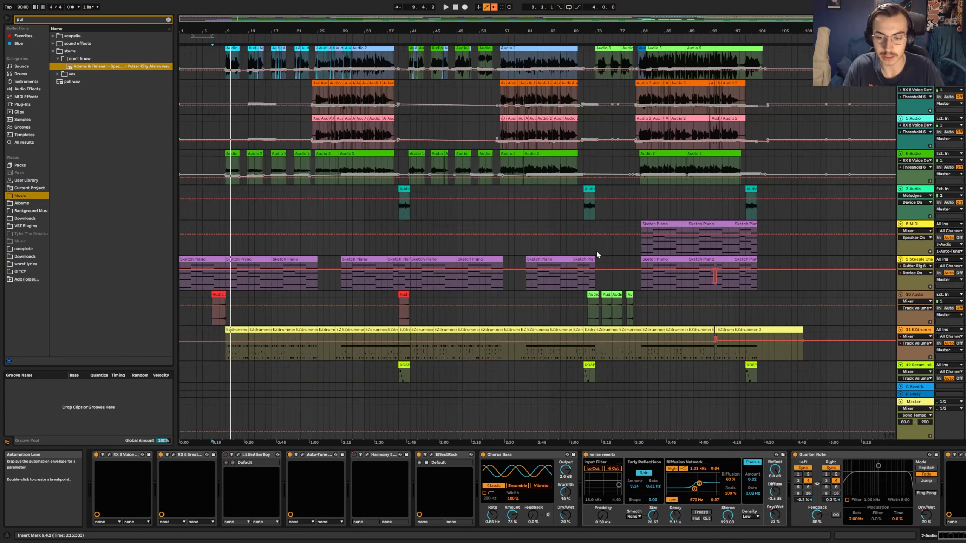
scroll(577, 88, "up", 3)
left_click_drag(610, 29, 608, 46)
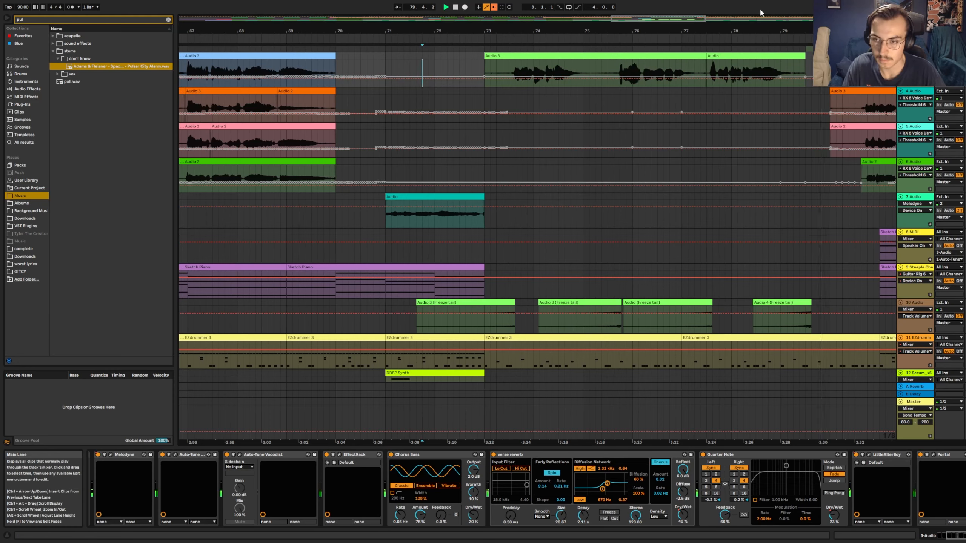
- Play the track 2 vocal from 79.3.1 and the EZdrummer 3 drums on track 11 from 73.1.1, showing their device chains
left_click(807, 49)
left_click_drag(875, 31, 693, 5)
key("space")
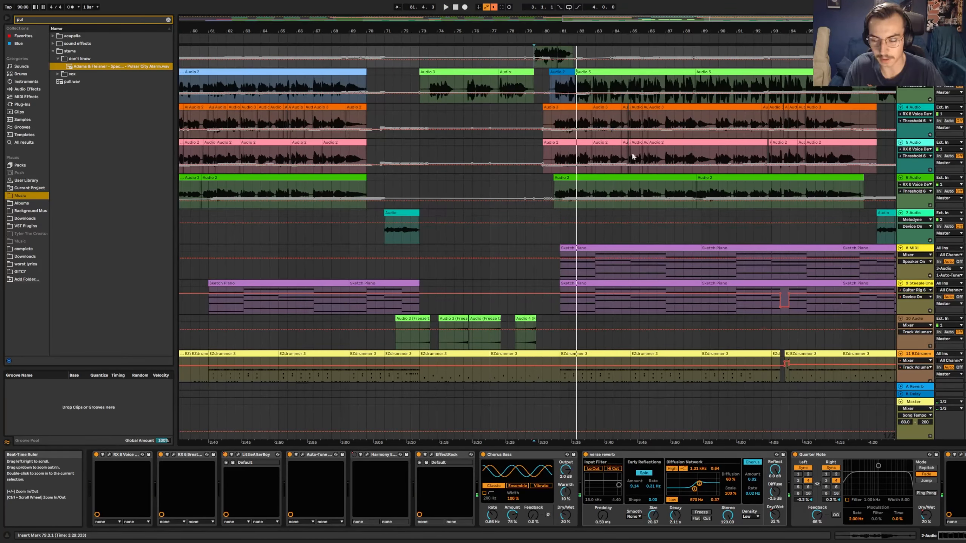
scroll(632, 155, "down", 5)
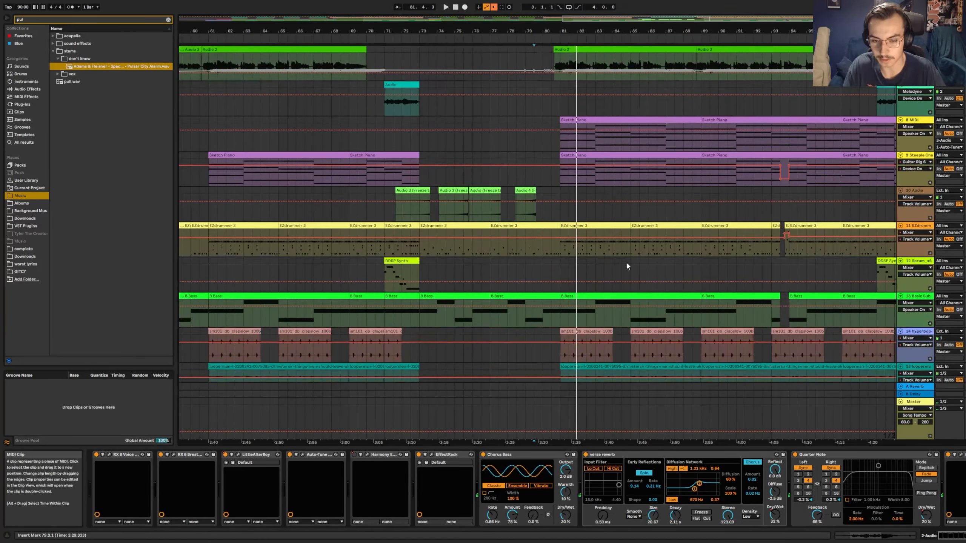
left_click(420, 251)
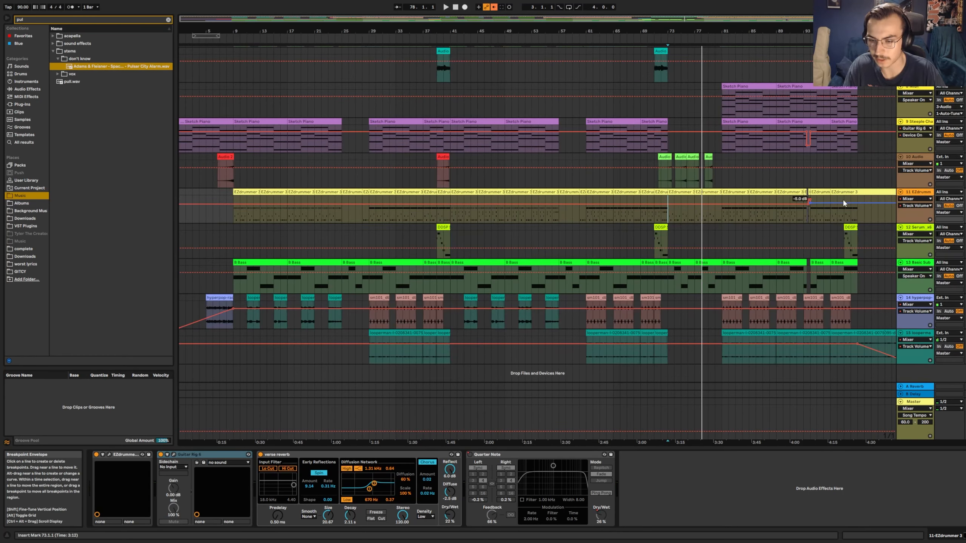
- Play the final chorus from 80.1.1 with the device chain of the track 3 vocal shown
scroll(874, 150, "up", 5)
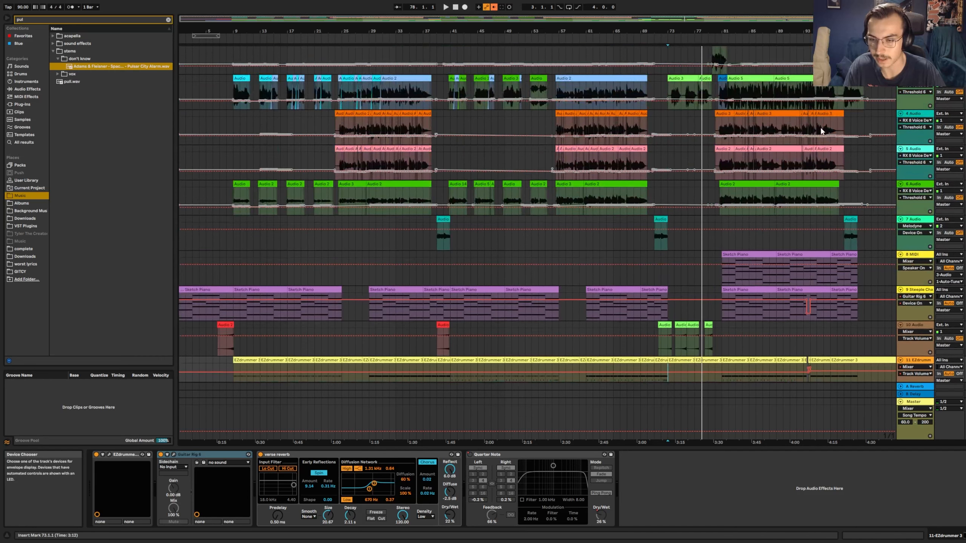
left_click(715, 95)
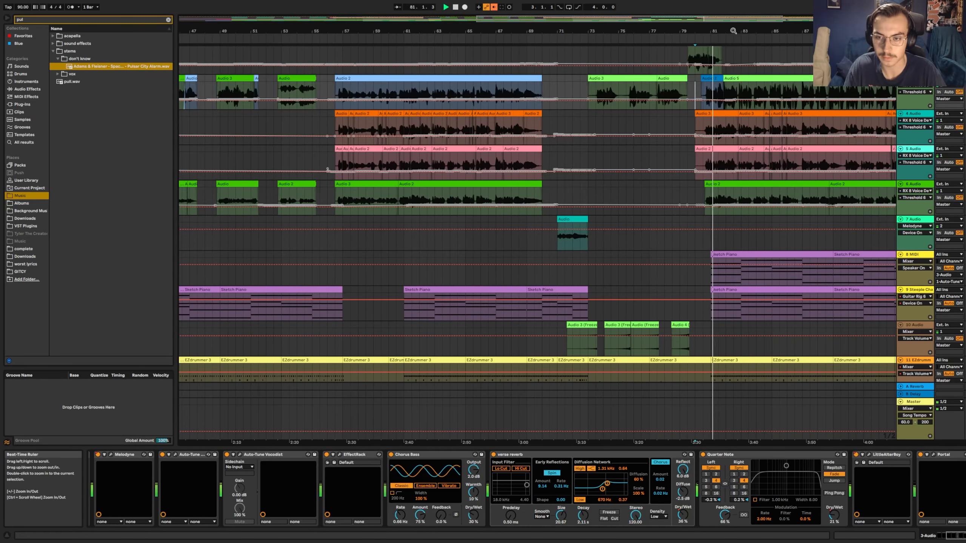
left_click_drag(722, 30, 722, 60)
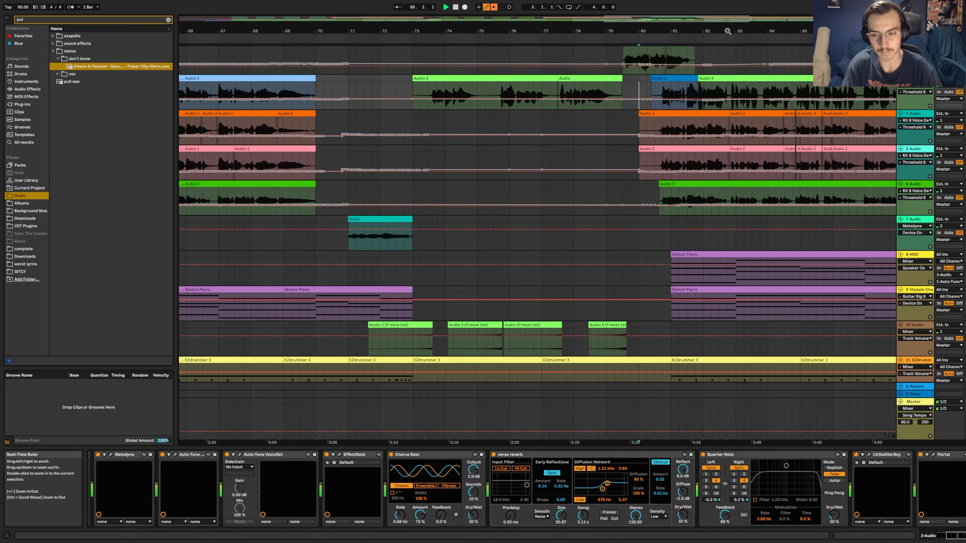
left_click_drag(685, 15, 712, 102)
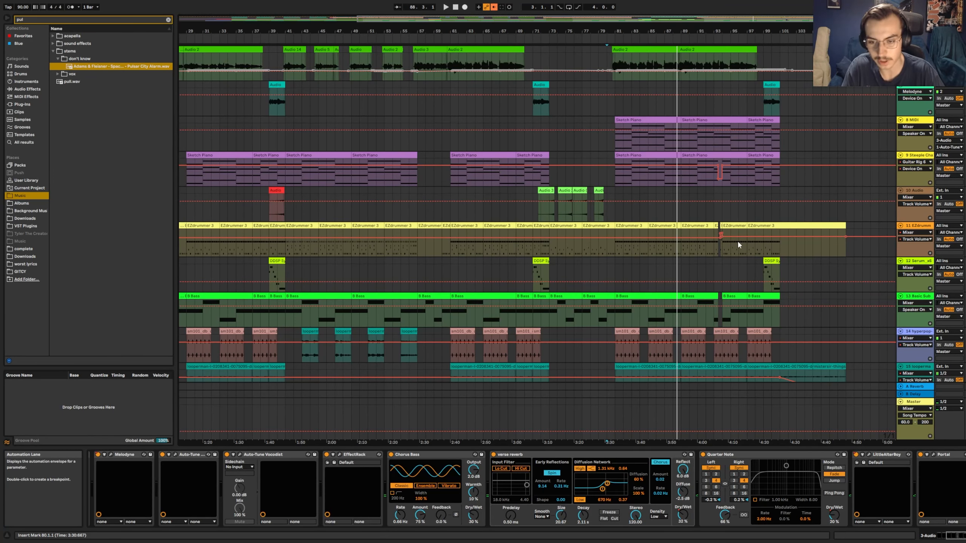
- Play the short instrument and drum break from 93.1.1, review the whole arrangement and save the set
scroll(737, 241, "down", 2)
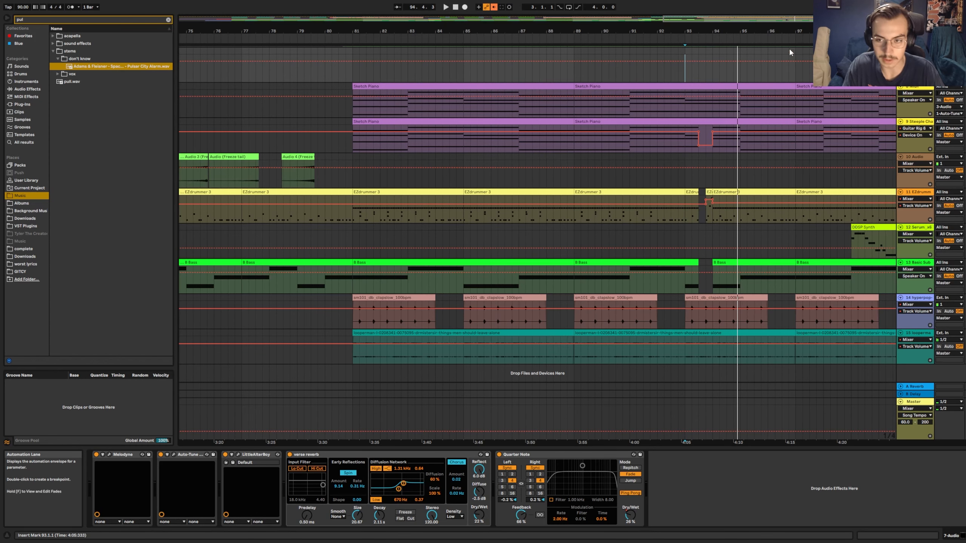
double_click(790, 32)
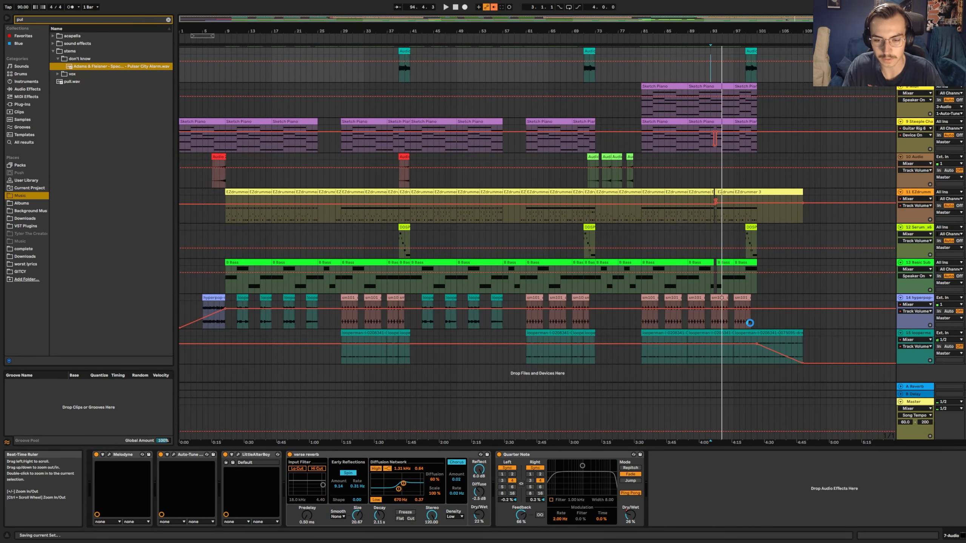
scroll(680, 158, "up", 10)
scroll(680, 159, "down", 10)
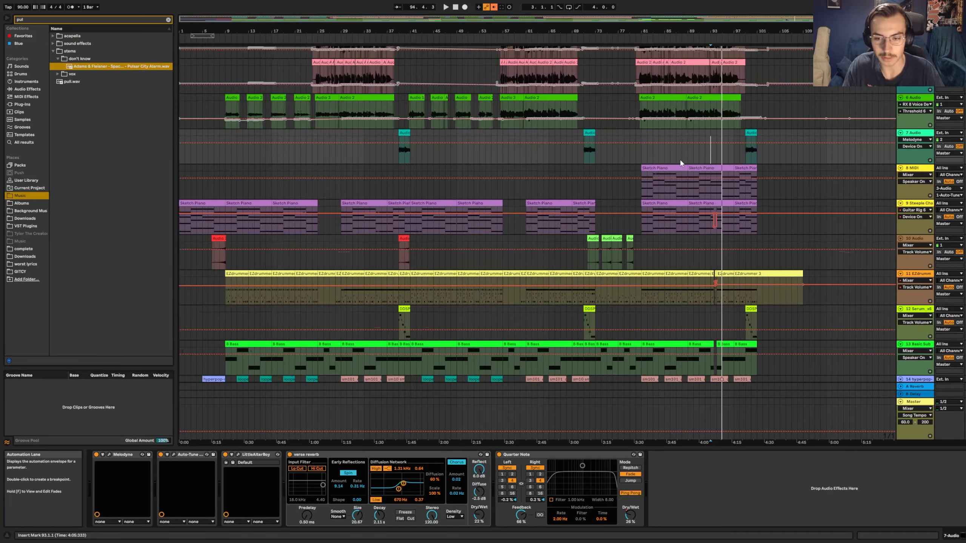
- Review the next song's tracks and play its intro from 1.1.1 with the track 9 crowd ambience effect chain shown
scroll(679, 158, "down", 2)
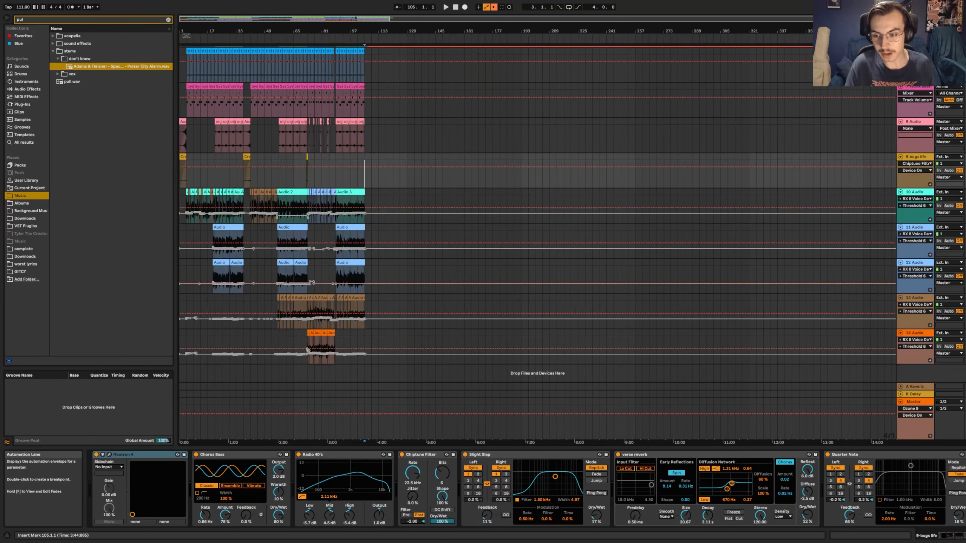
scroll(533, 213, "up", 2)
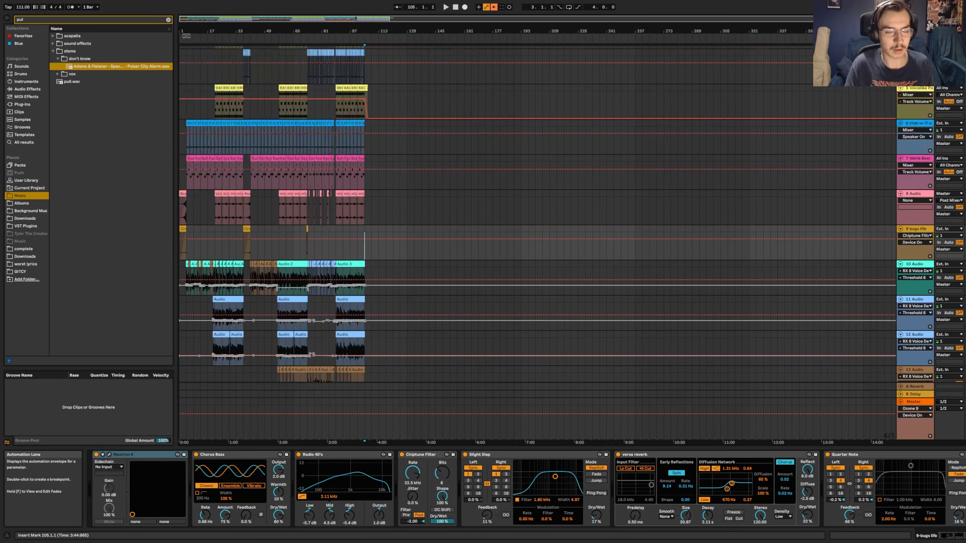
scroll(532, 214, "down", 2)
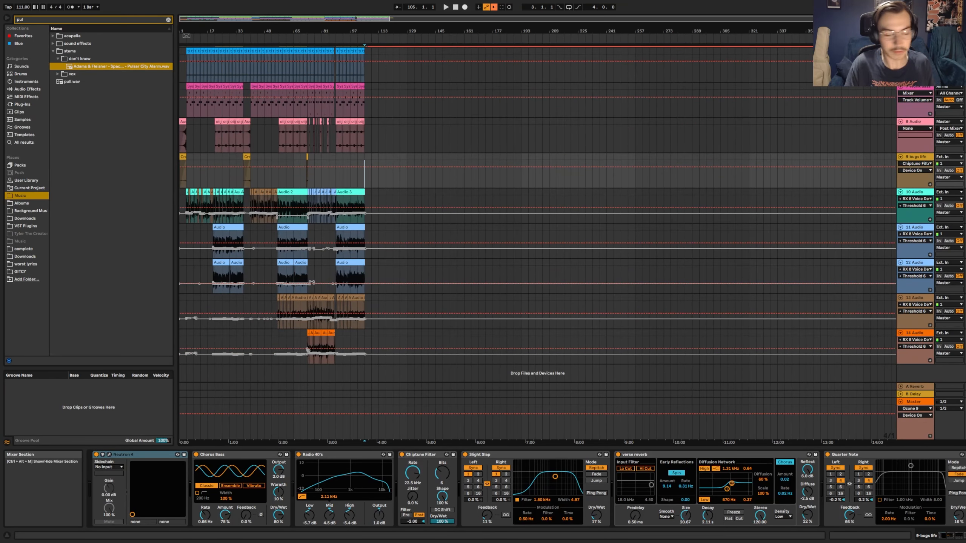
scroll(532, 213, "up", 5)
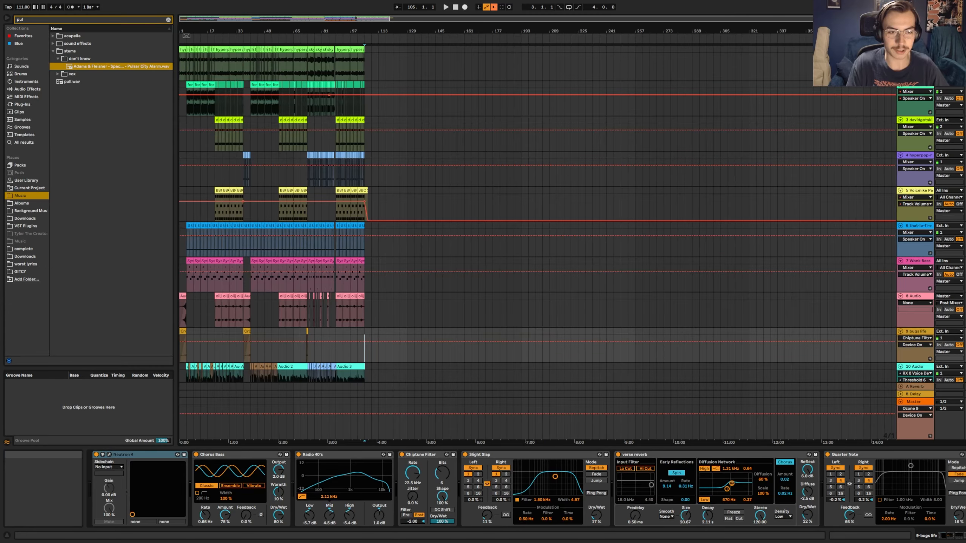
mouse_move(305, 30)
left_mouse_down()
mouse_move(305, 53)
mouse_move(305, 30)
left_mouse_up()
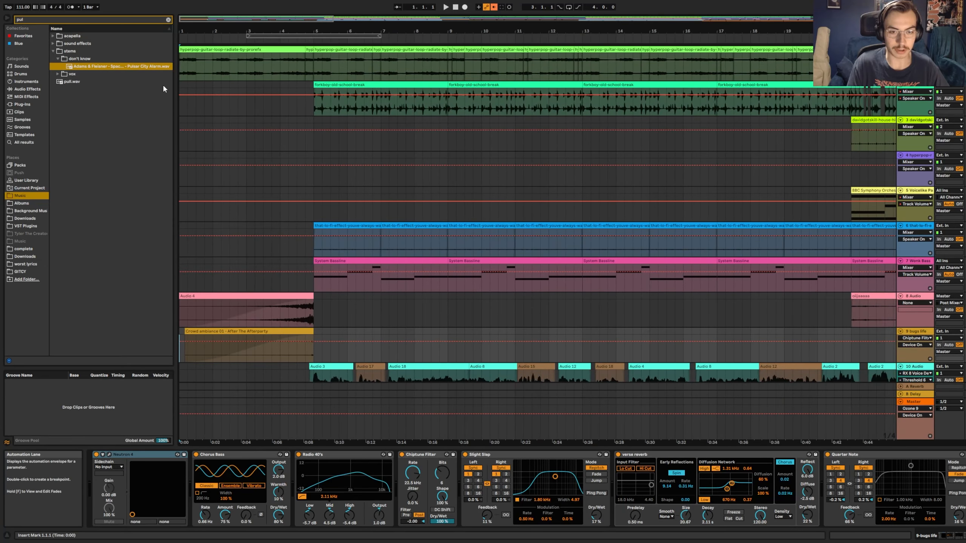
key("space")
left_click(297, 166)
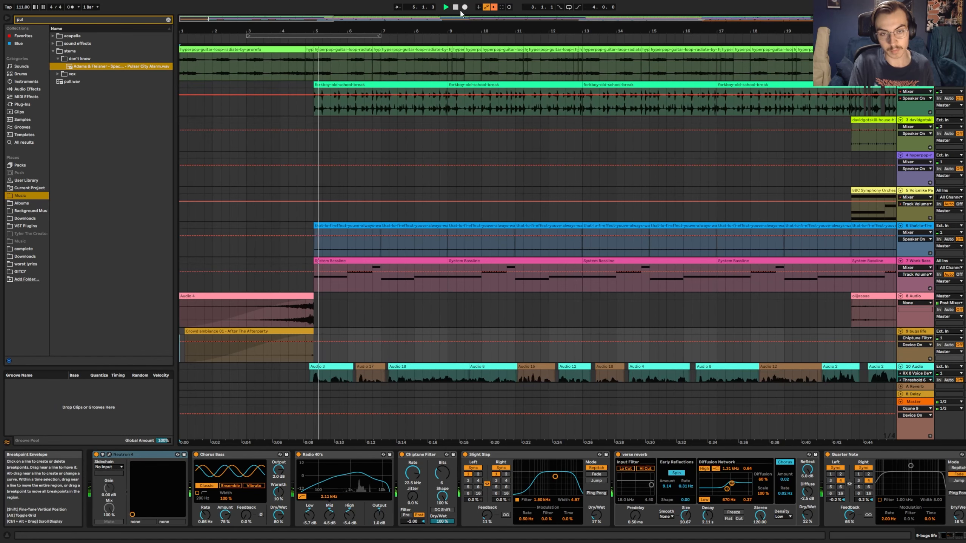
- Play the verse from 5.1.1, showing the device chains of the track 10 vocal and the Amen Break drums on track 2
scroll(341, 203, "down", 3)
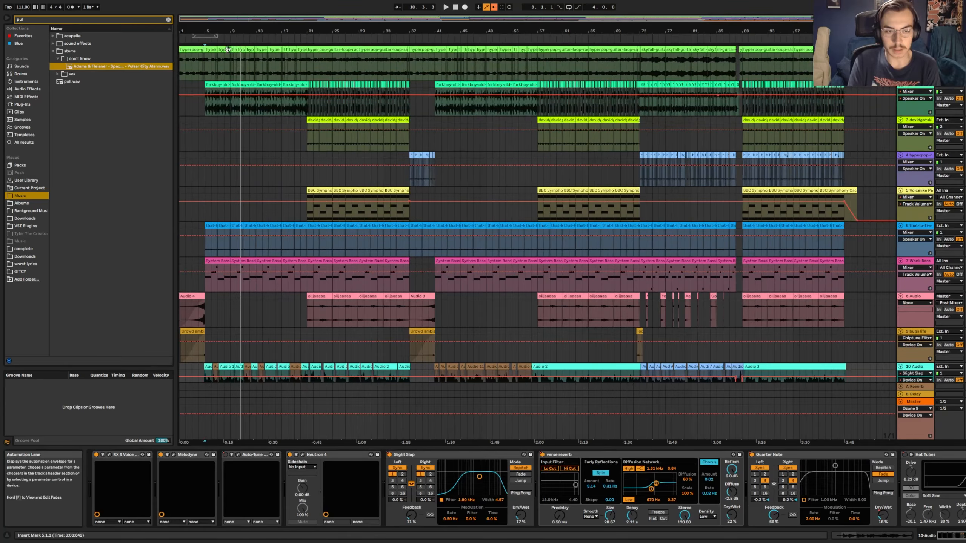
left_click_drag(230, 31, 372, 121)
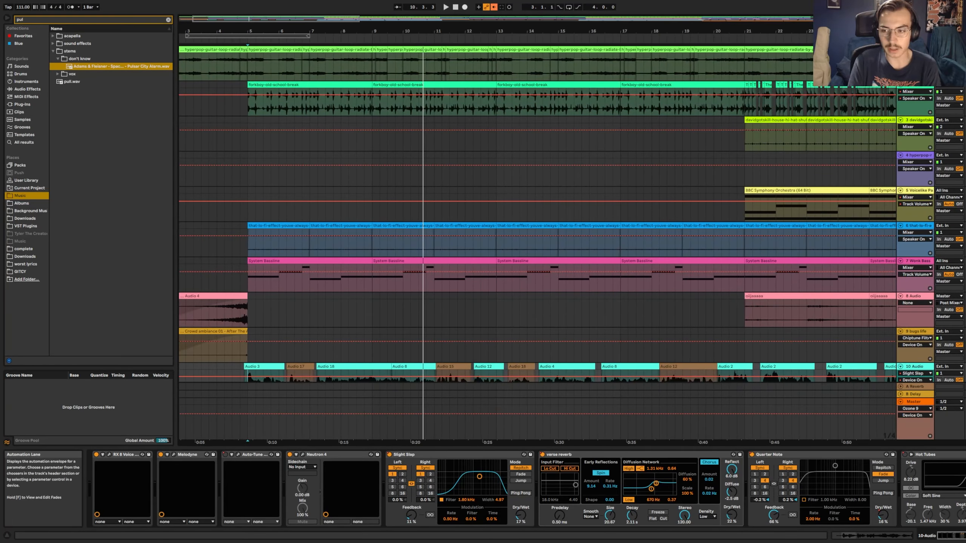
left_click(251, 112)
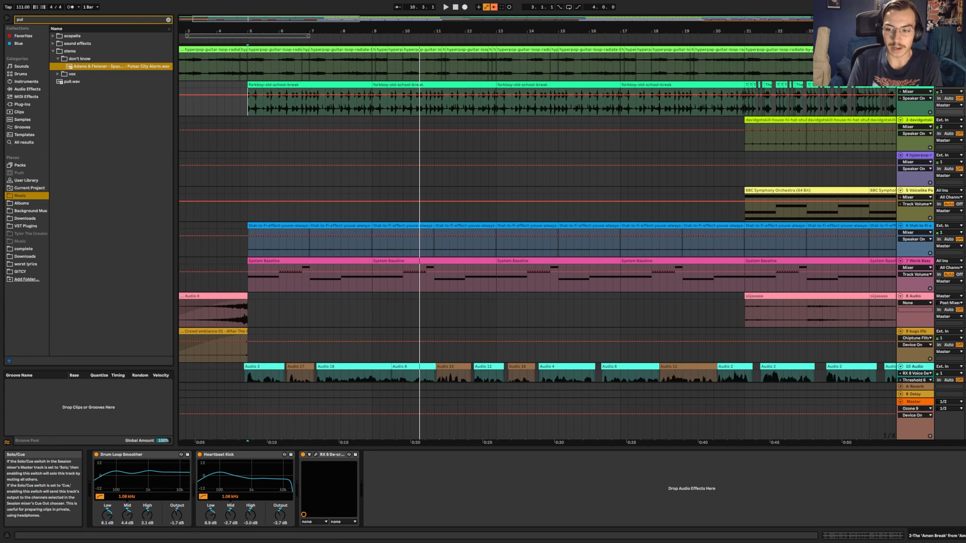
- Play the verse from 5.1.1 with the lo-fi effect loop on track 6 and the Wonk Bass device on track 7 shown
left_click(249, 246)
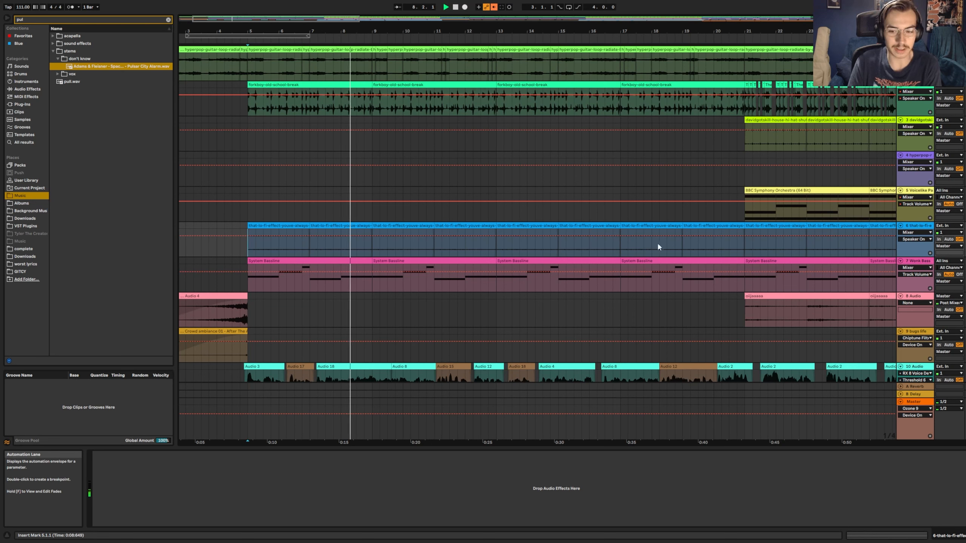
left_click(247, 286)
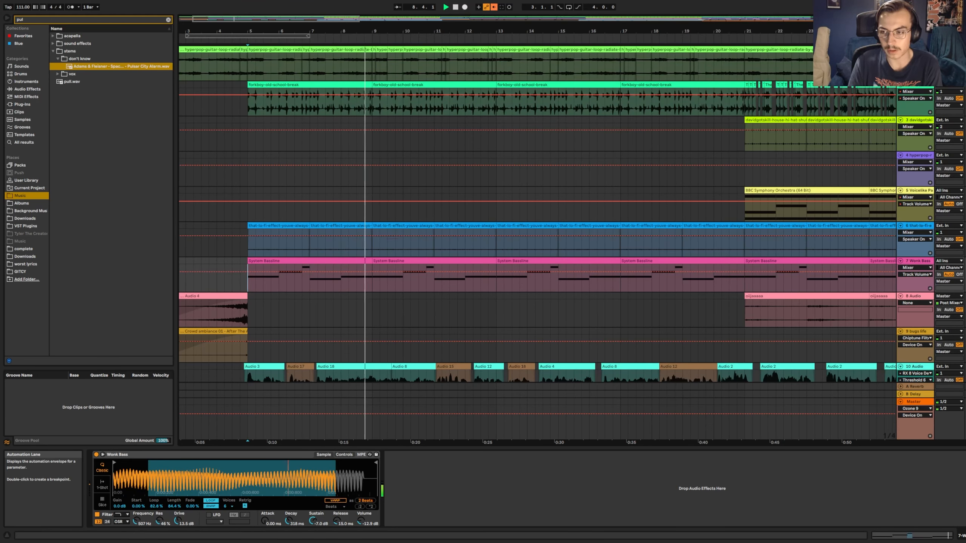
- Play the chorus from 21.1.1, showing the Amen Break drum effects on track 2 and the Voicelike Pad devices on track 5
left_click_drag(413, 31, 413, 43)
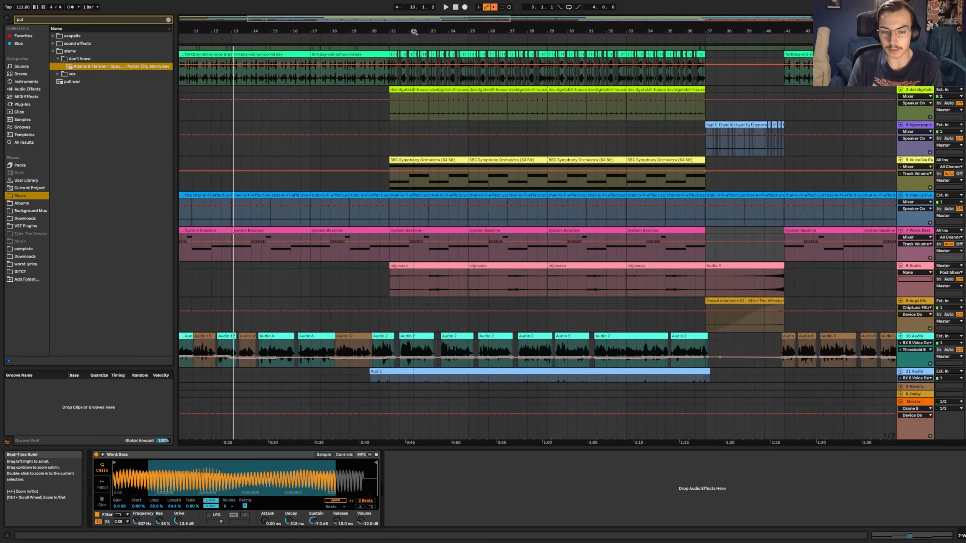
scroll(396, 105, "up", 2)
left_click(396, 105)
scroll(395, 105, "up", 1)
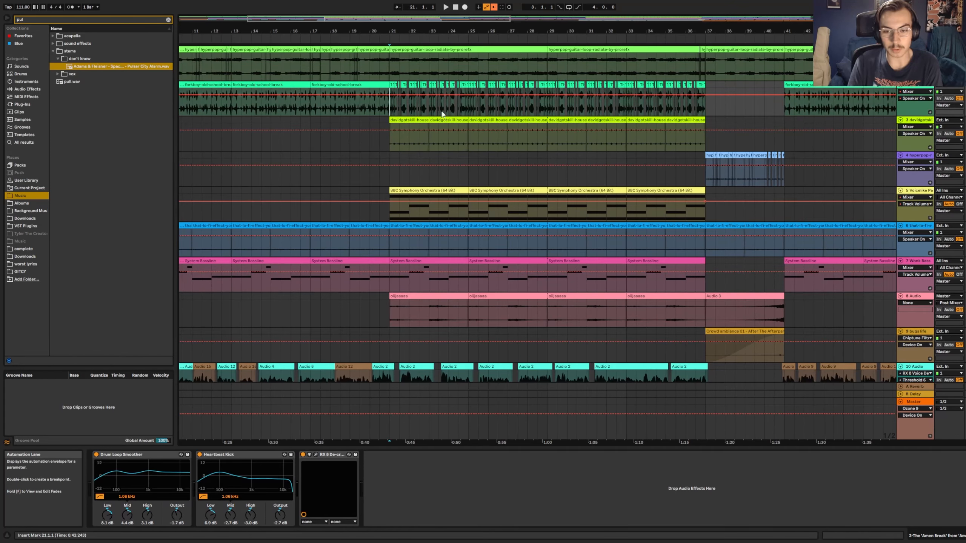
left_click(391, 211)
key("space")
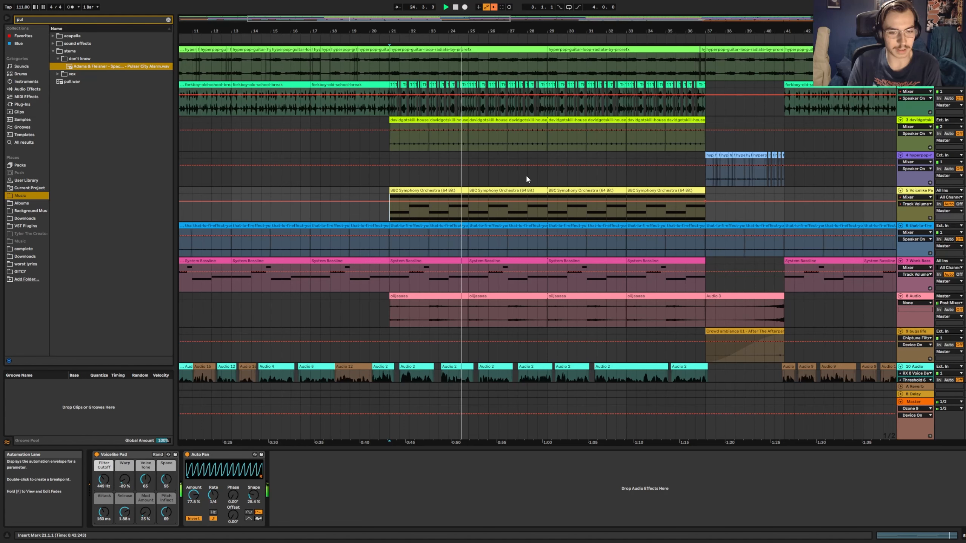
- Review the chorus vocal tracks and play the looped audio clips on track 8 from 21.1.1
scroll(523, 174, "down", 5)
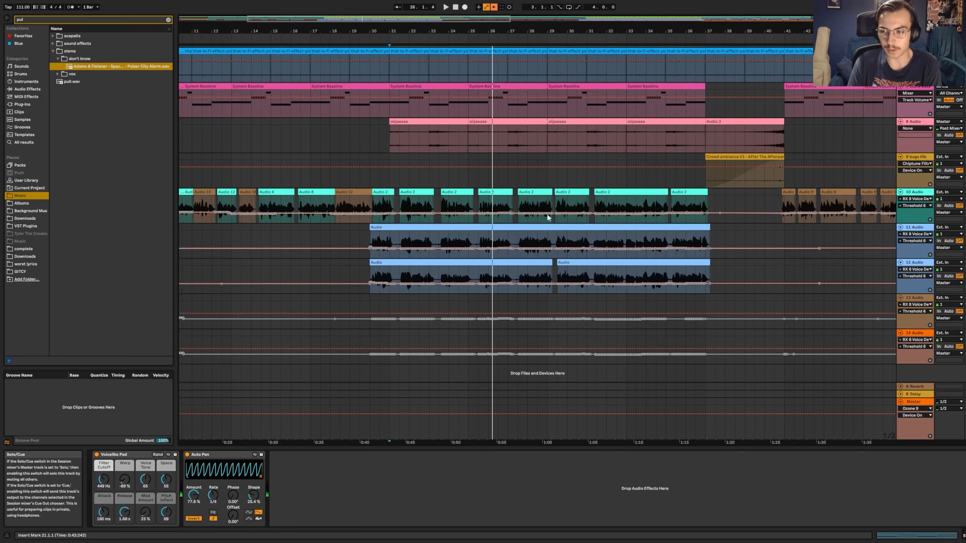
key("space")
left_click(389, 133)
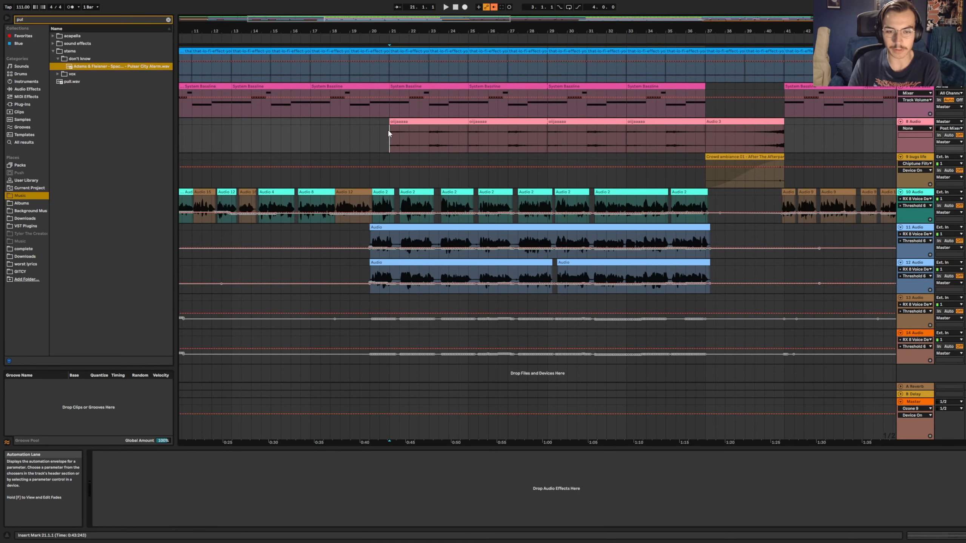
key("space")
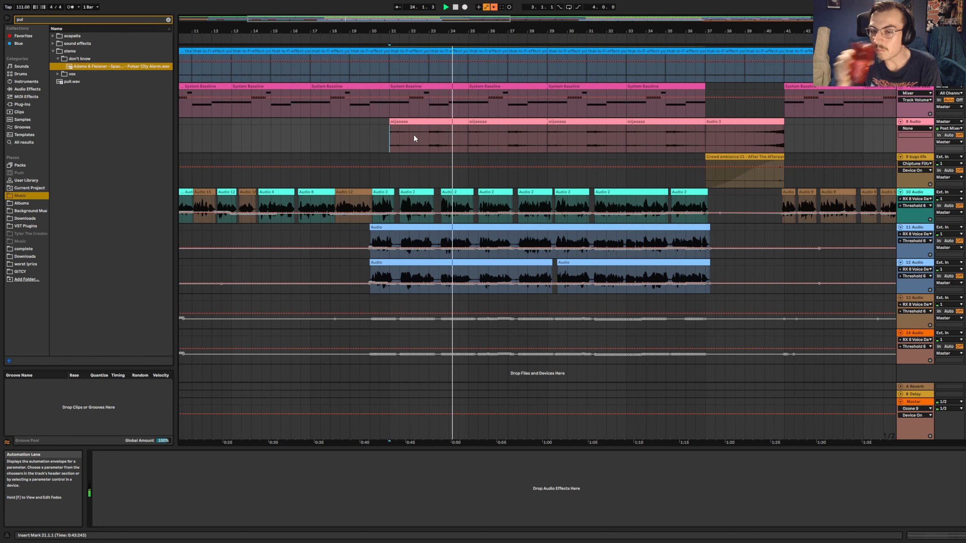
- Play the chorus from 21.1.1 with the house hi-hat shuffle loop on track 3 selected
scroll(414, 138, "up", 5)
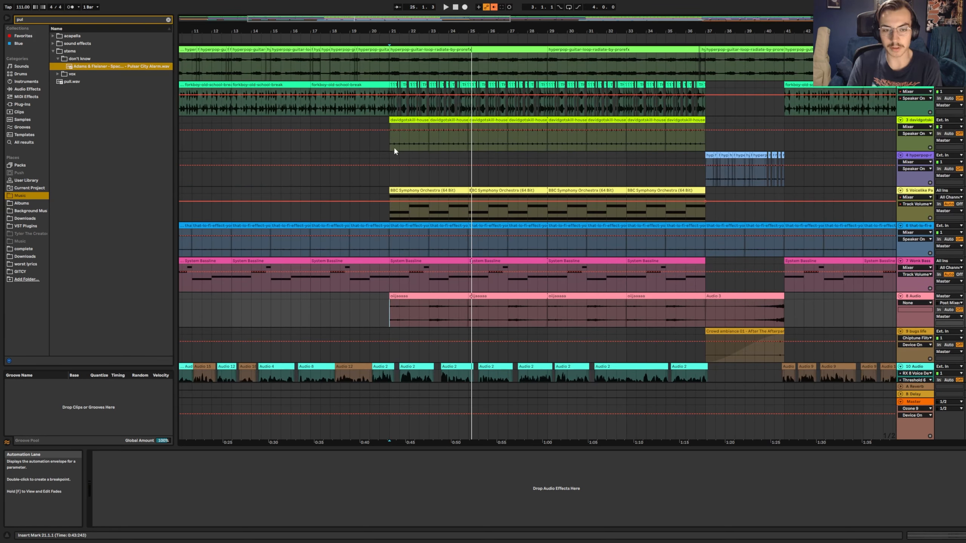
key("space")
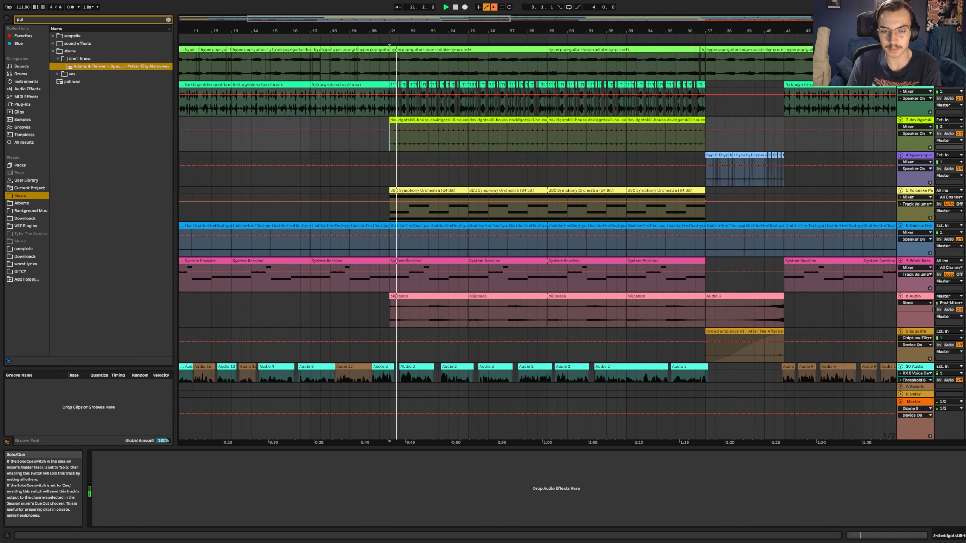
key("space")
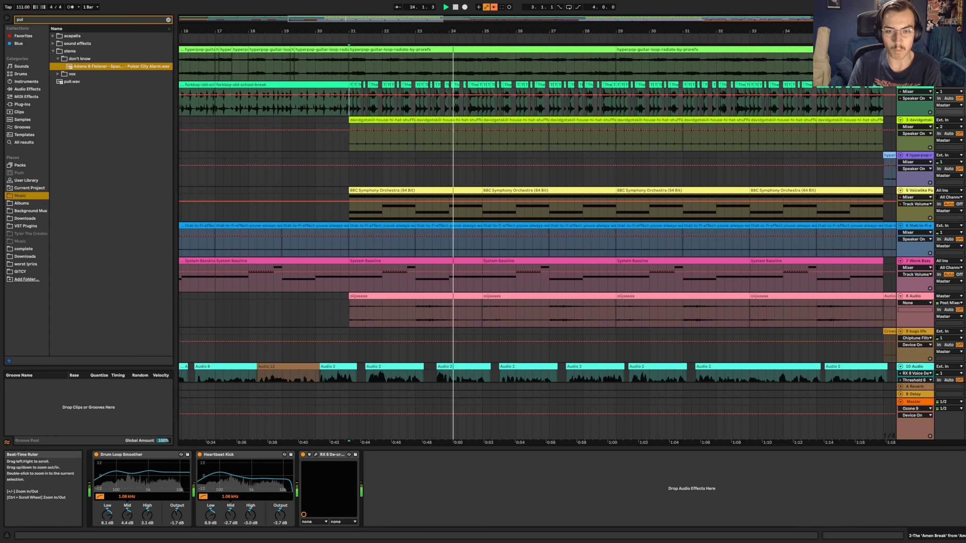
- Play the chorus vocals from 20.1.1 and show the layered vocal clip on track 11
mouse_move(530, 34)
left_mouse_down()
mouse_move(424, 11)
mouse_move(419, 31)
left_mouse_up()
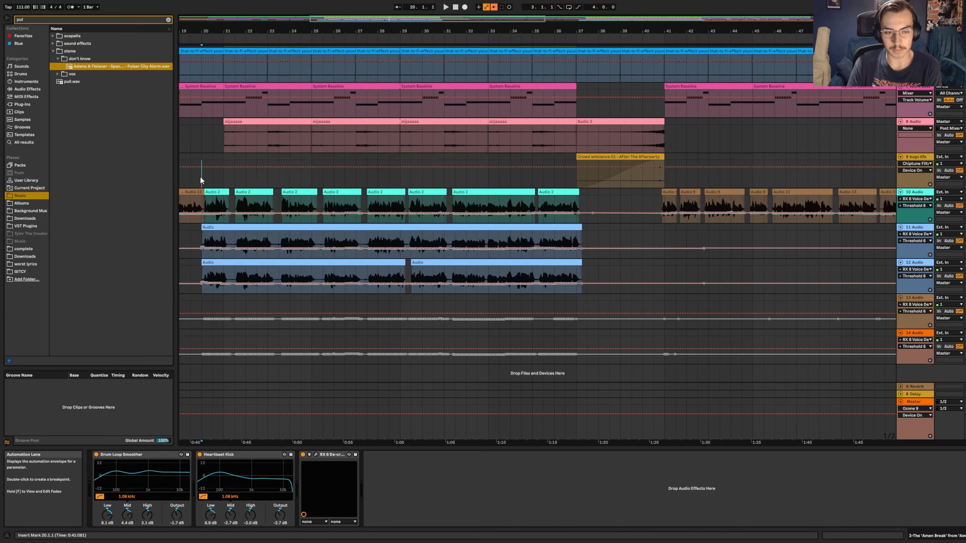
left_click(201, 180)
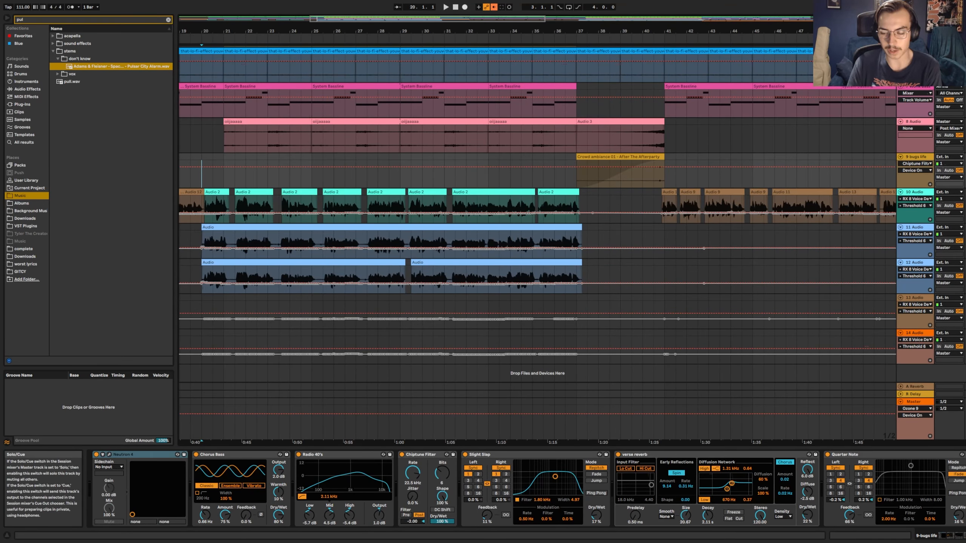
key("space")
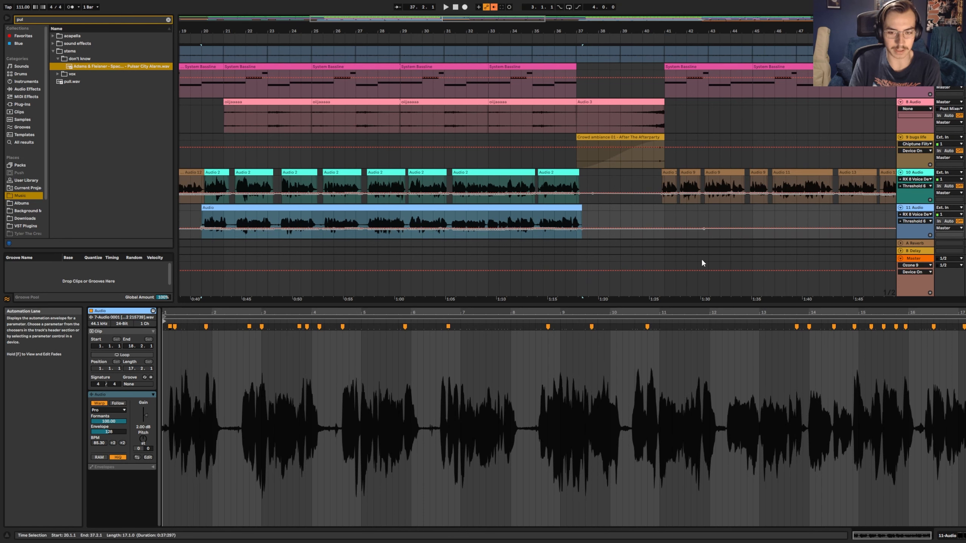
left_click(610, 220)
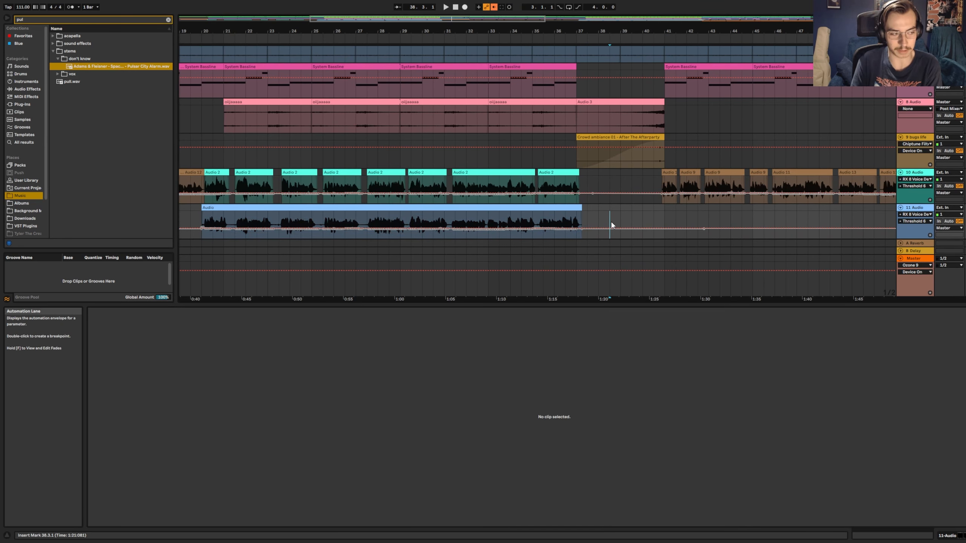
- Play the break from 37.1.1 with the hyperpop female vocal chops clip on track 4 shown
scroll(610, 220, "up", 5)
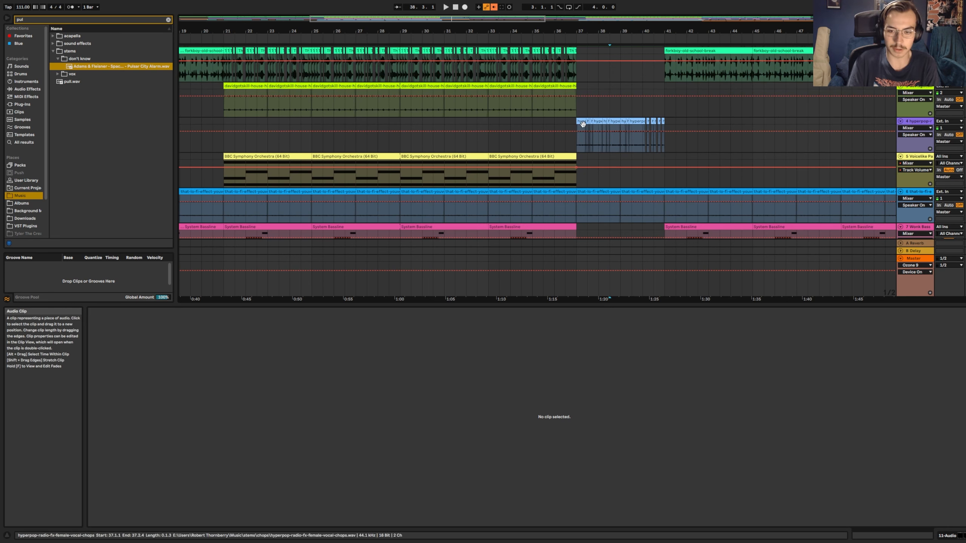
left_click(577, 137)
scroll(587, 140, "down", 5)
scroll(600, 142, "up", 6)
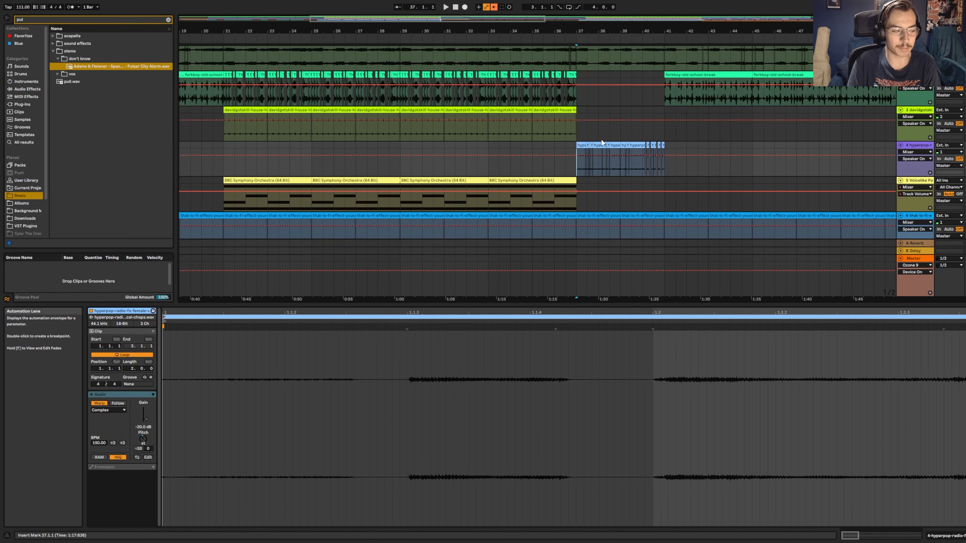
key("space")
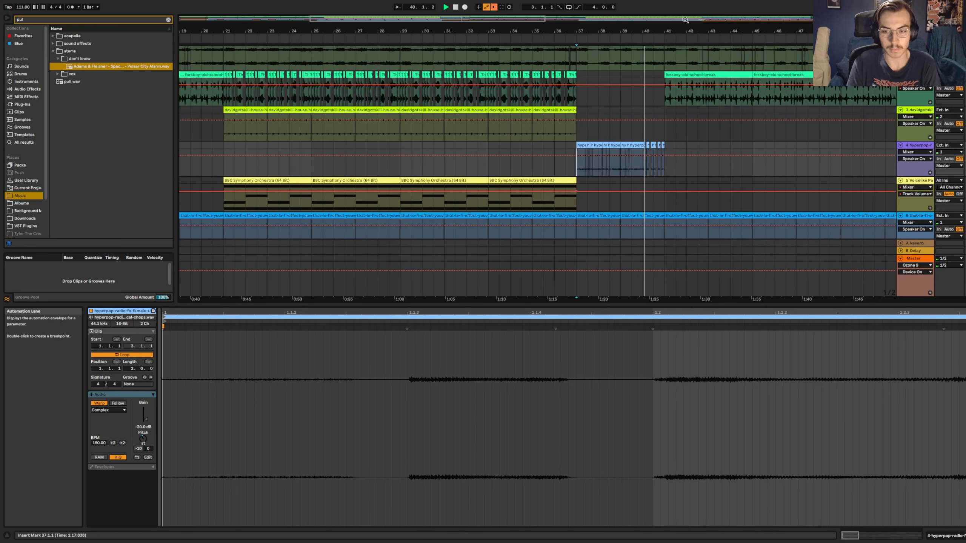
double_click(754, 28)
key("space")
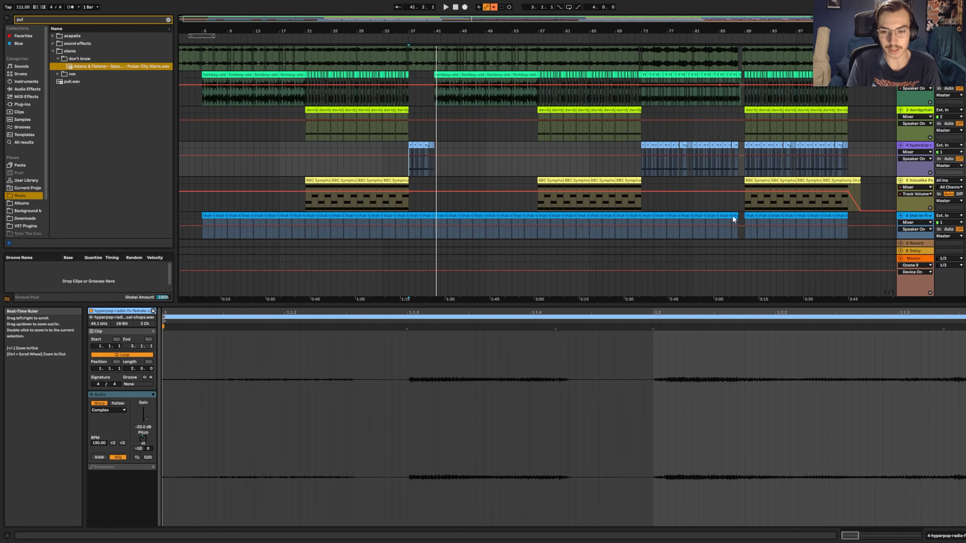
- Review all tracks of the arrangement and play the second verse from 40.4.1 with the track 10 vocal selected
scroll(712, 165, "up", 1)
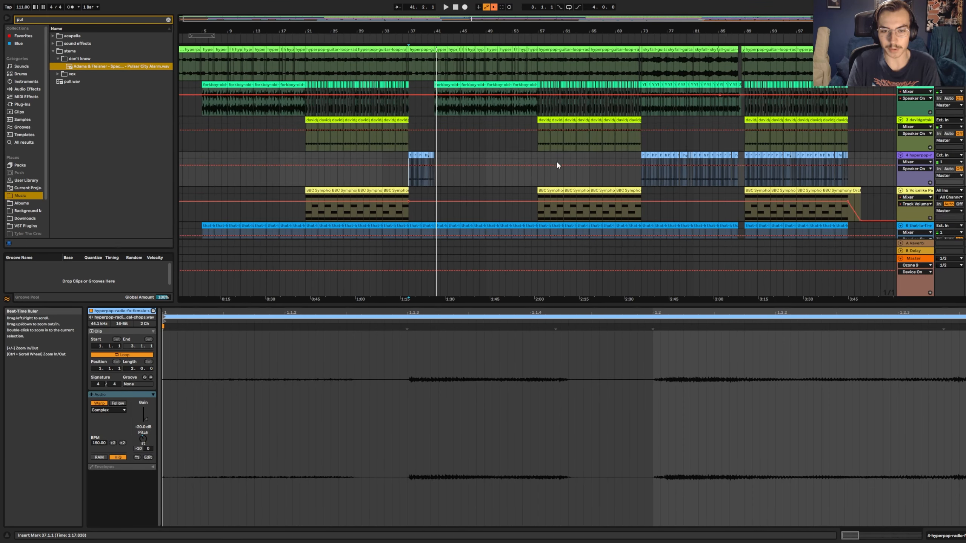
scroll(496, 92, "down", 10)
scroll(499, 93, "up", 5)
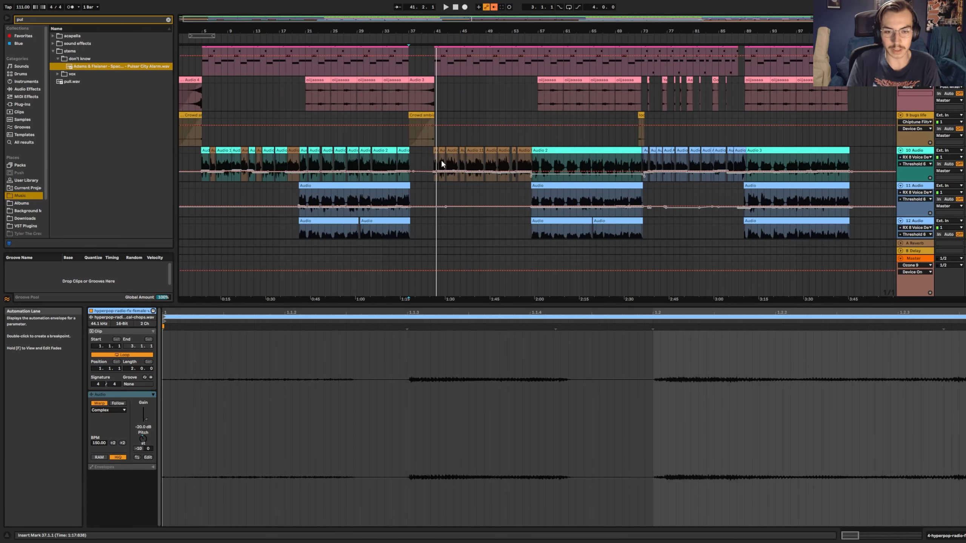
left_click(435, 159)
key("space")
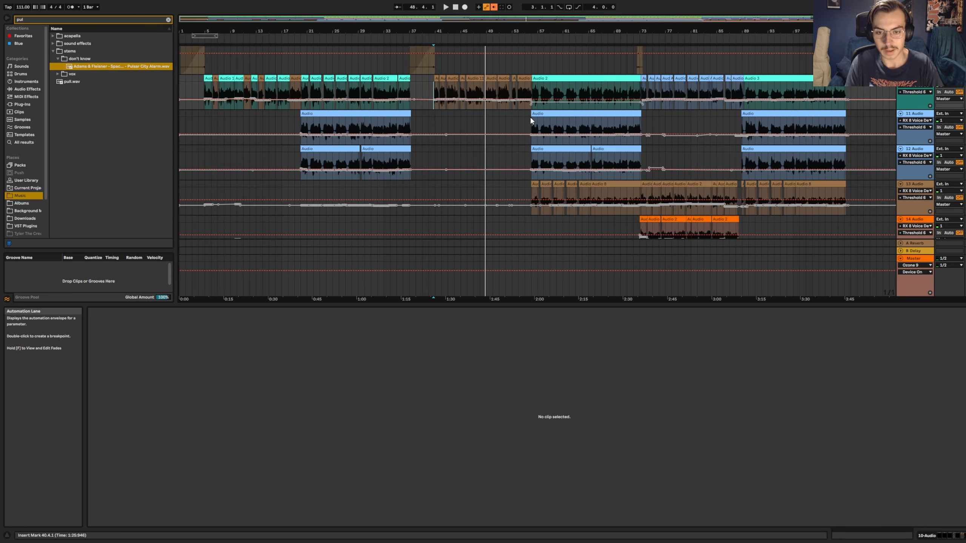
- Play the second chorus from the start of its vocal clip on track 11
left_click(549, 124)
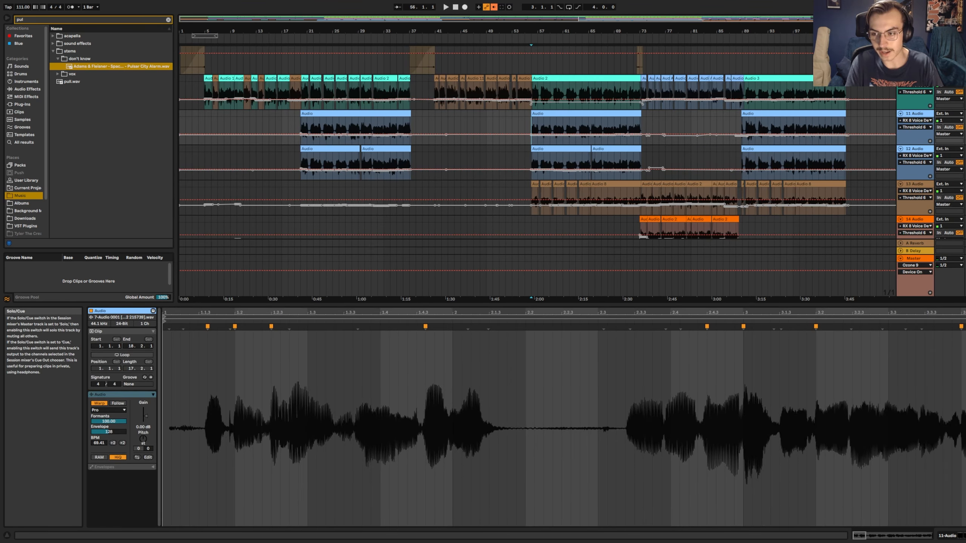
key("space")
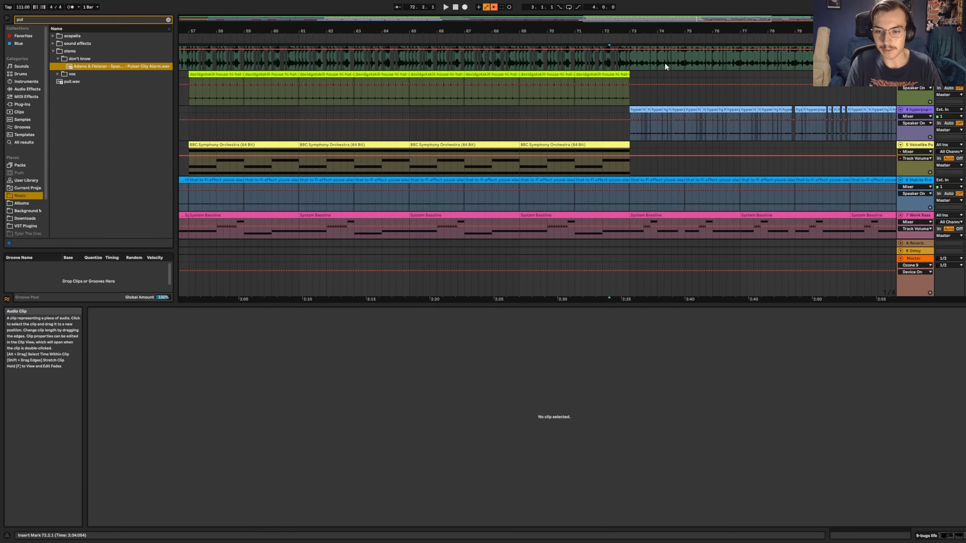
- Play the transition into the bridge from bar 72 with the guitar loop clip on track 1 shown
scroll(664, 62, "up", 3)
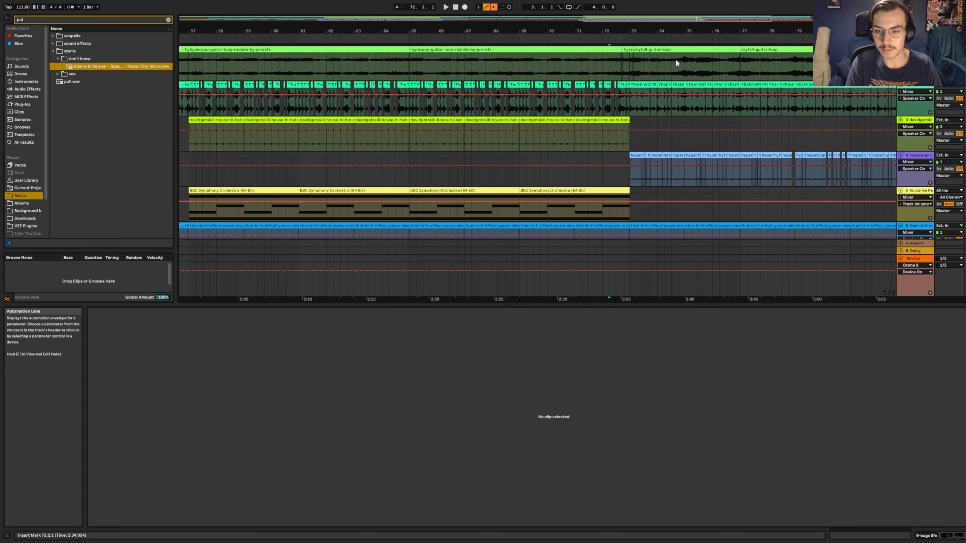
left_click_drag(651, 38, 651, 28)
left_click_drag(725, 68, 640, 56)
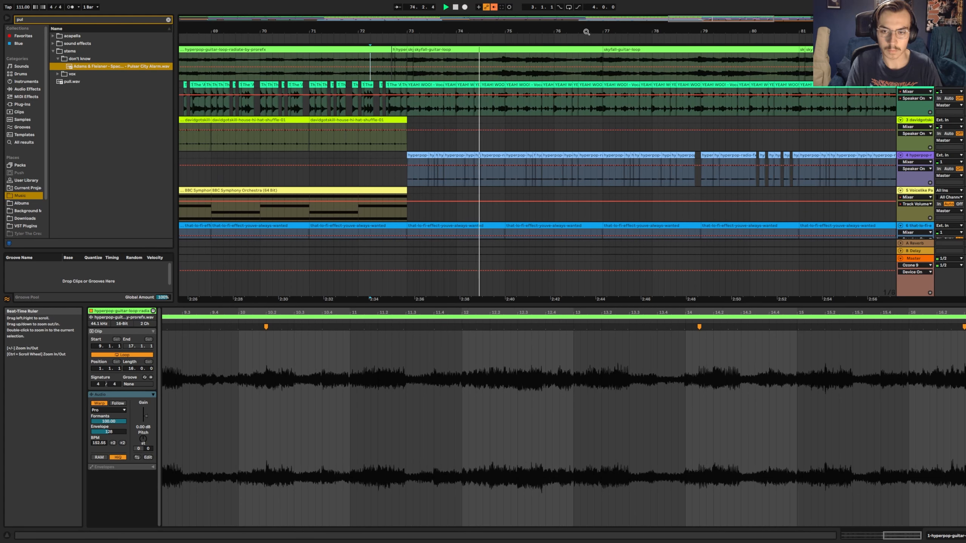
left_click_drag(581, 32, 438, 34)
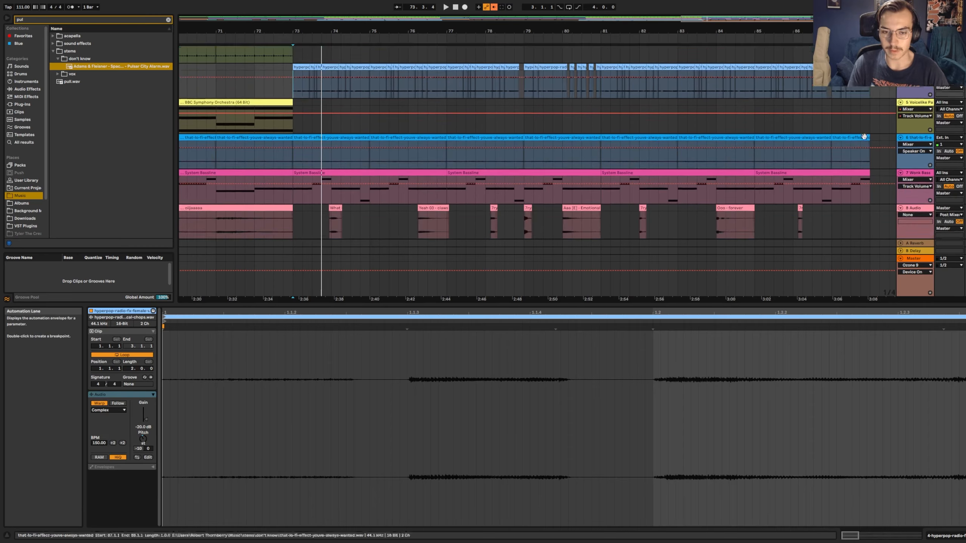
- Review the bridge's vocal layers and play them with the track 10 vocal clip shown, and from 72.4.1 with the track 13 clip shown
scroll(689, 141, "down", 1)
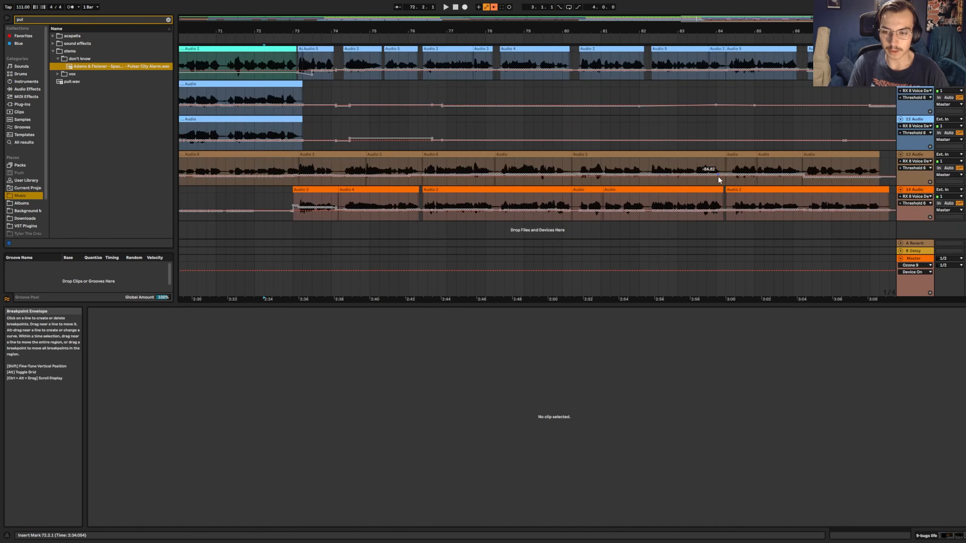
scroll(791, 165, "up", 4)
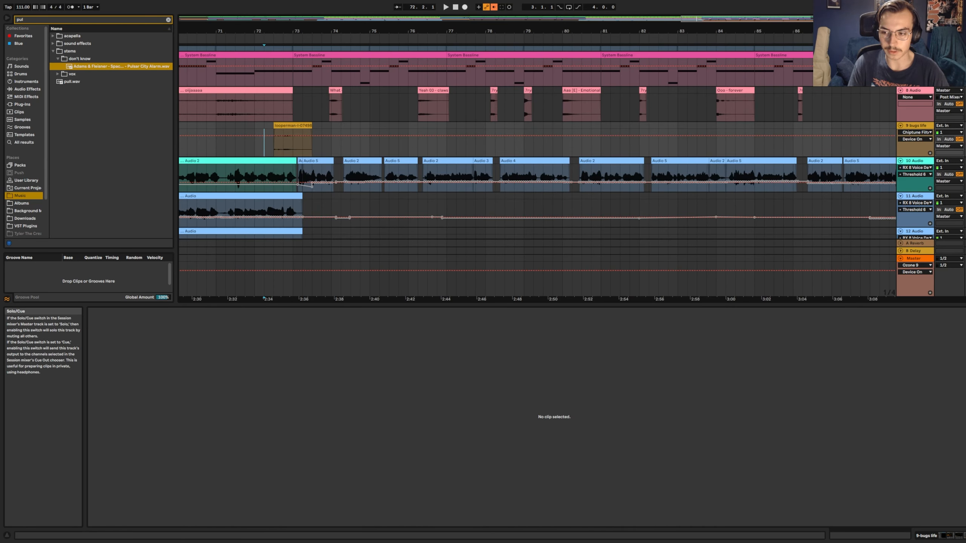
left_click(299, 177)
scroll(537, 148, "down", 5)
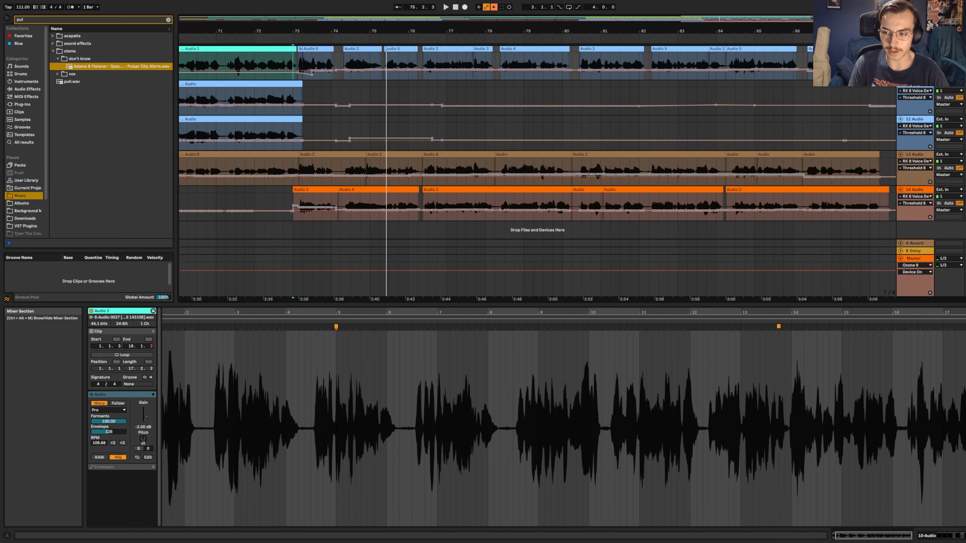
left_click(288, 161)
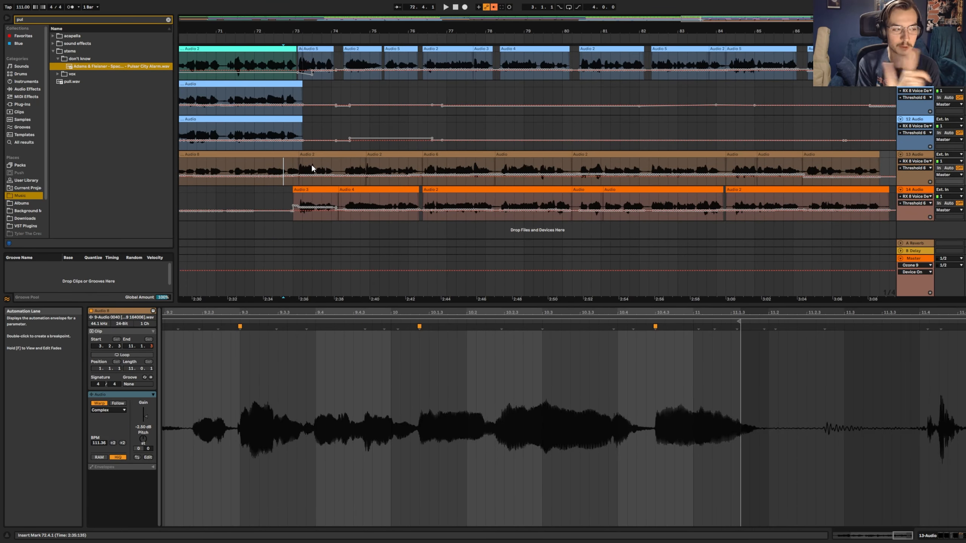
key("space")
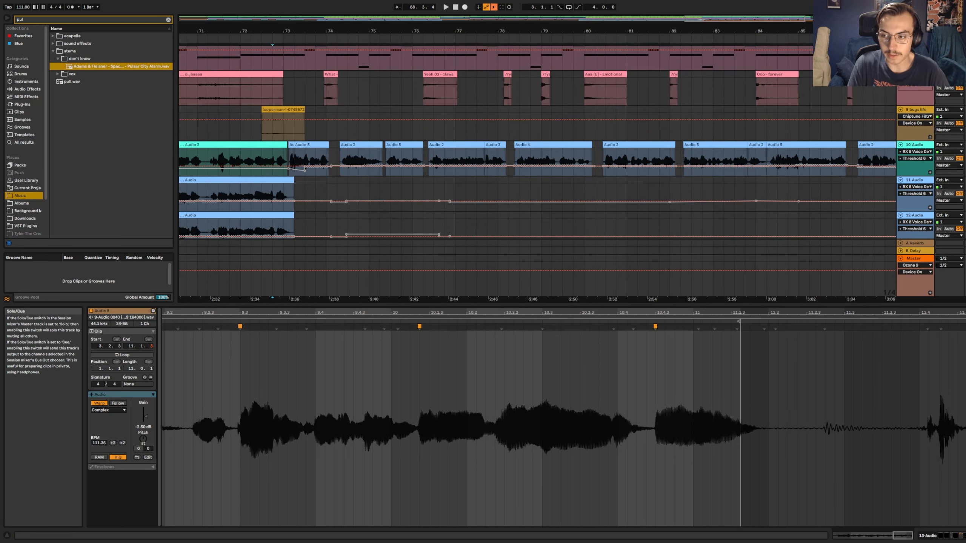
- Play the vocal sample clips on track 8 in the bridge, and the lead-in to the final chorus from 87.1.1
left_click(320, 83)
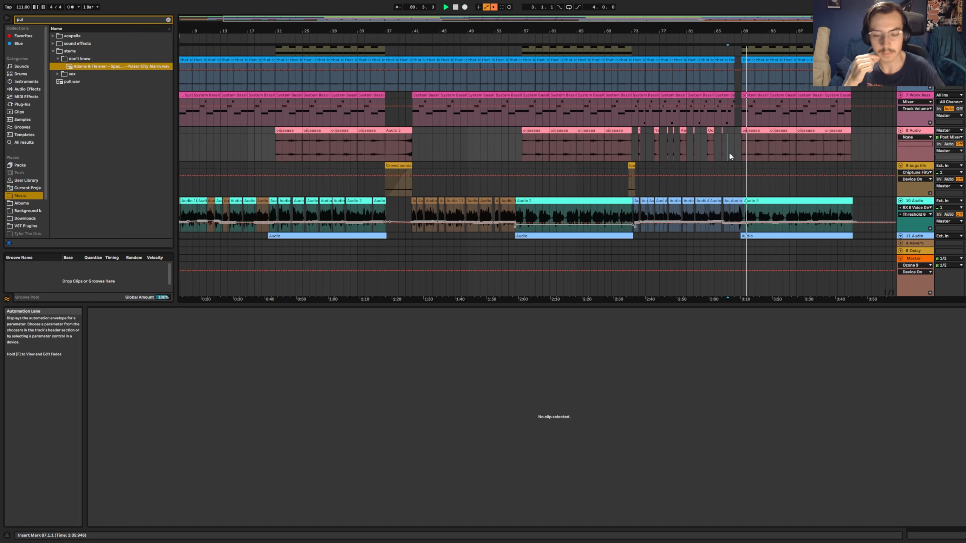
scroll(847, 95, "up", 6)
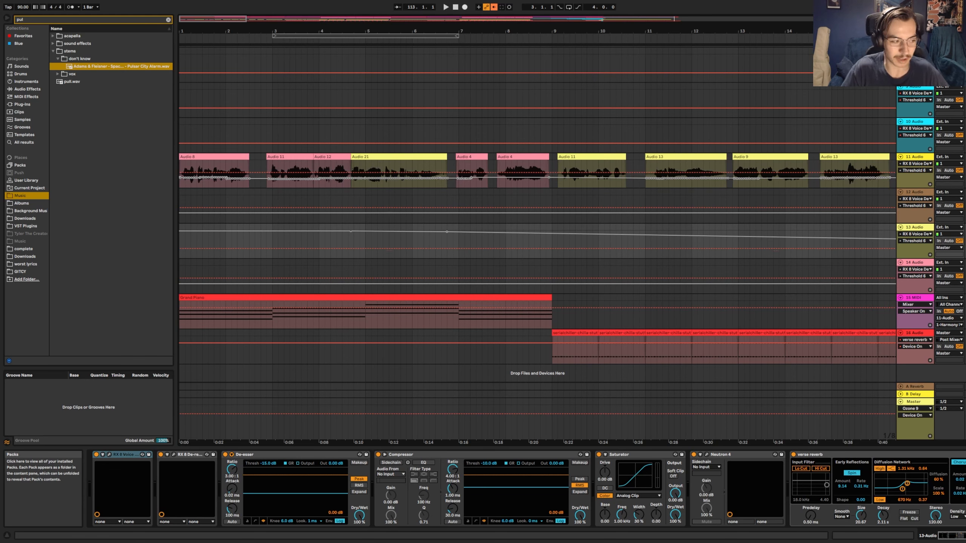
- Play the intro from 1.1.1 with the BBC Symphony device chain on track 4 shown, and review the intro vocals and harmony clips
scroll(533, 228, "up", 6)
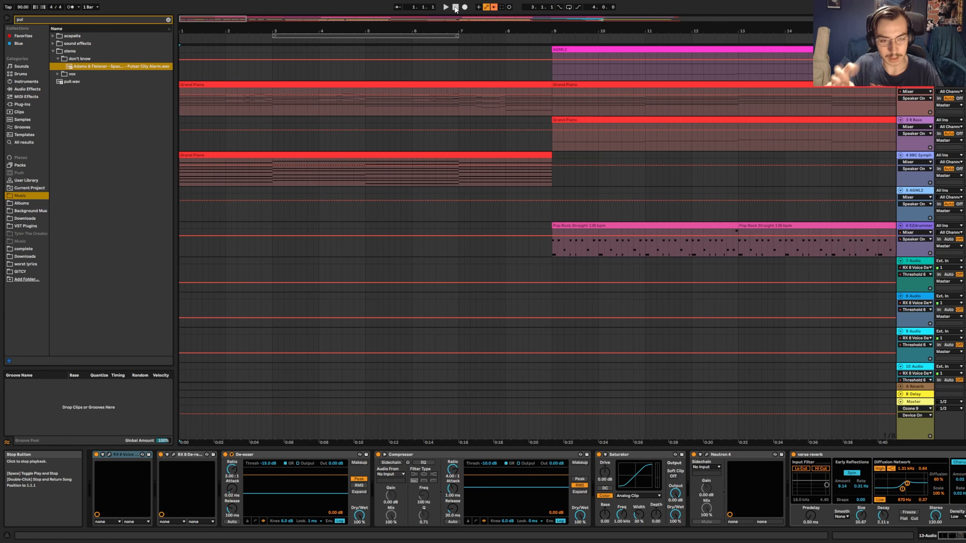
key("space")
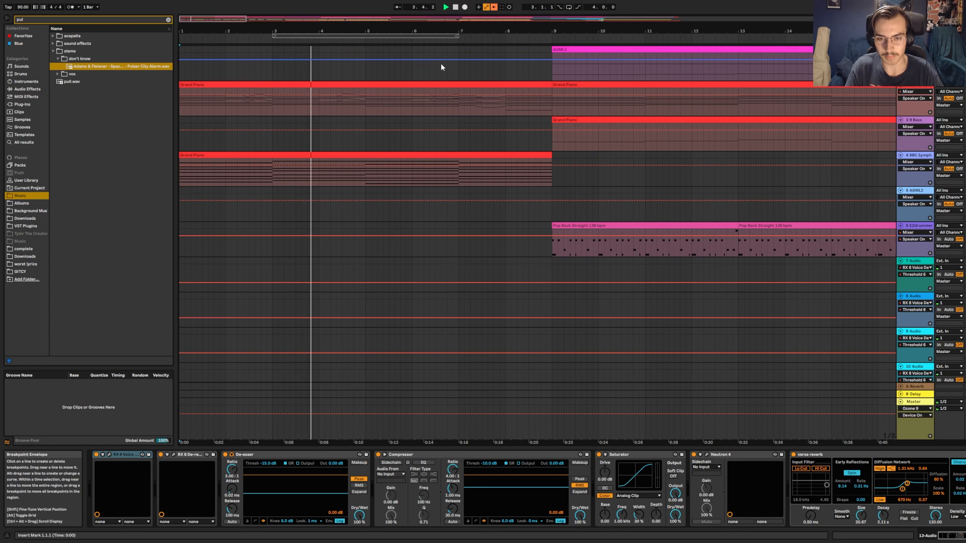
left_click(456, 7)
key("space")
left_click(931, 159)
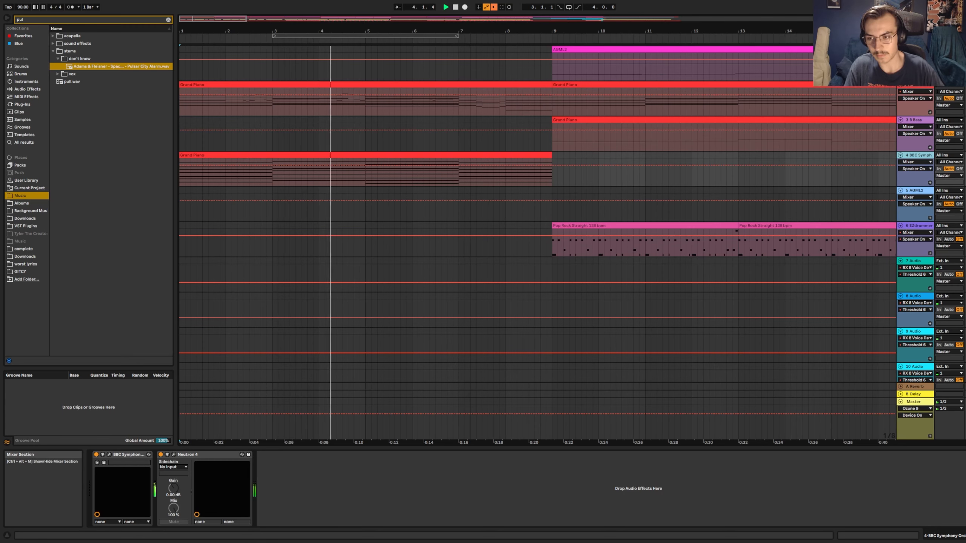
scroll(466, 79, "down", 6)
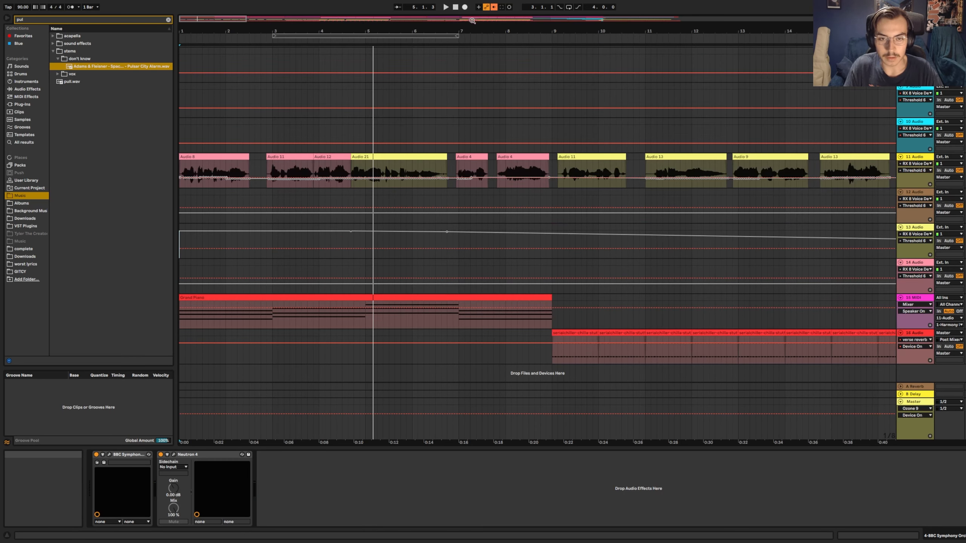
key("space")
key("space")
- Play the verse from 9.1.1 with the AGML2 clip and device chain on track 1 shown
scroll(475, 122, "up", 5)
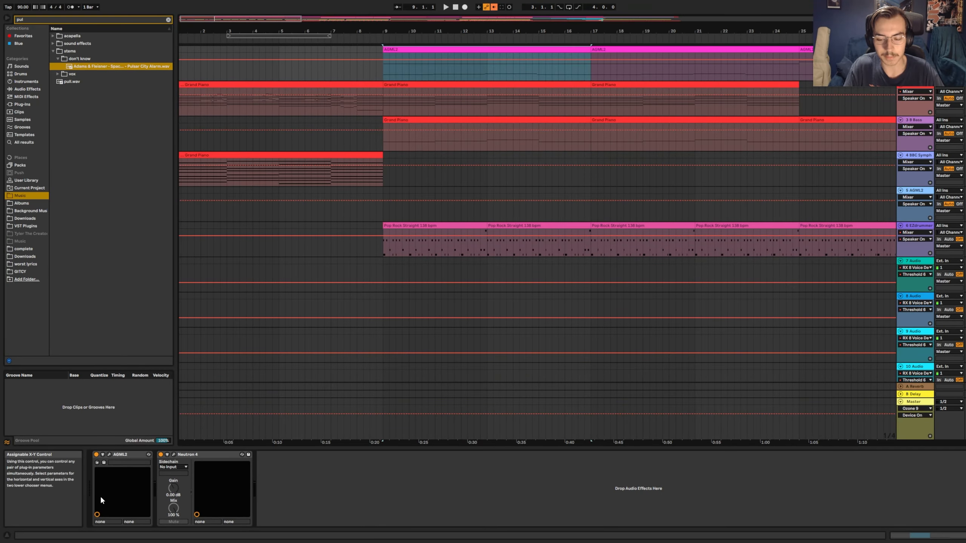
left_click(384, 67)
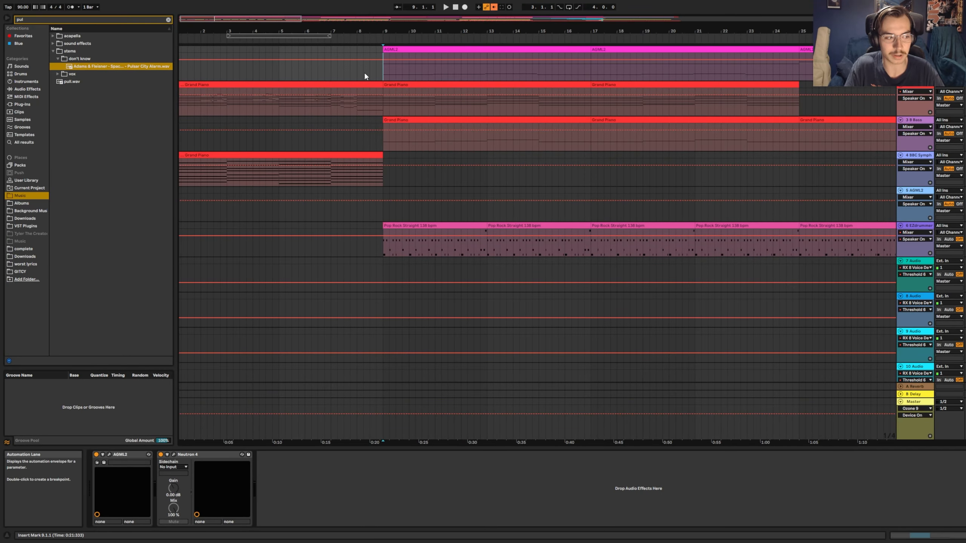
key("space")
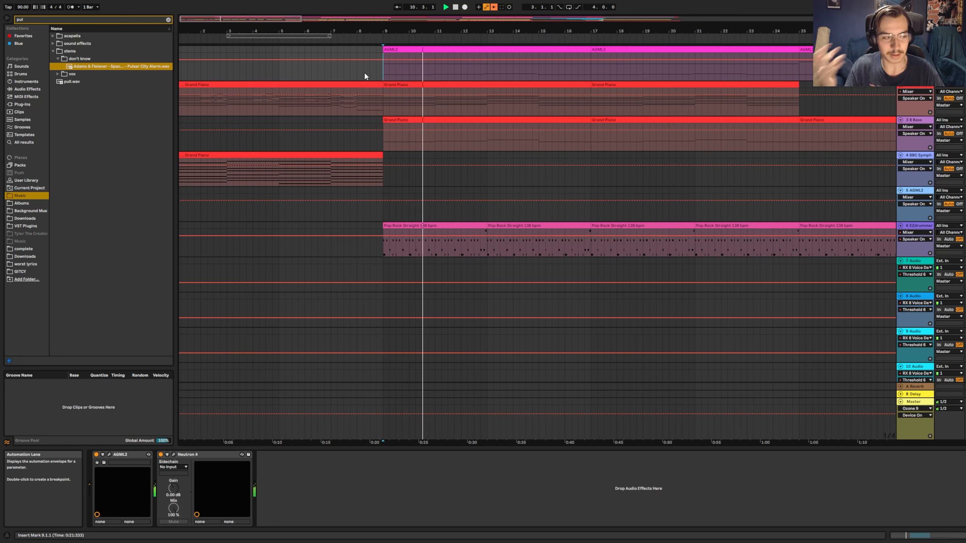
key("space")
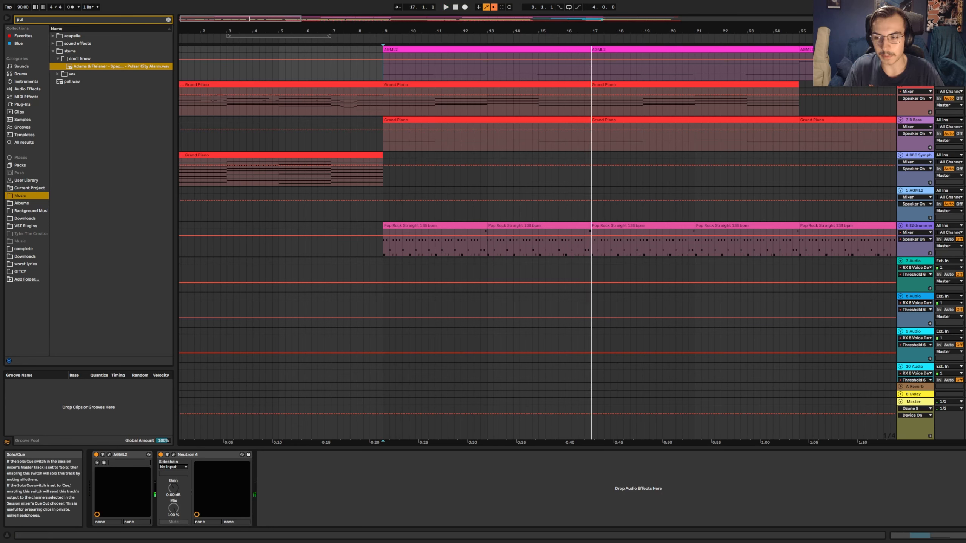
- Play the verse drums from 9.1.1 with the first Pop Rock Straight clip on the EZdrummer track selected
left_click(409, 249)
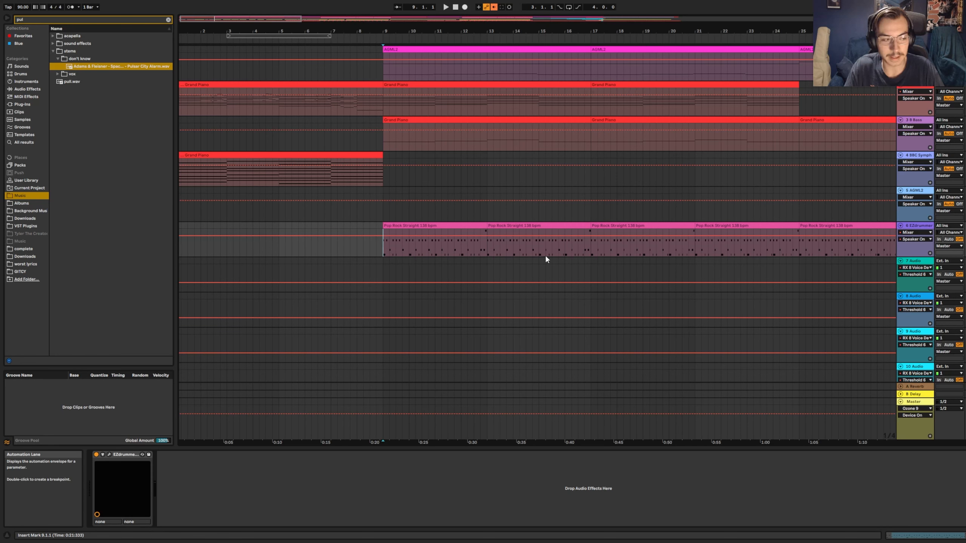
left_click(418, 249)
key("space")
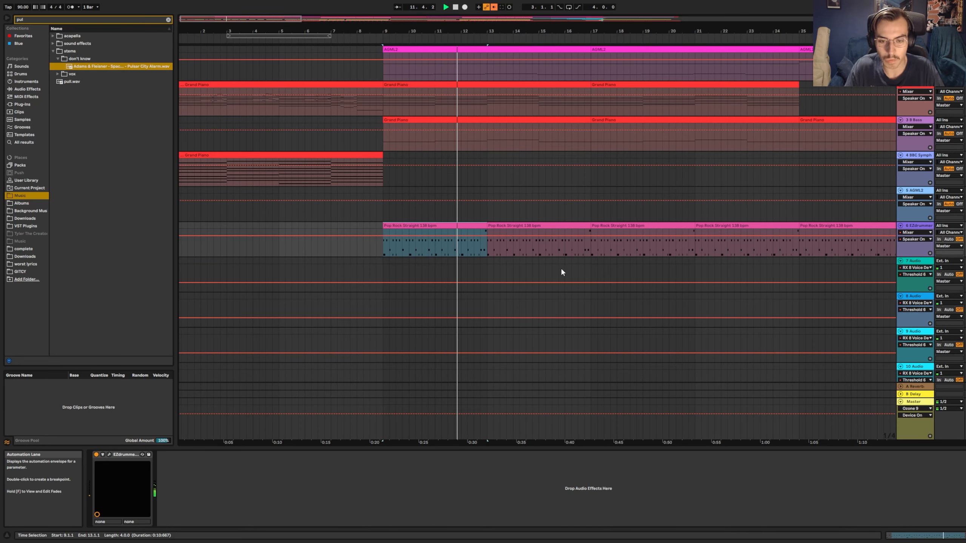
scroll(560, 270, "down", 3)
scroll(561, 271, "down", 6)
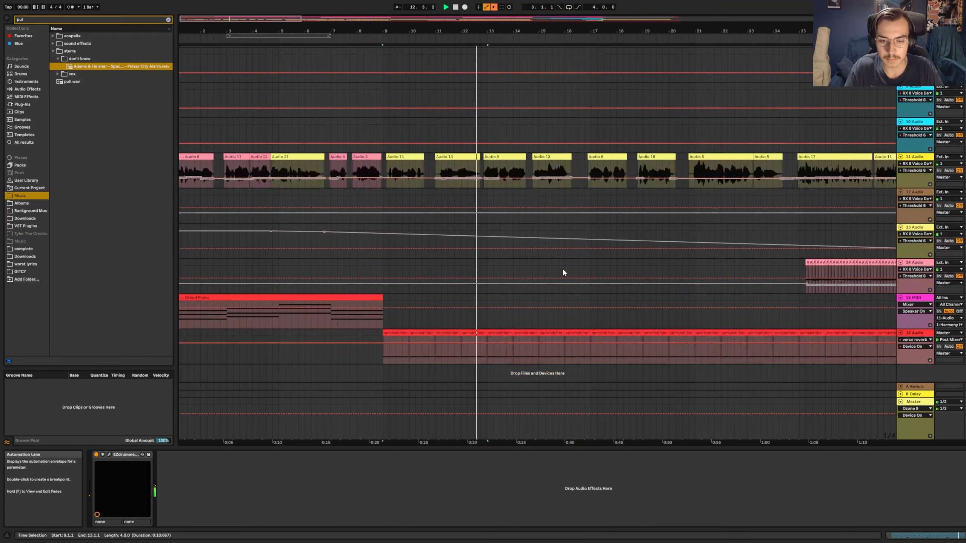
key("space")
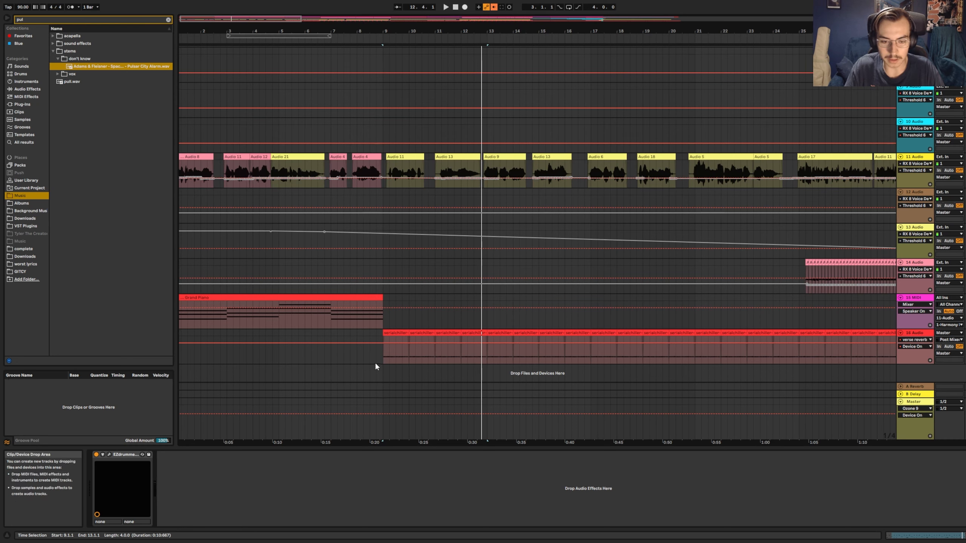
- Play the verse from 9.1.1 with track 16's effect chain shown, and again with track 11's vocal effect chain shown
left_click(384, 352)
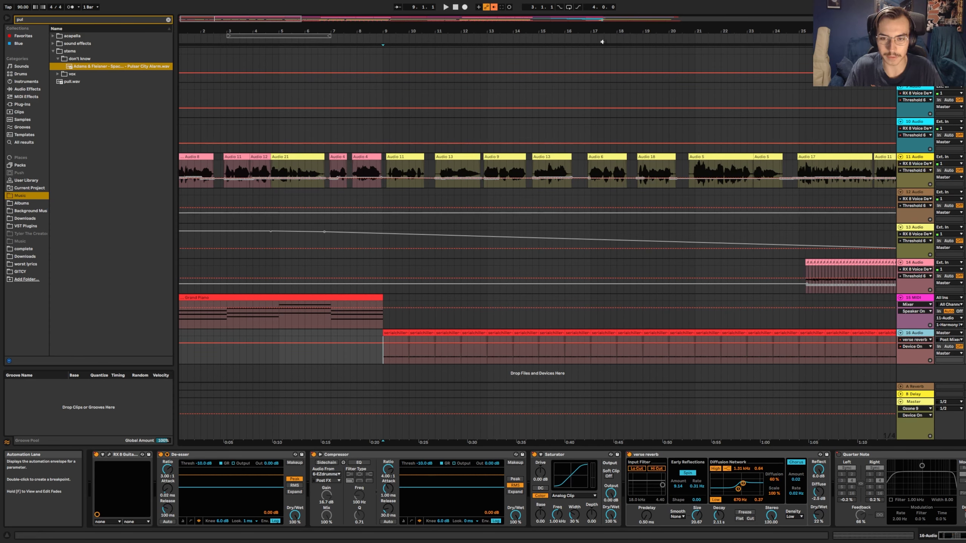
left_click_drag(606, 34, 628, 14)
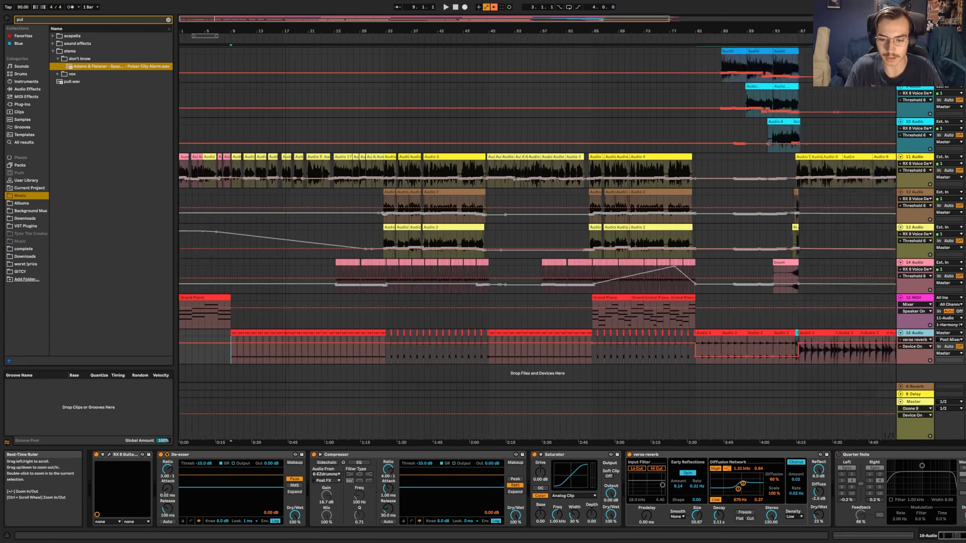
left_click_drag(286, 23, 302, 37)
key("space")
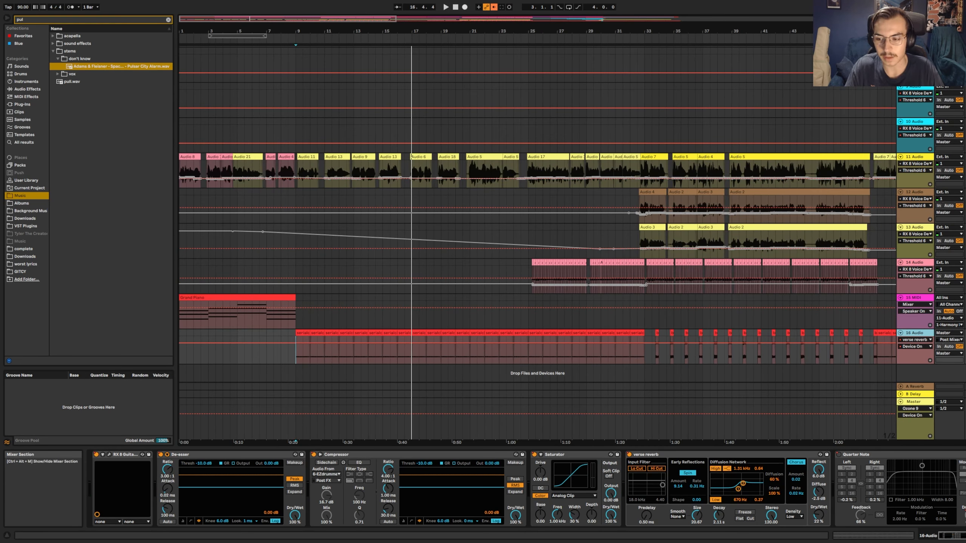
key("space")
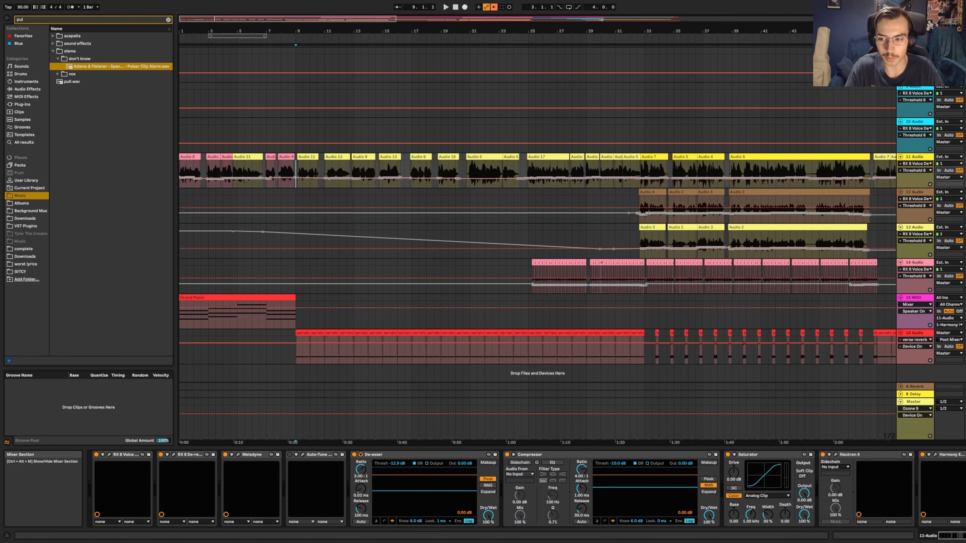
key("space")
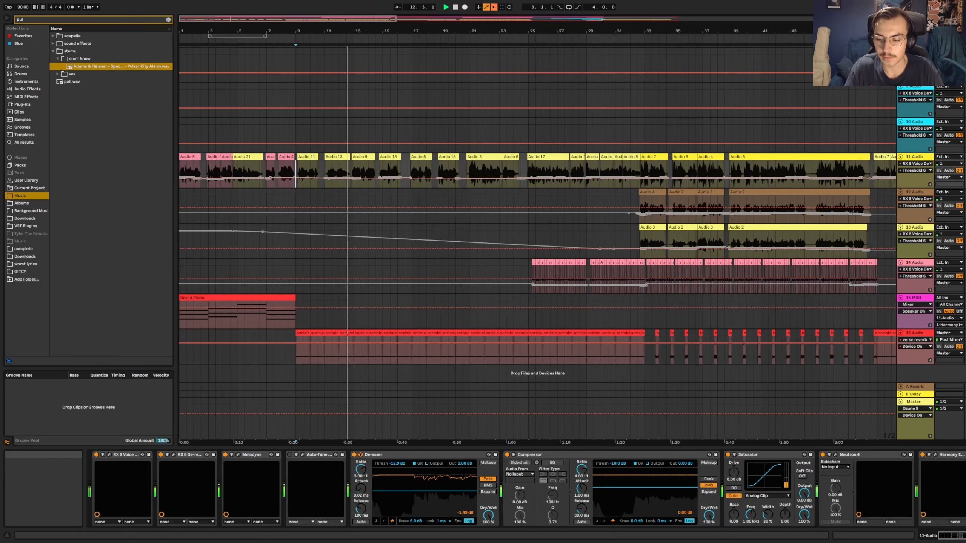
- Play the section from 25.1.1 where the piano drops out, with the Grand Piano devices on track 2 shown
scroll(533, 112, "up", 10)
left_click(532, 112)
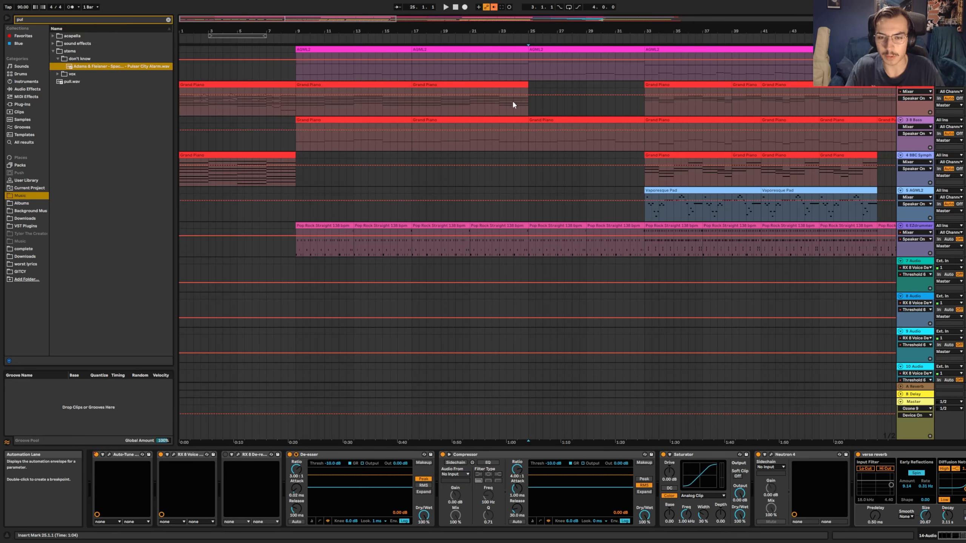
left_click(530, 107)
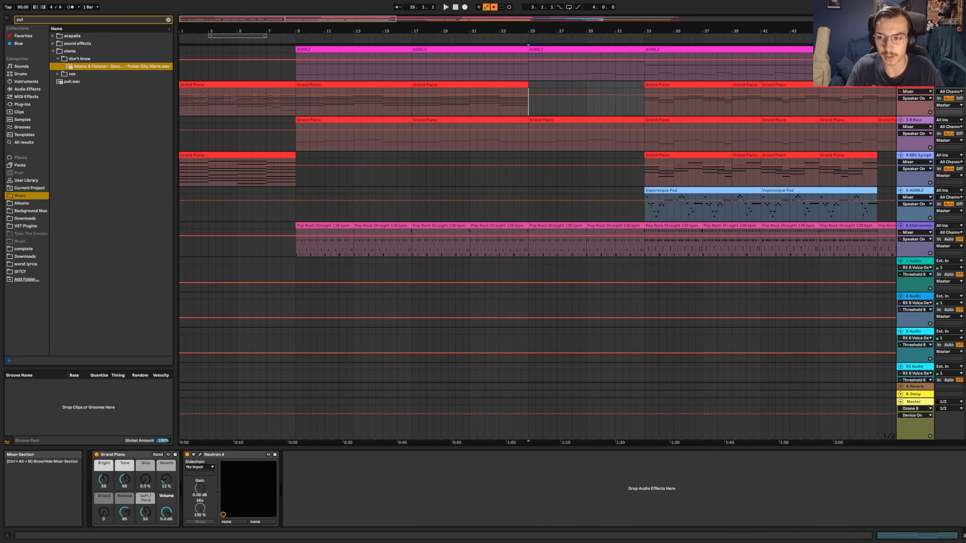
scroll(700, 254, "down", 10)
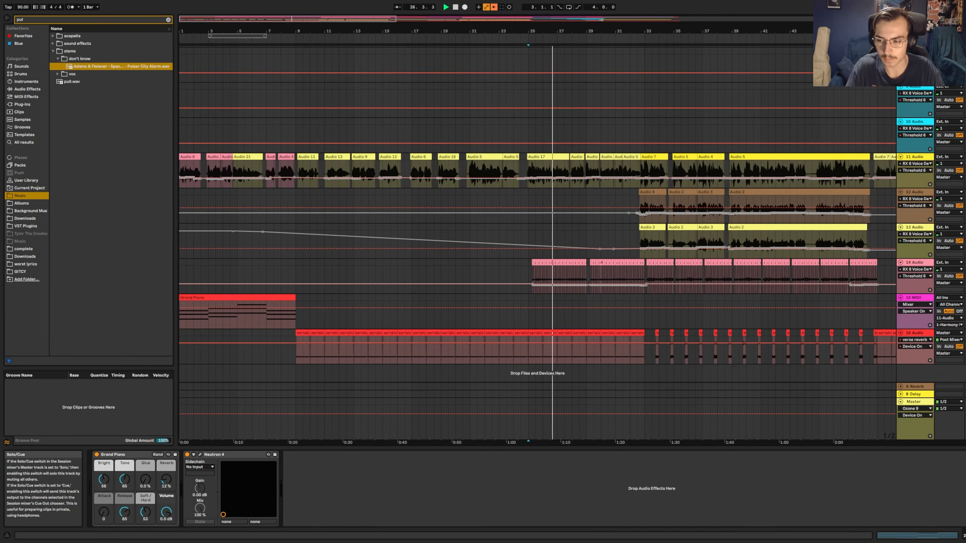
key("space")
- Play the section from 25.1.1 with the repeated vocal clips and effect chain on track 14 shown
left_click(528, 272)
key("space")
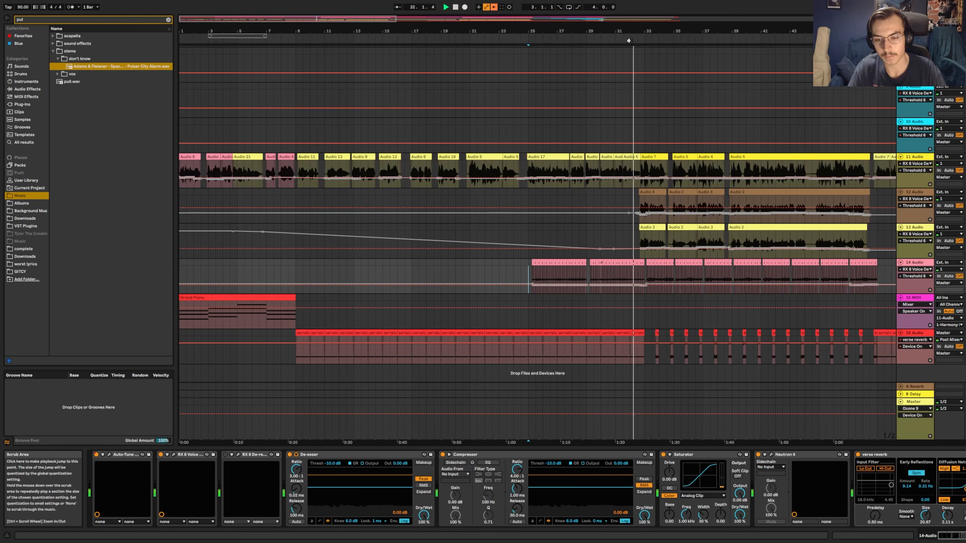
key("space")
- Play the build into the chorus from 25.1.1 with the instrument tracks of the whole arrangement in view
left_click_drag(629, 33, 628, 43)
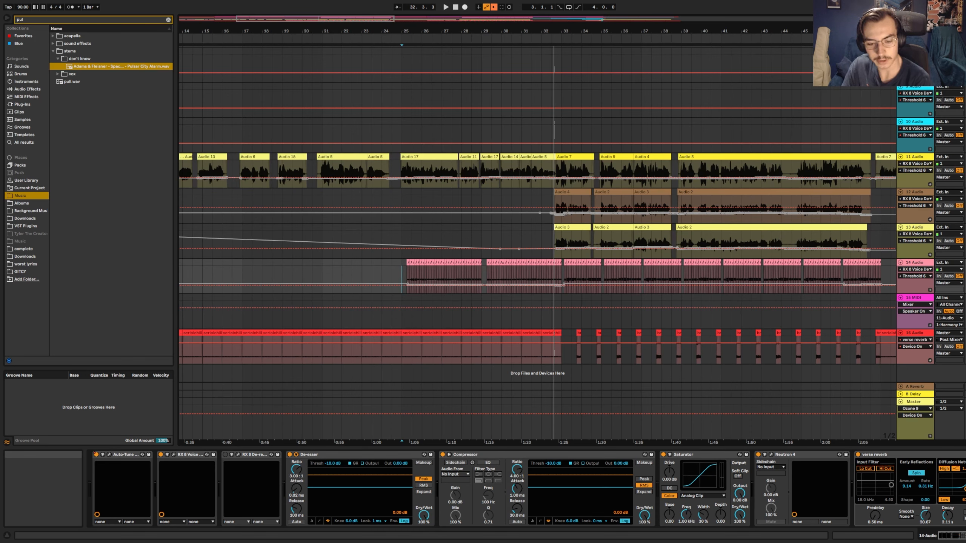
scroll(658, 172, "up", 6)
left_click_drag(660, 31, 382, 13)
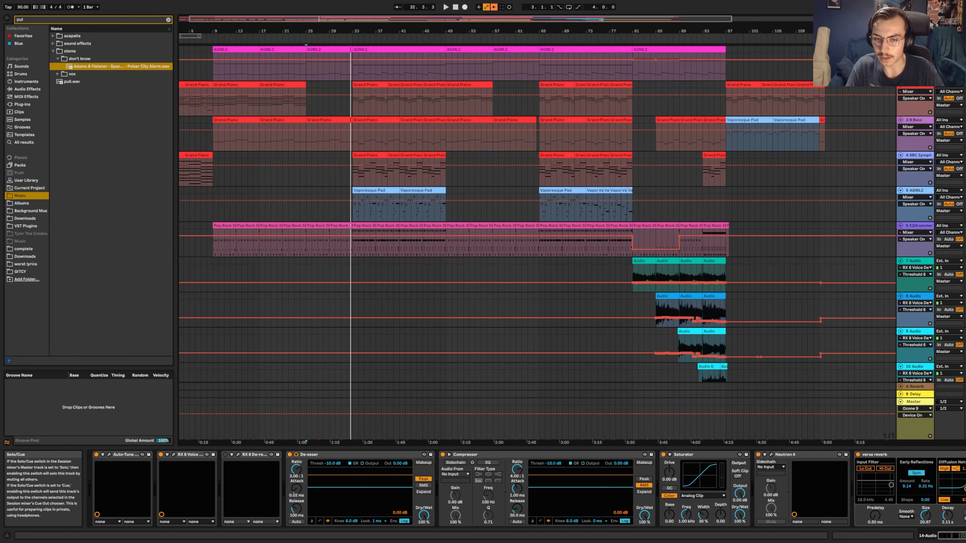
key("space")
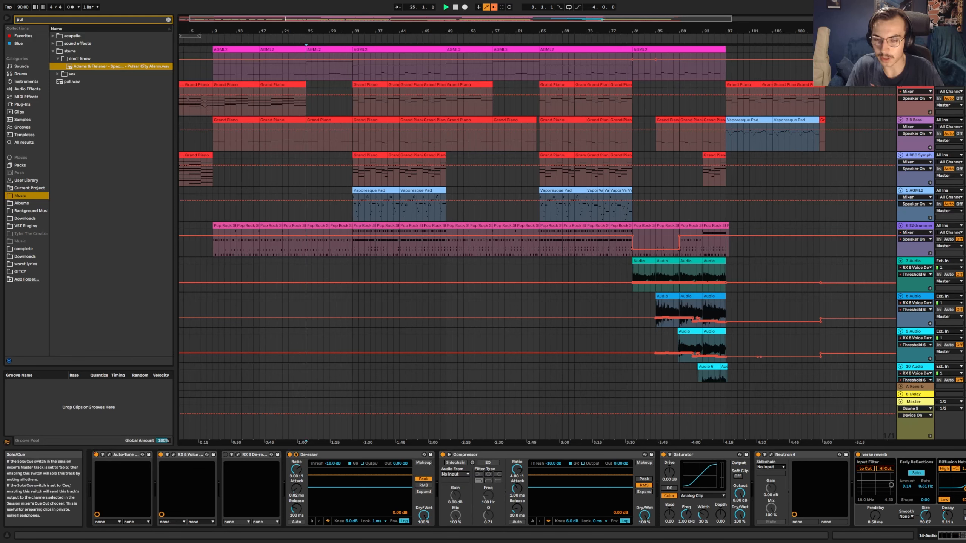
- Review the chorus's BBC Symphony devices on track 4 and play the Vaporesque Pad clips on track 5 from 33.1.1
left_click(375, 177)
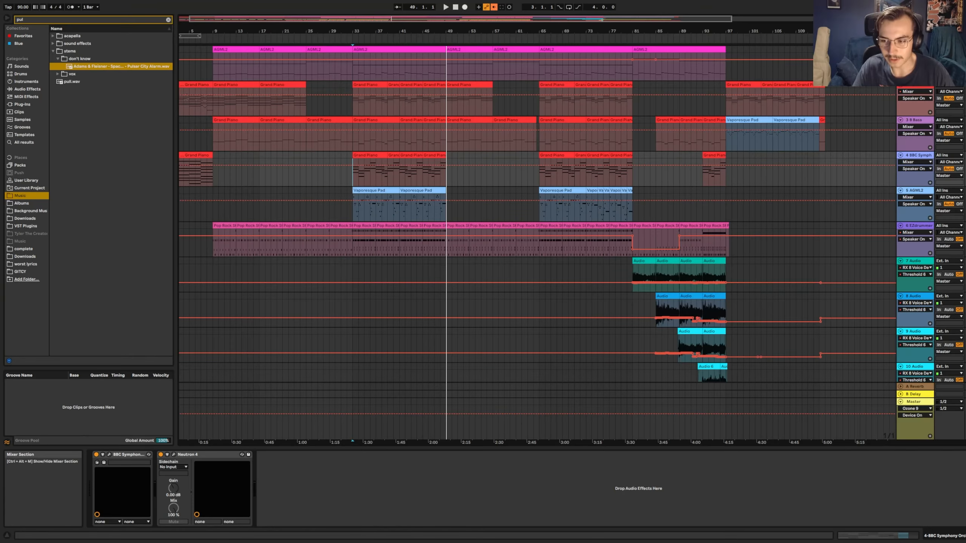
left_click(347, 211)
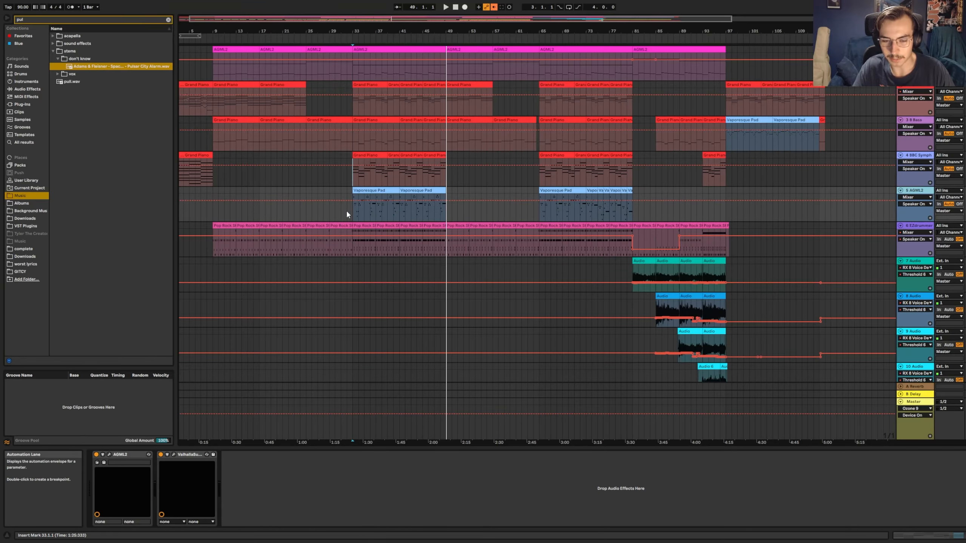
key("space")
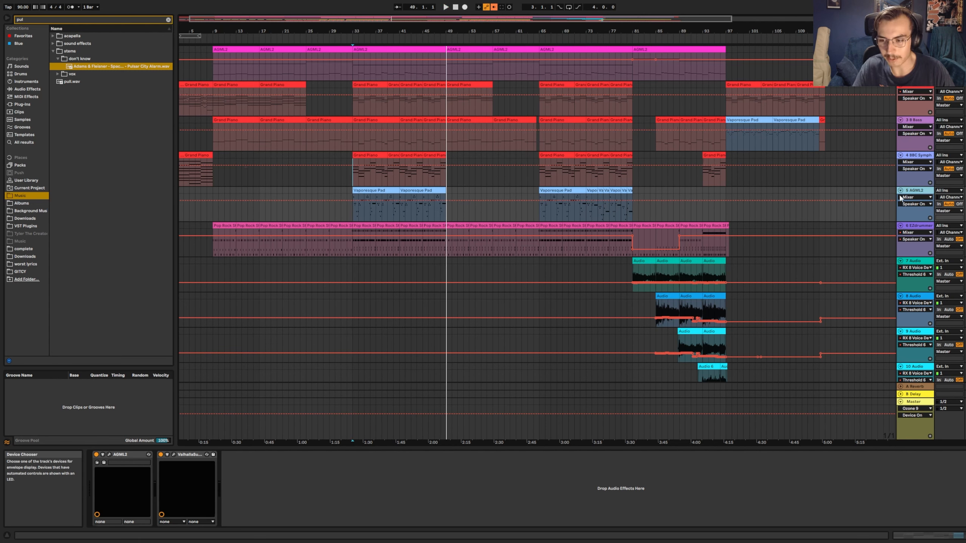
key("space")
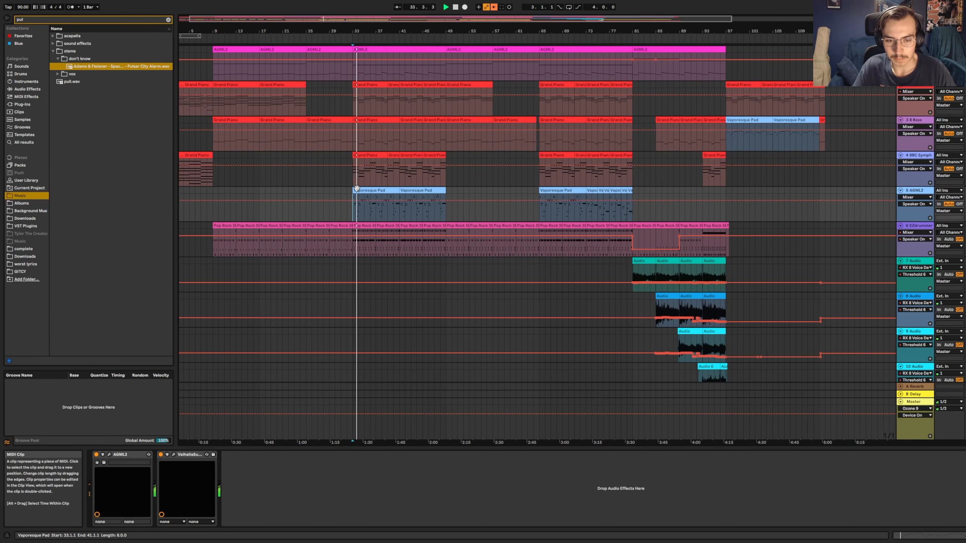
- Play the chorus drums from 33.1.1 with the EZdrummer device on track 6 shown
scroll(323, 375, "down", 4)
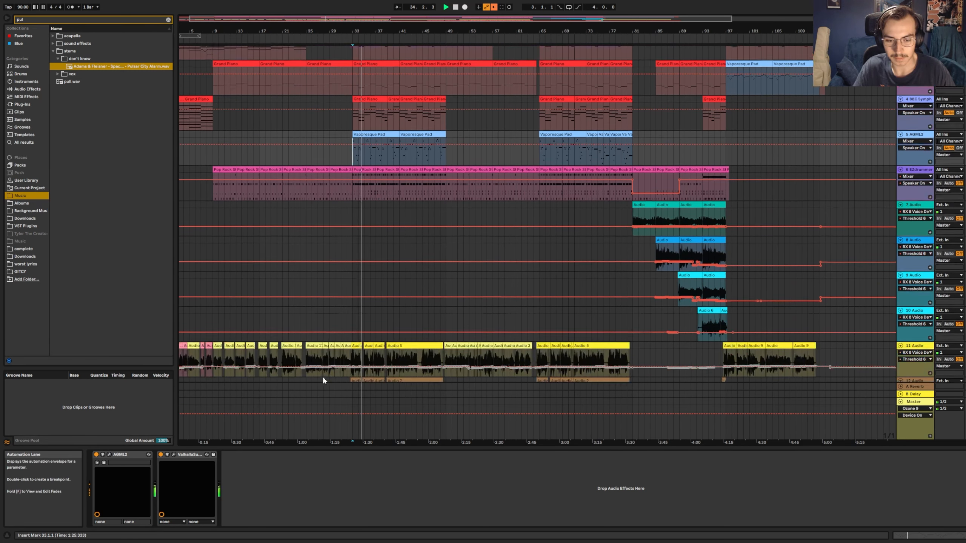
scroll(390, 193, "up", 3)
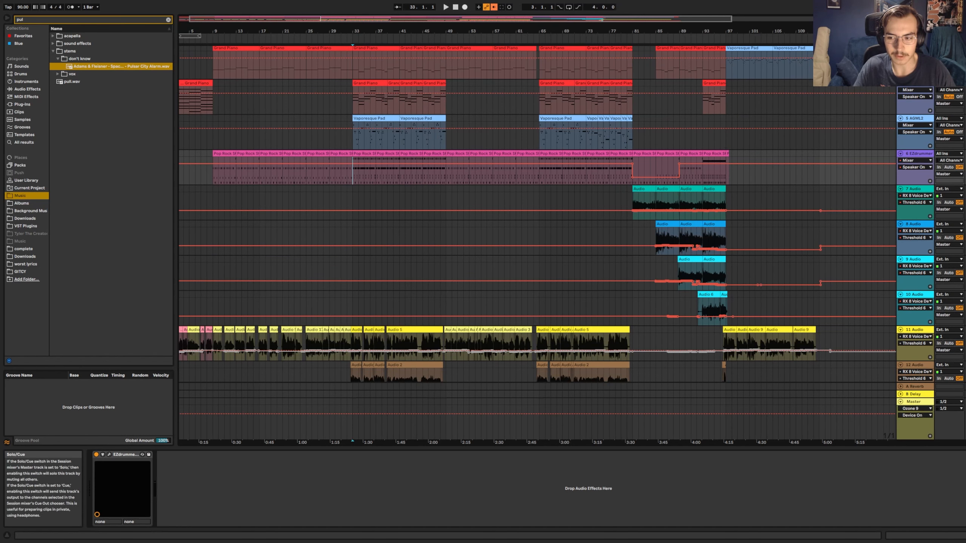
key("space")
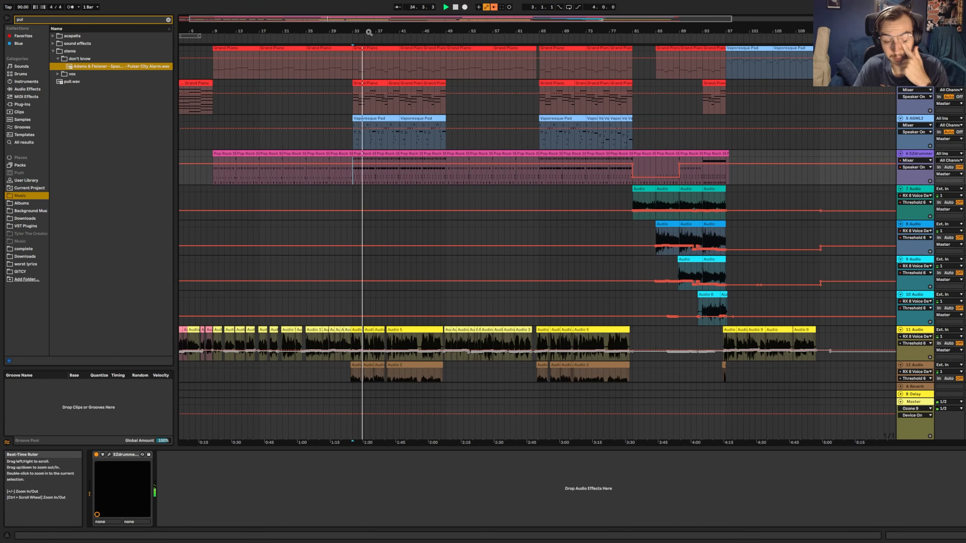
scroll(532, 243, "down", 5)
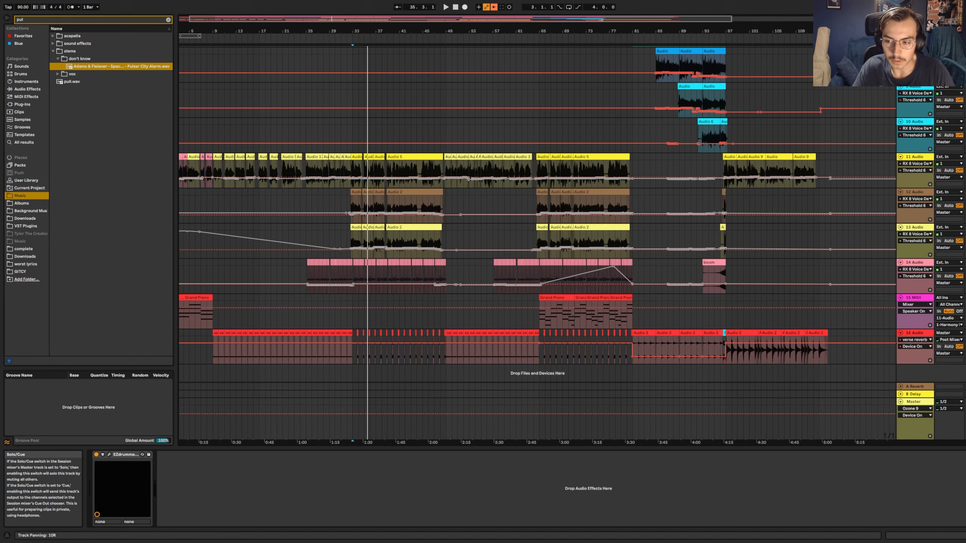
- Play the layered chorus vocals from 32.3.3 with track 11's effect chain shown, and review the second half of the chorus from 41.1.1
left_click(351, 165)
scroll(354, 166, "up", 6)
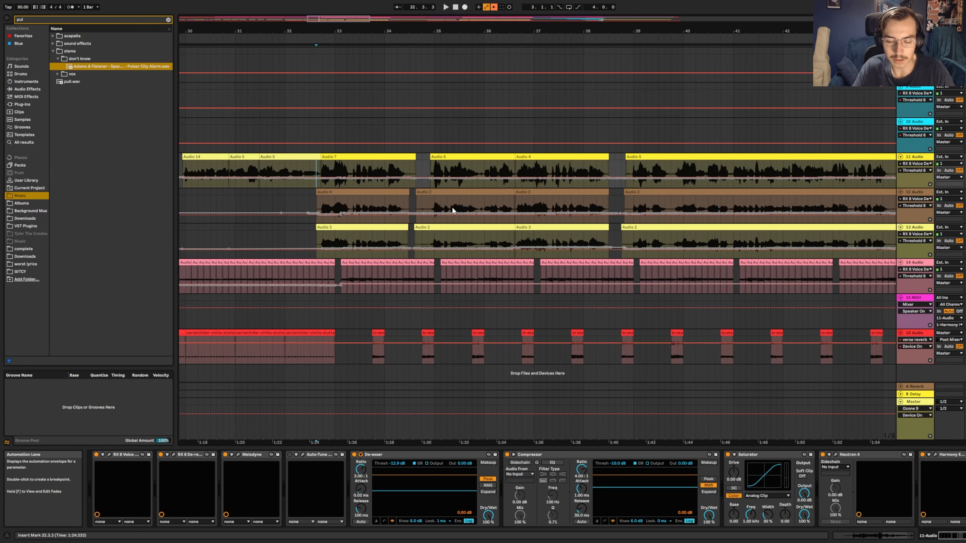
key("space")
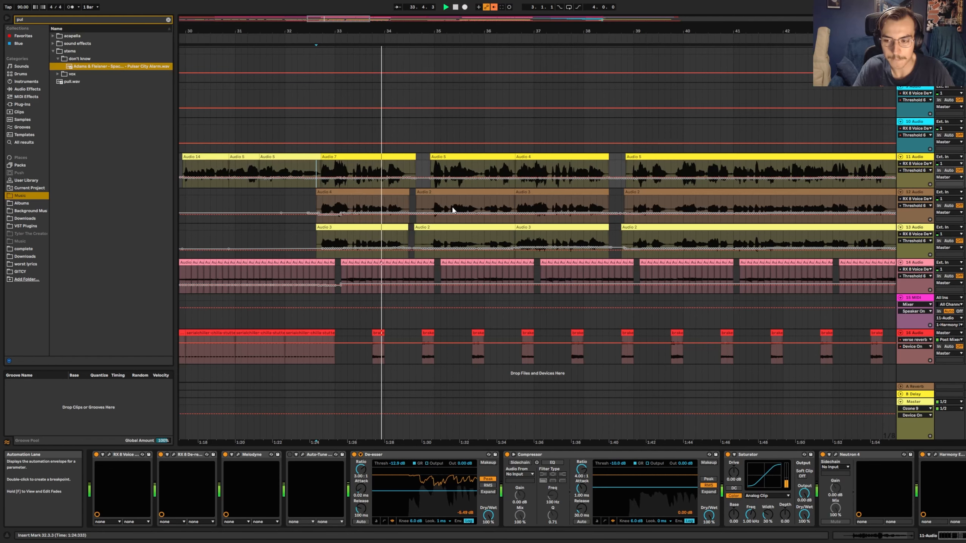
mouse_move(564, 32)
left_mouse_down()
mouse_move(352, 26)
mouse_move(340, 15)
mouse_move(349, 15)
left_mouse_up()
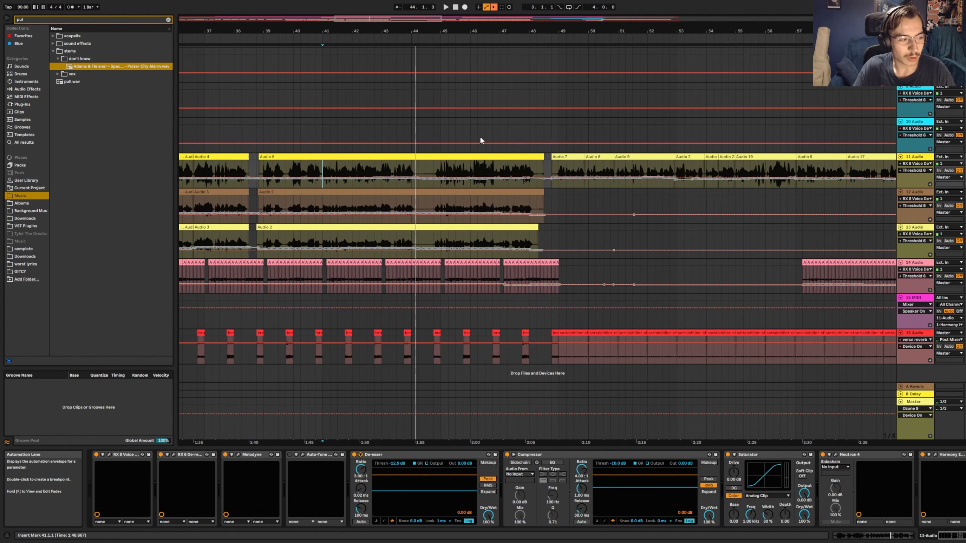
- Play the chorus vocals on track 11 from 46.1.1 and the short chorus clips on track 16 from 33.1.1 with its effect chain shown
left_click(473, 167)
key("space")
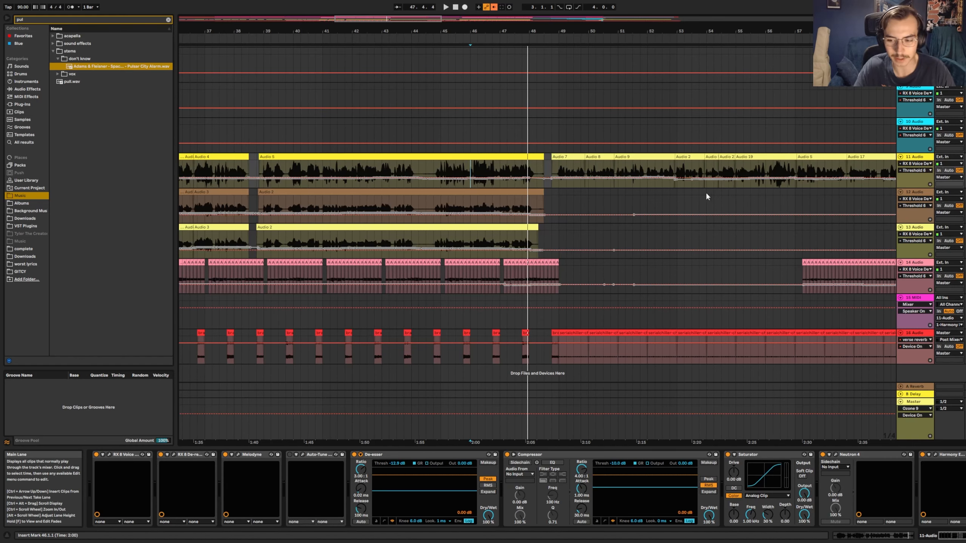
left_click_drag(380, 18, 336, 9)
left_click(419, 356)
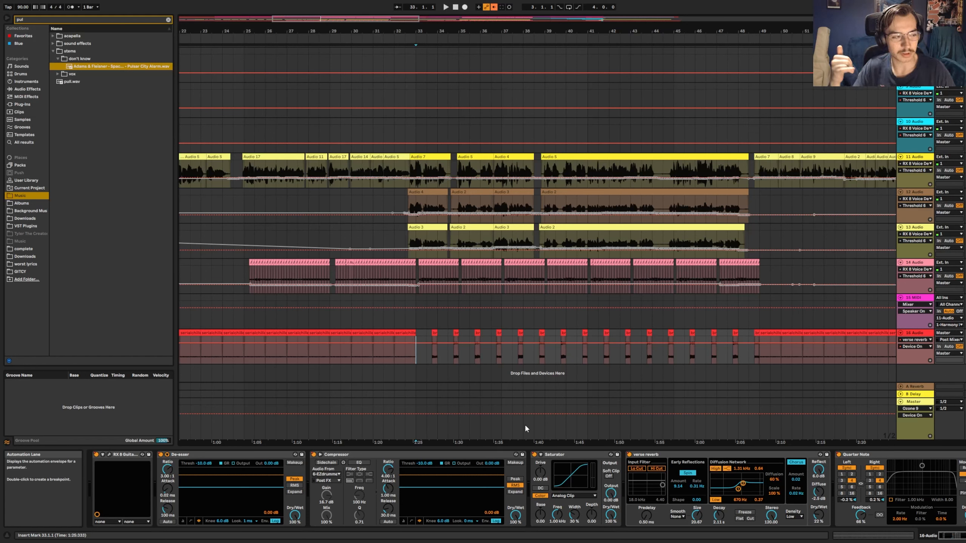
key("space")
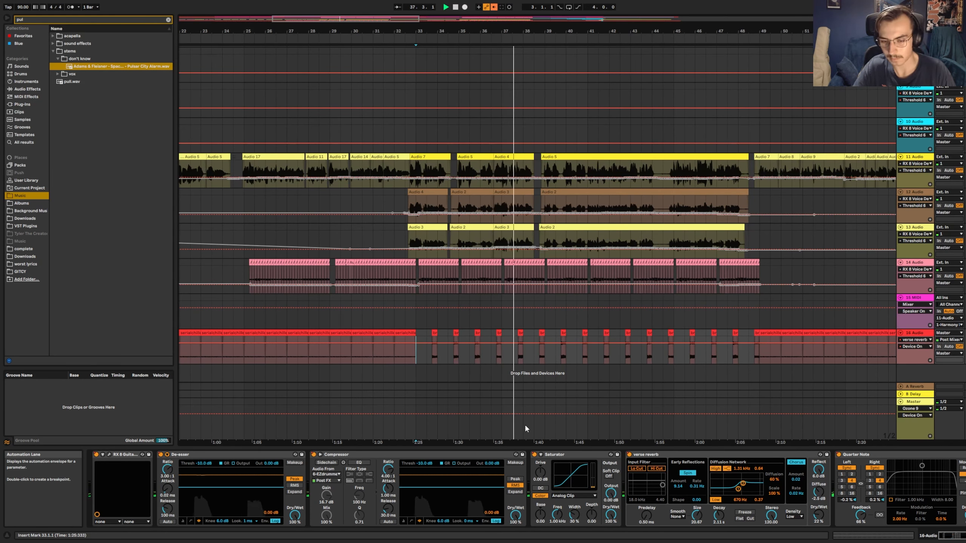
key("space")
- Play the end of the second verse's vocals on track 11 from 60.4.1
left_click_drag(471, 19, 508, 13)
scroll(414, 211, "up", 3)
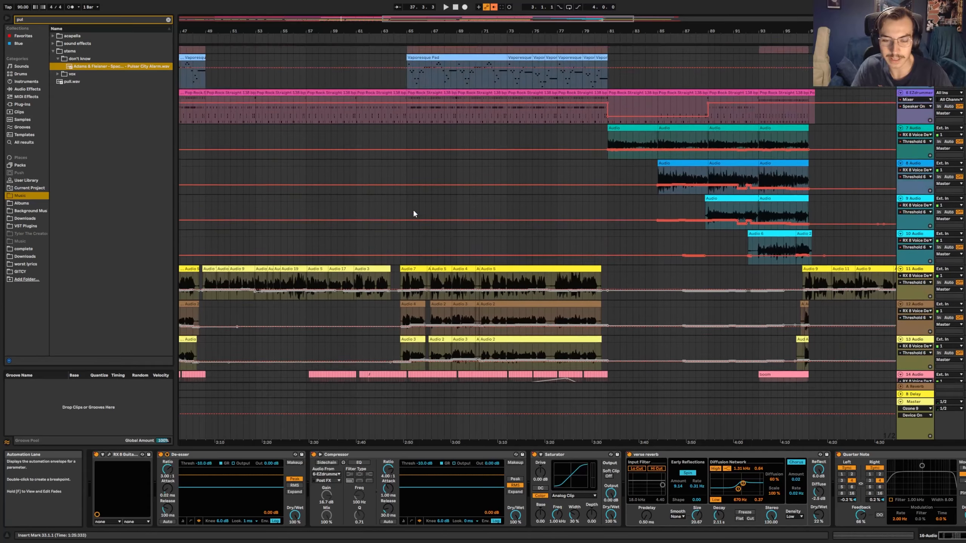
scroll(413, 212, "down", 3)
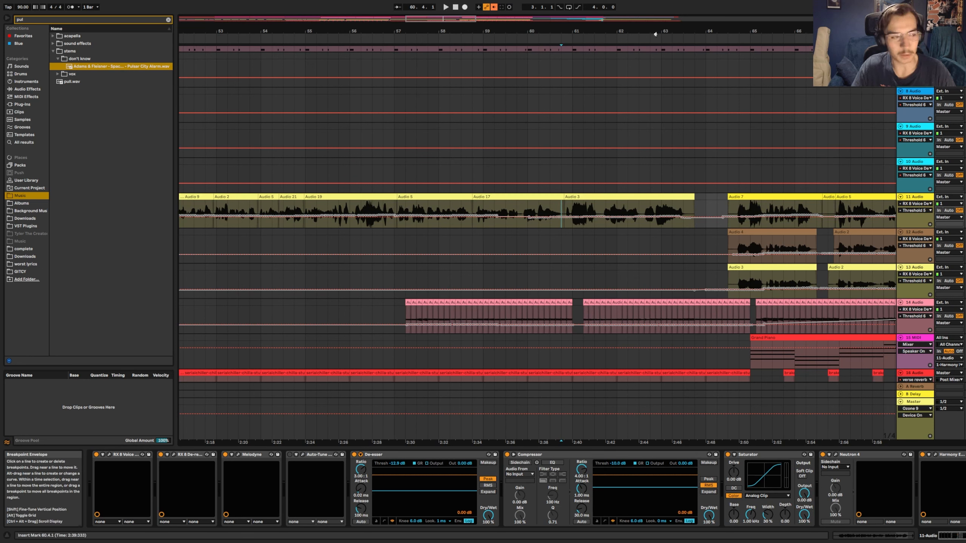
key("space")
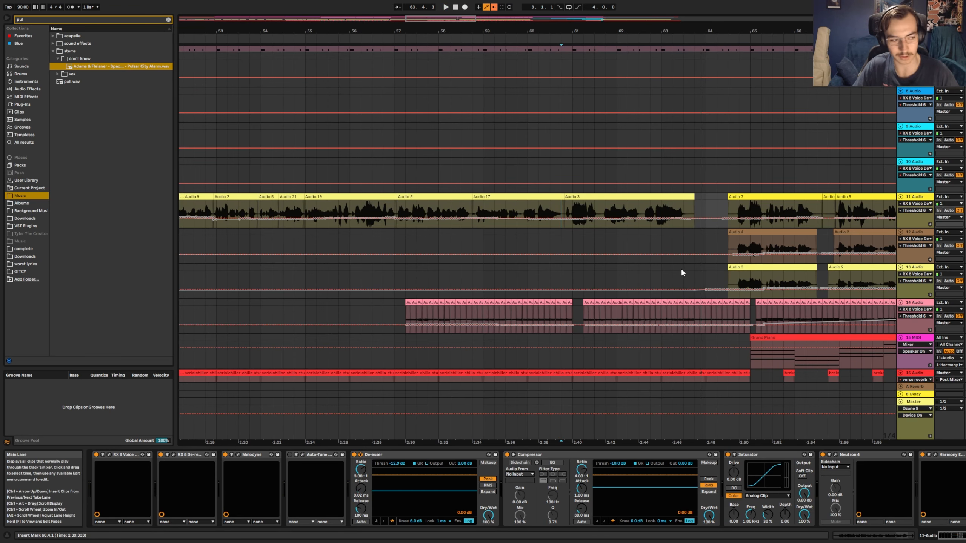
- Play the second chorus from 64.3.1 with the layered vocals on tracks 11 to 13 in view
scroll(681, 267, "down", 5)
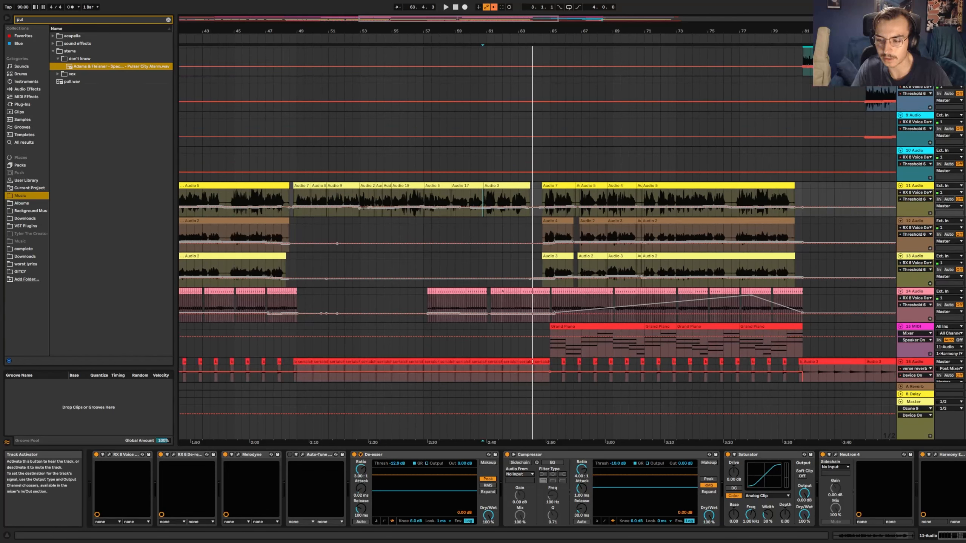
left_click(542, 193)
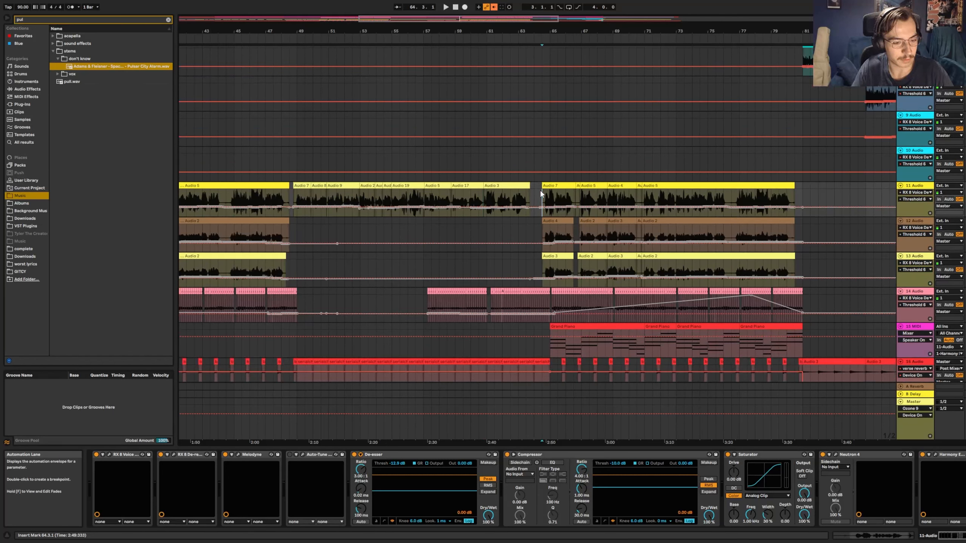
key("space")
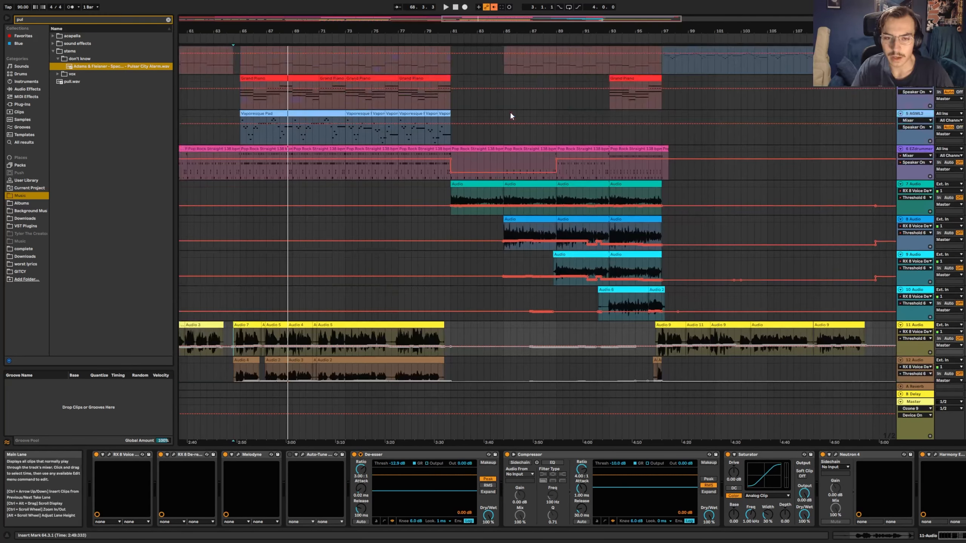
- Play the AGML2 clip of the section after the second chorus from 81.1.1 with its AGML2 and Neutron 4 devices shown
scroll(510, 111, "up", 2)
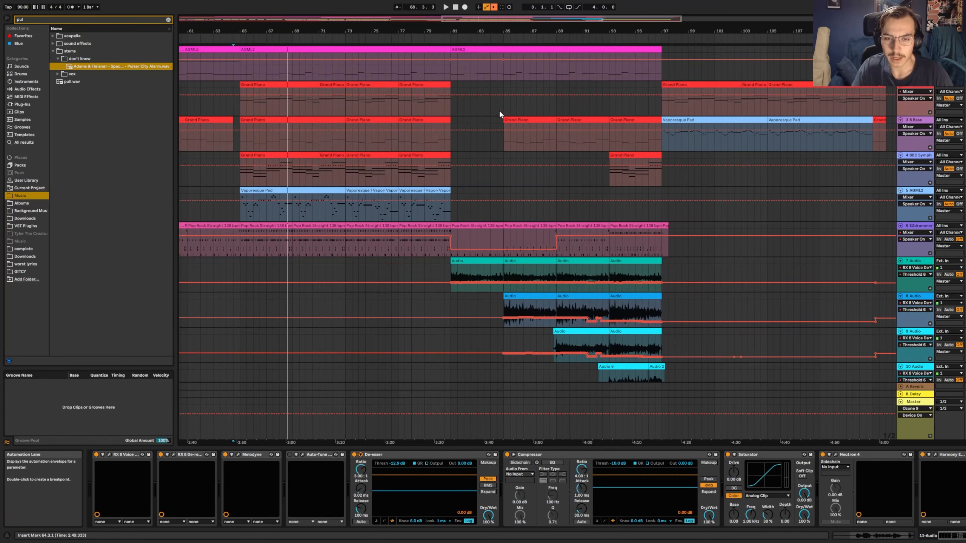
left_click(452, 73)
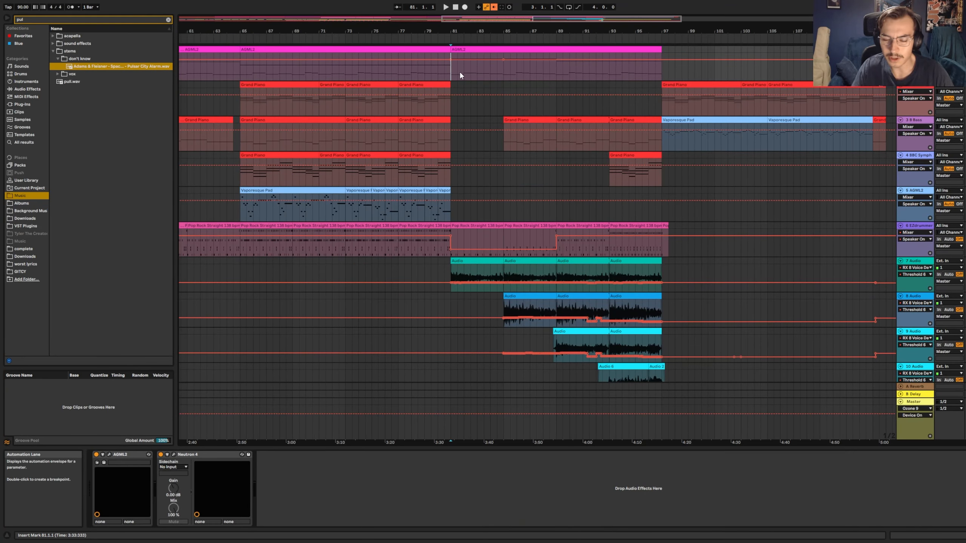
key("space")
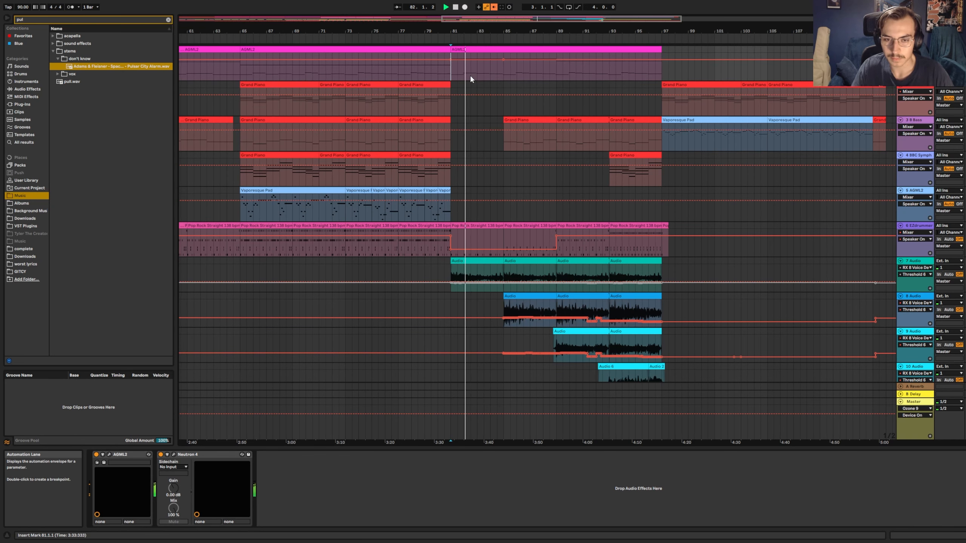
- Play the EZdrummer drums on track 6 from 81.1.1 and again from 85.1.1
scroll(470, 76, "down", 5)
scroll(470, 78, "down", 3)
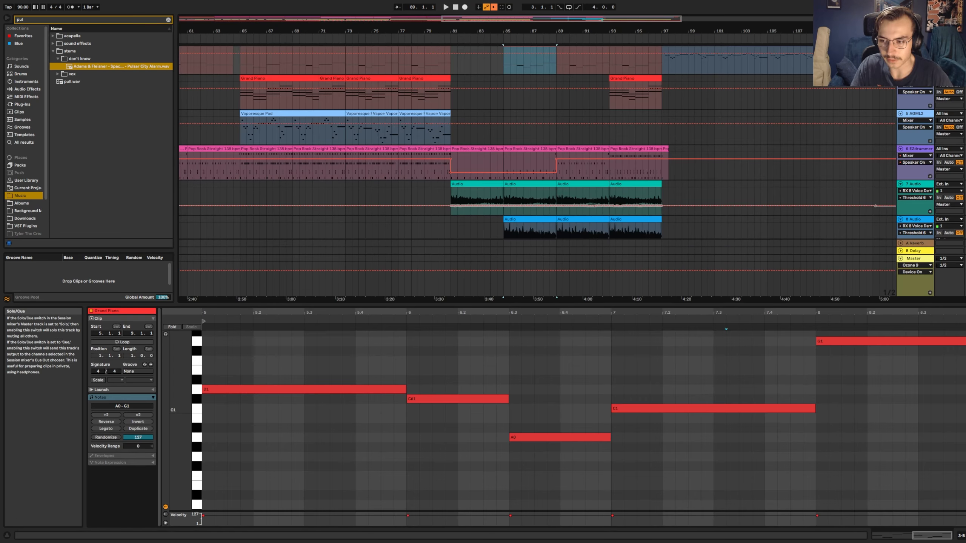
left_click(453, 152)
key("space")
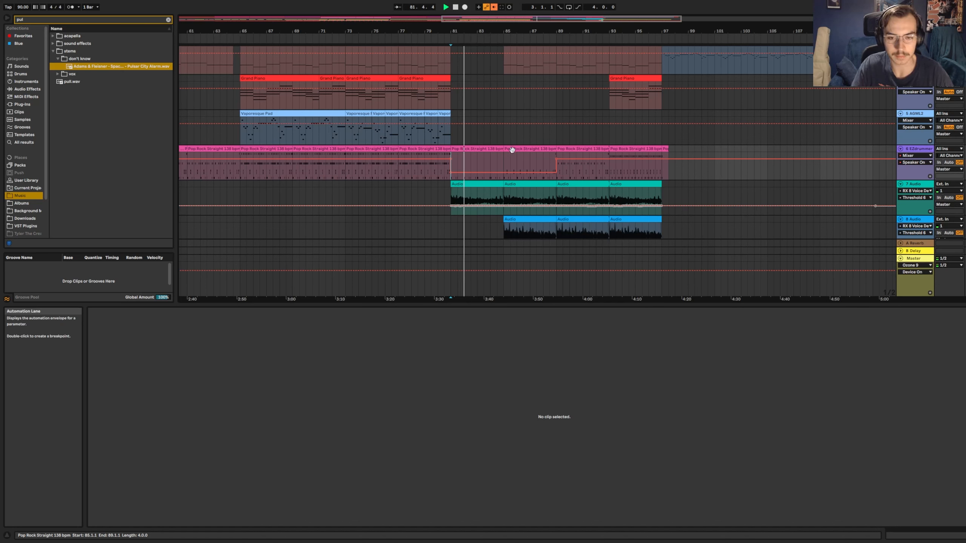
key("space")
left_click(502, 162)
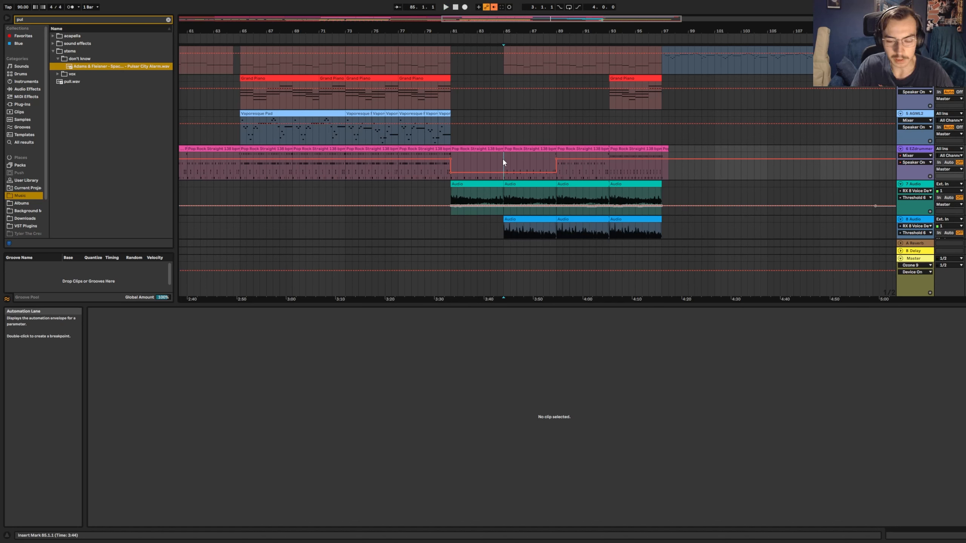
key("space")
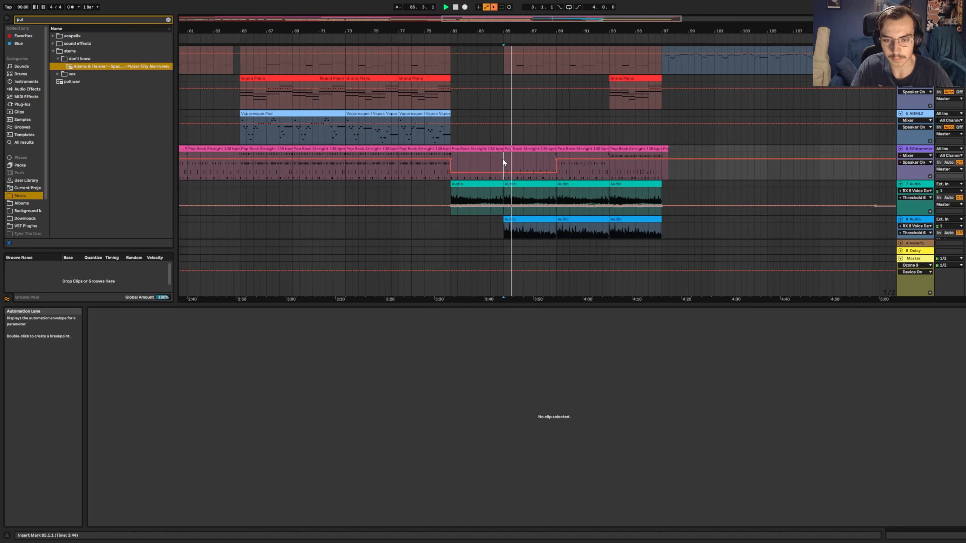
key("space")
- Play the drums' build-up on track 6 from 89.1.1 and from 93.1.1
left_click(555, 133)
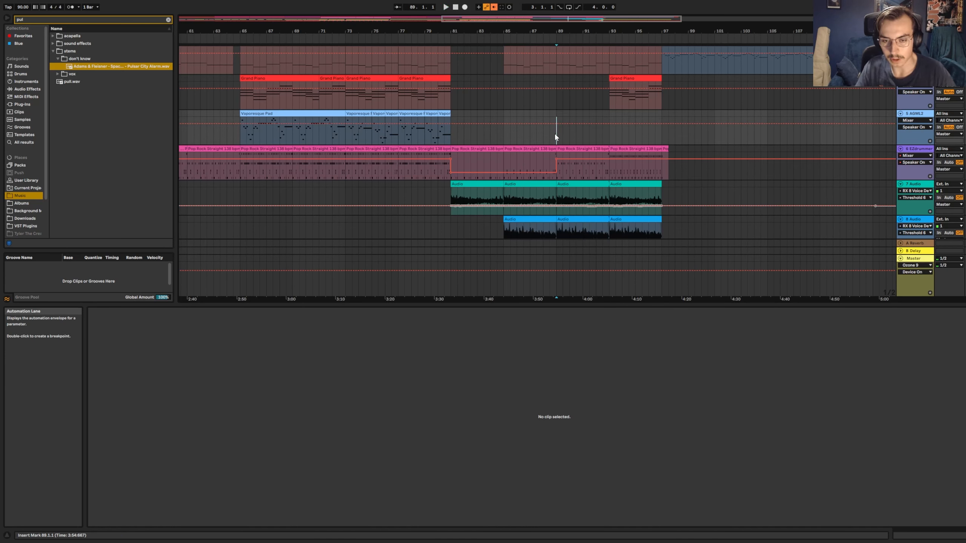
key("space")
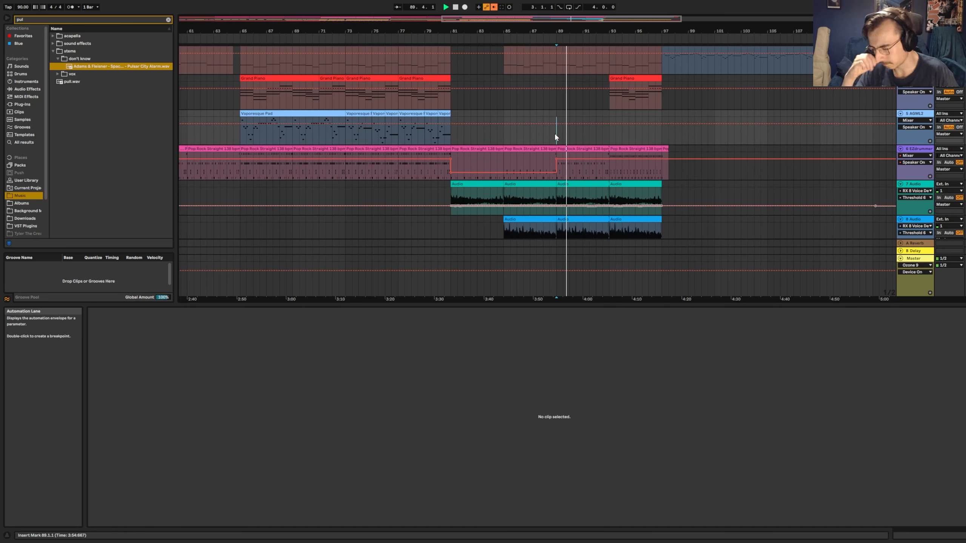
key("space")
left_click(610, 137)
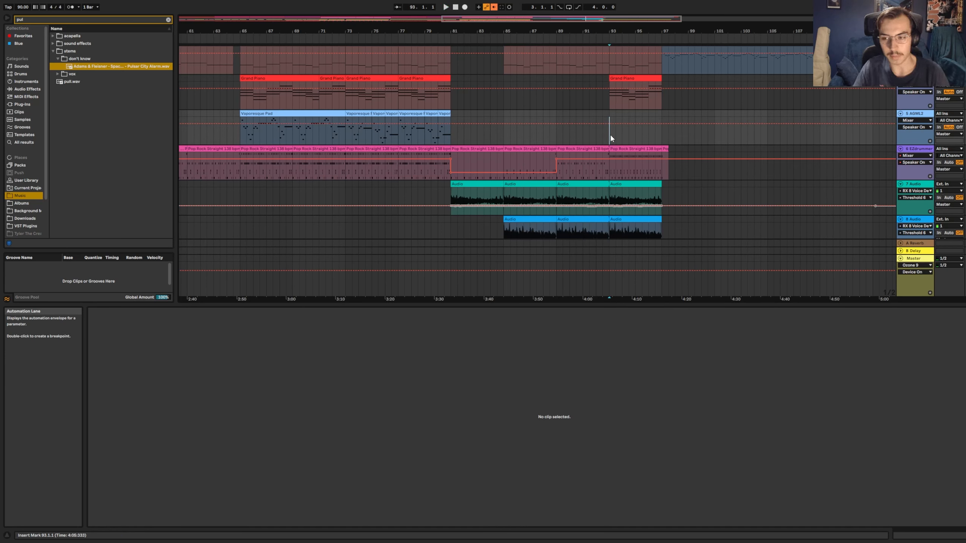
key("space")
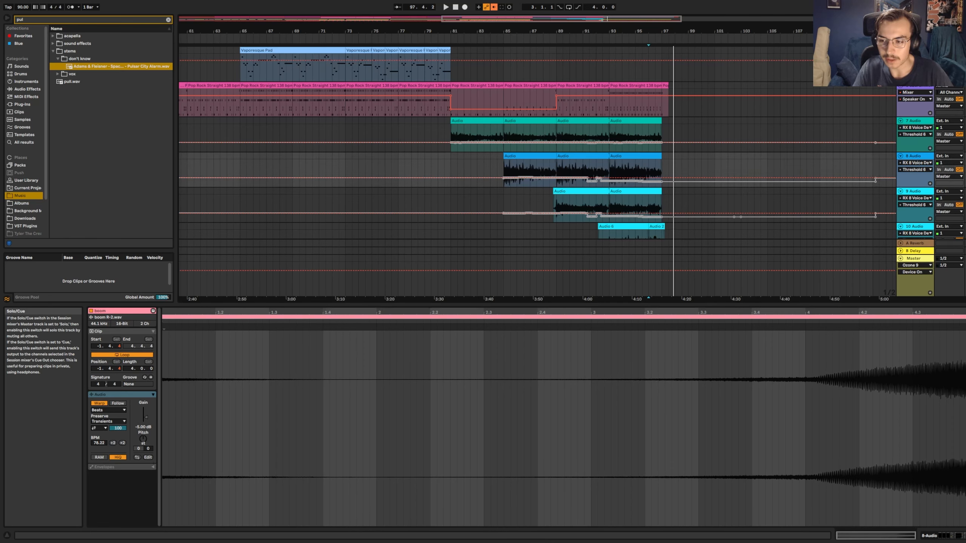
- Play the stacked vocals on tracks 7 to 10 from 81.1.1 through to the section's end
scroll(532, 152, "down", 2)
scroll(452, 137, "up", 2)
left_click(452, 138)
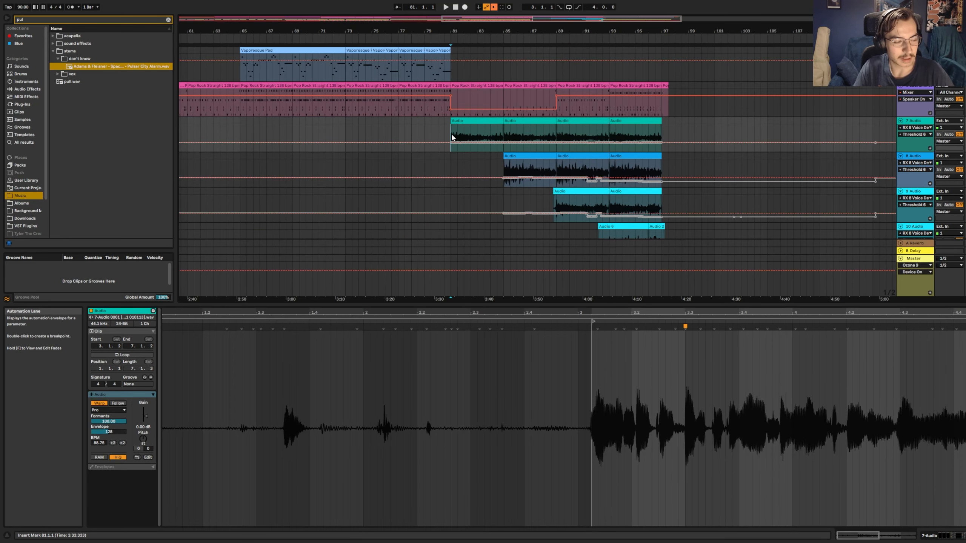
key("space")
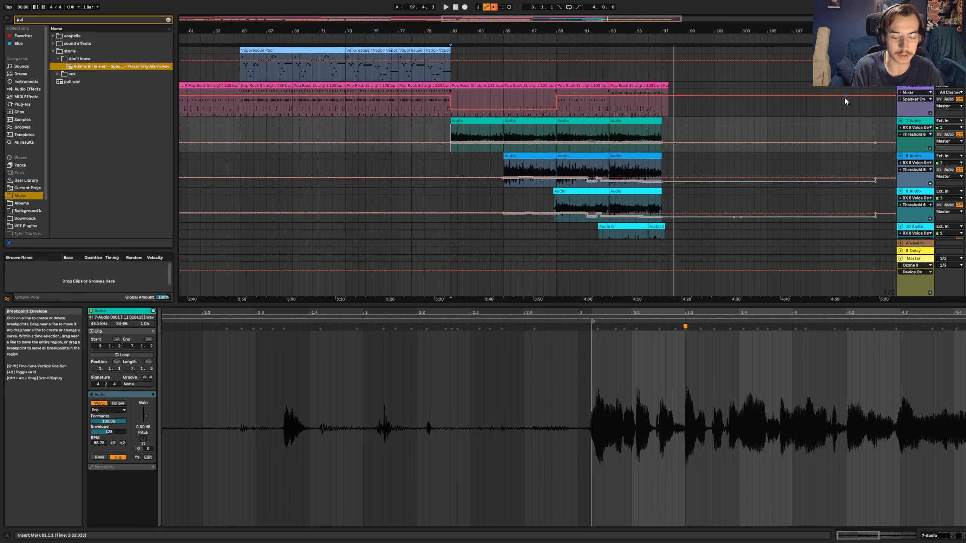
- Play the outro's Grand Piano clips and the Vaporesque Pad clips on track 3 from 97.1.1
scroll(691, 183, "down", 3)
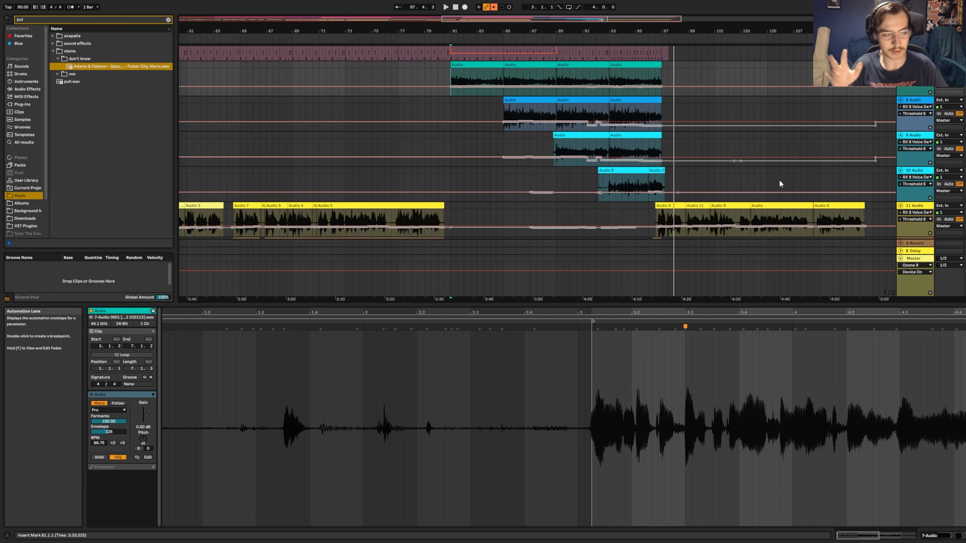
left_click_drag(735, 31, 735, 7)
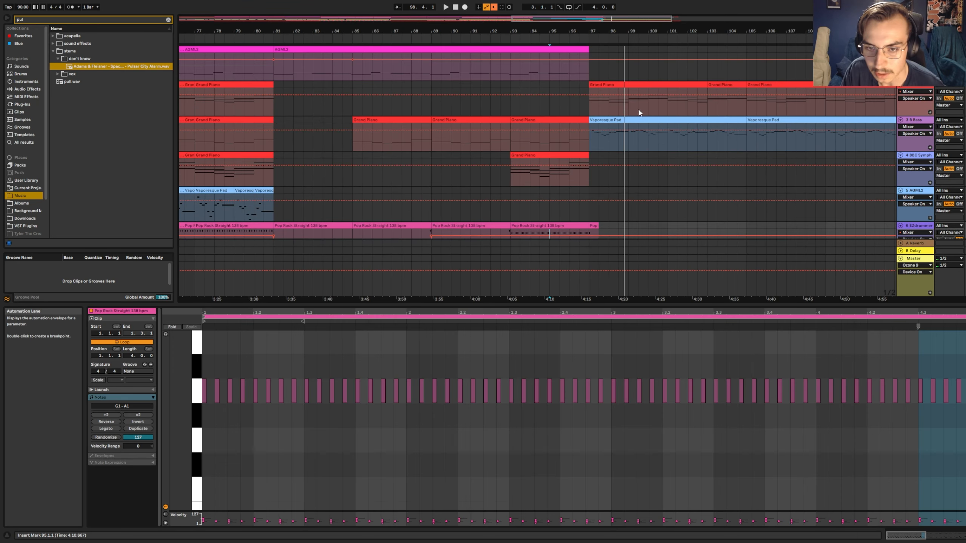
left_click(591, 101)
key("space")
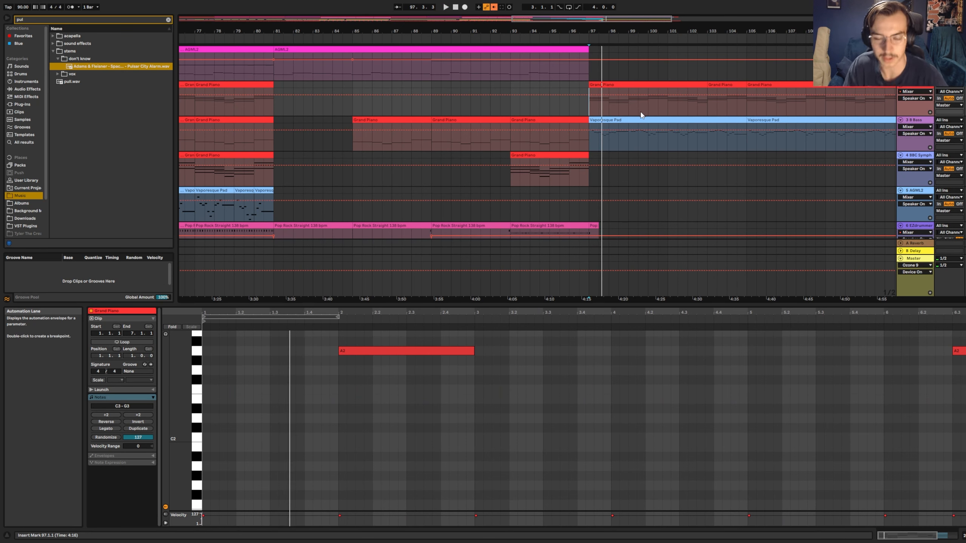
left_click(591, 141)
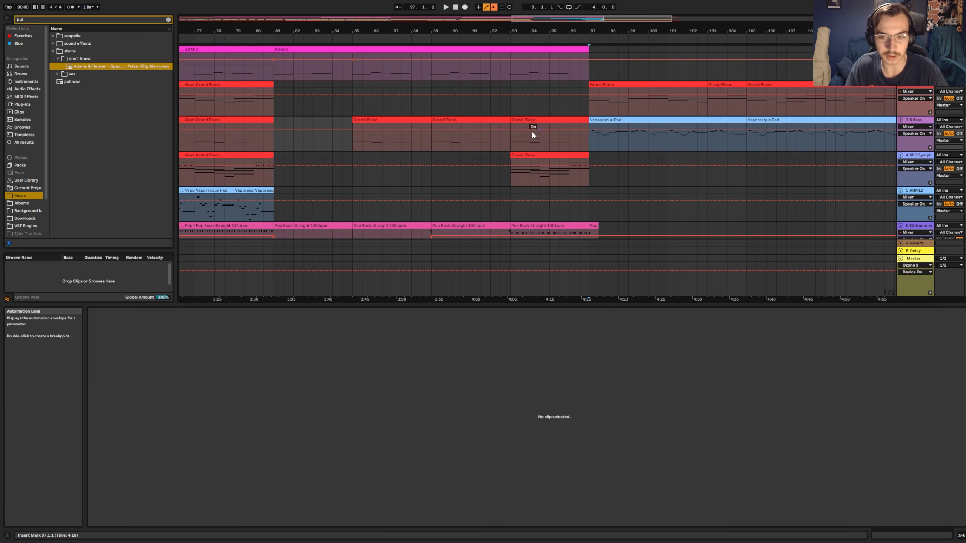
key("space")
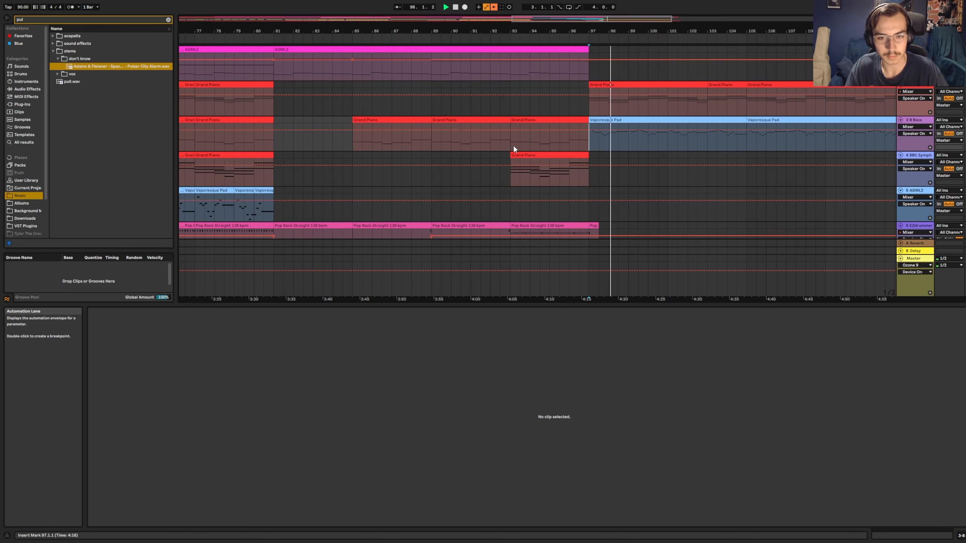
left_click(622, 120)
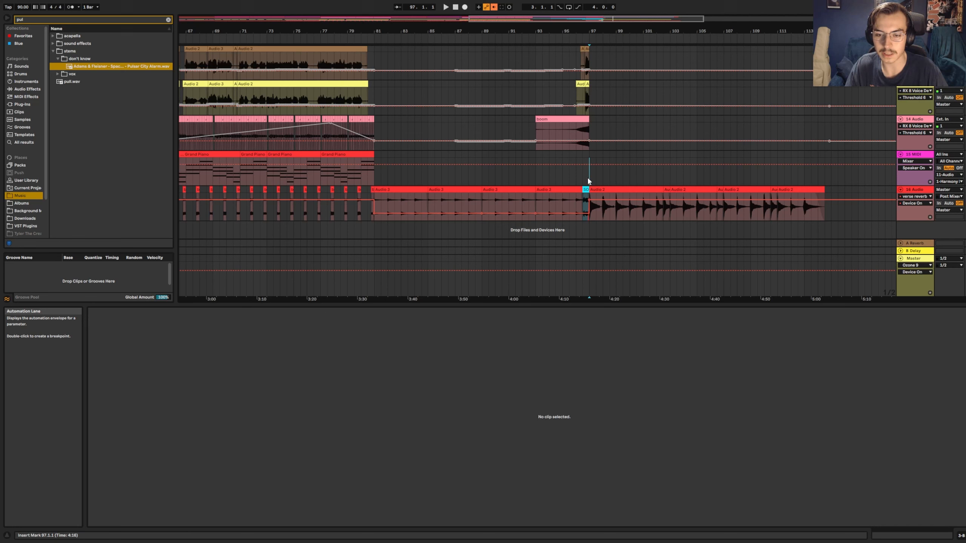
- Play the outro recording on track 16 from 97.1.1 and from about bar 105
left_click(588, 181)
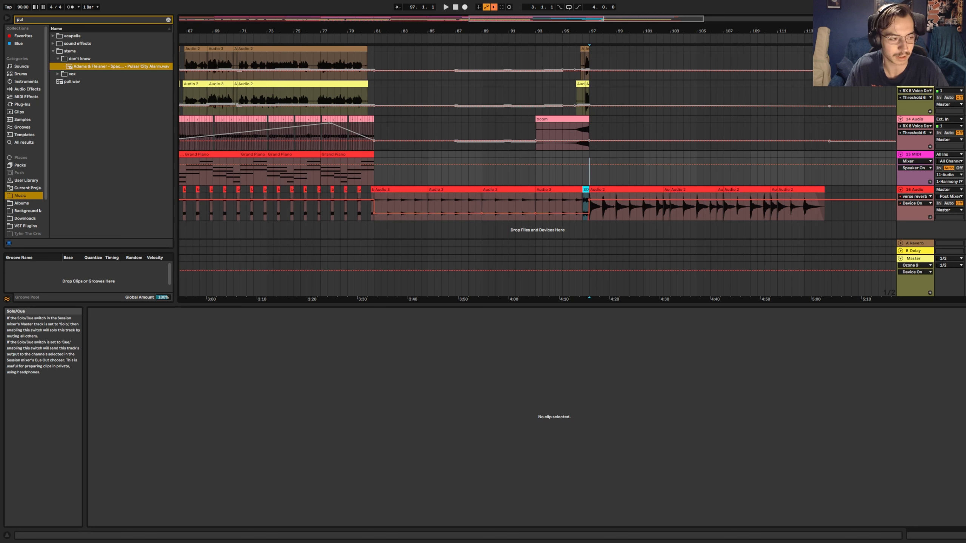
key("space")
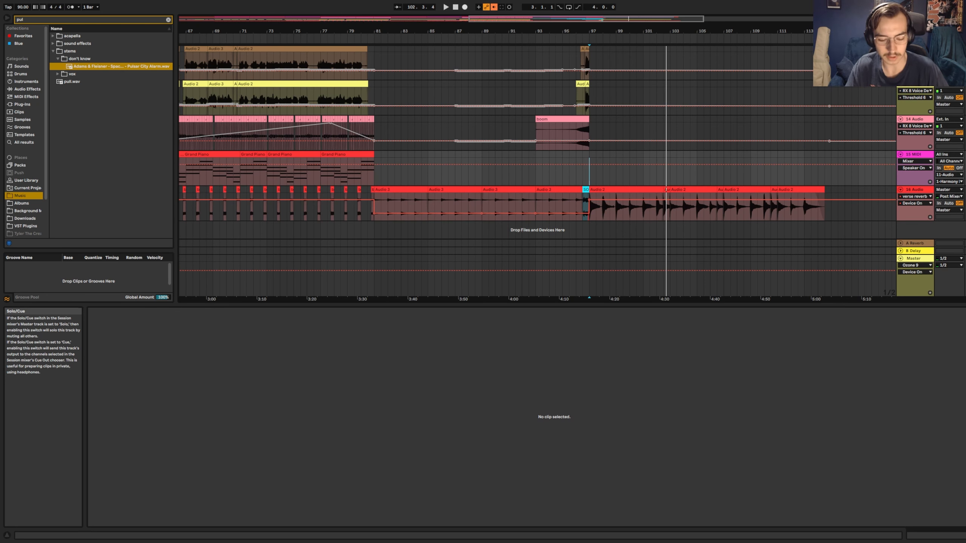
left_click(699, 206)
key("space")
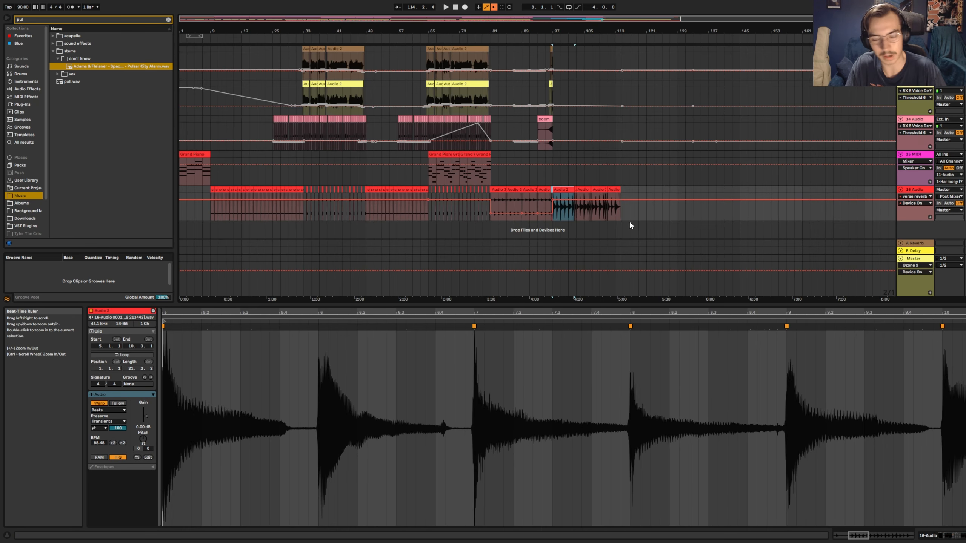
- Play the outro vocals on track 11 from their first clip just before bar 97 with the track's effect chain shown
scroll(639, 246, "up", 3)
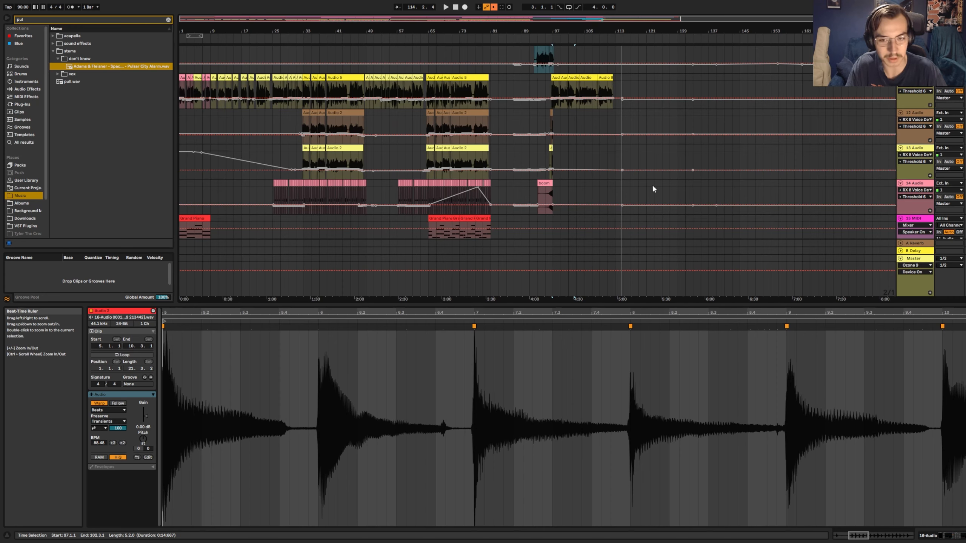
scroll(681, 186, "up", 5)
left_click_drag(599, 31, 598, 54)
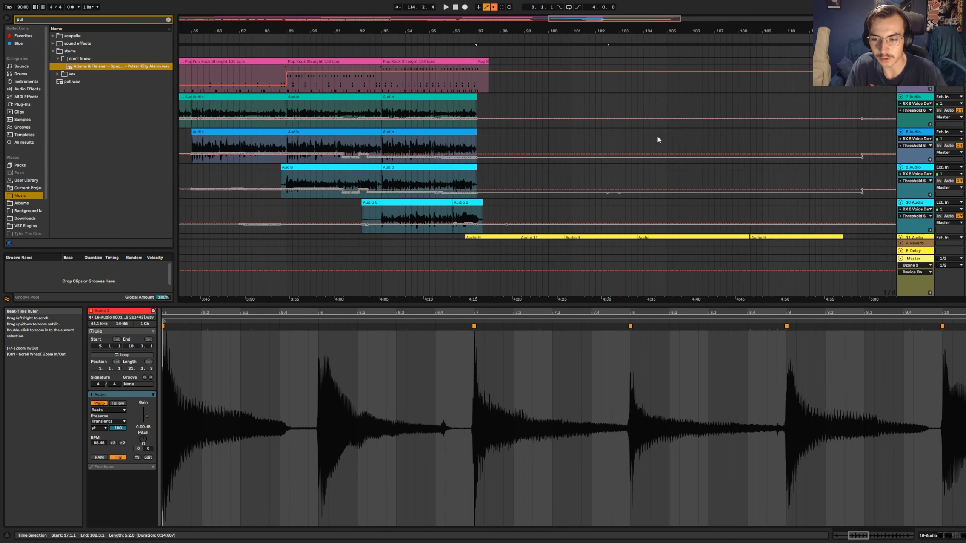
scroll(658, 140, "down", 3)
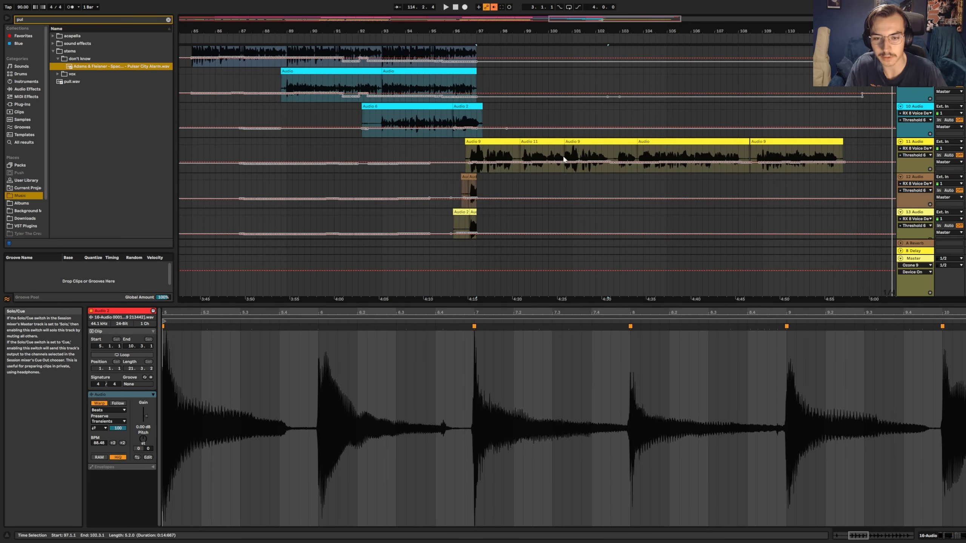
left_click(467, 153)
key("space")
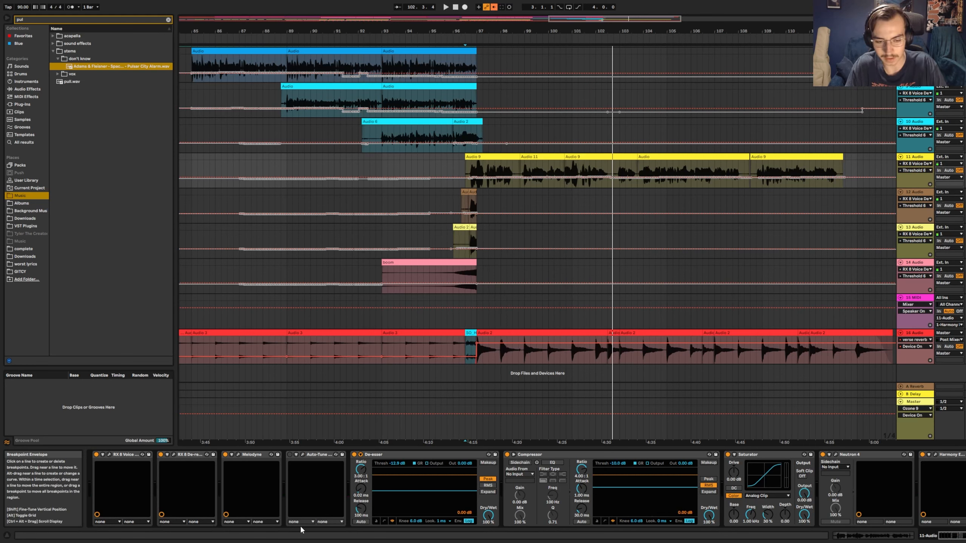
- Bypass Melodyne on track 11 and replay the outro vocals from their first clip just before bar 97
left_click(225, 454)
left_click(467, 173)
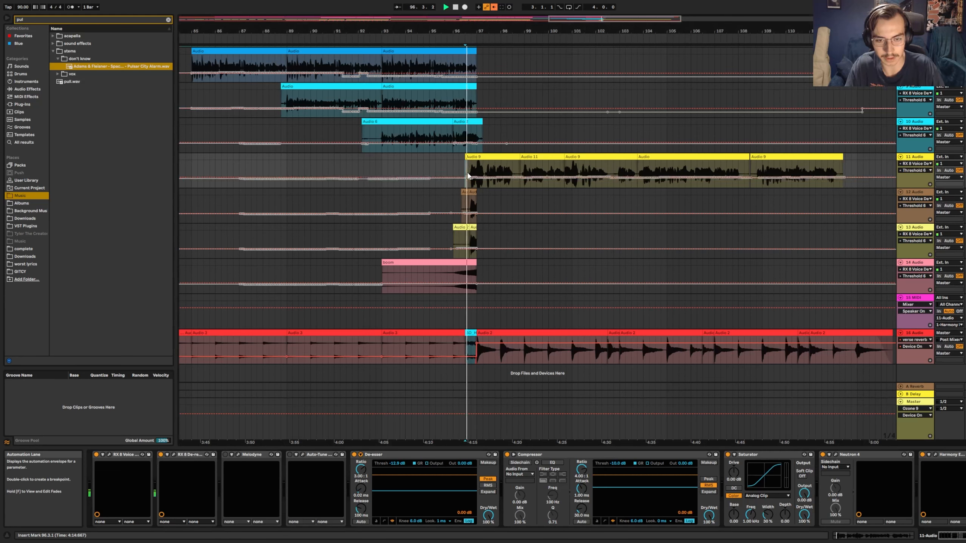
key("space")
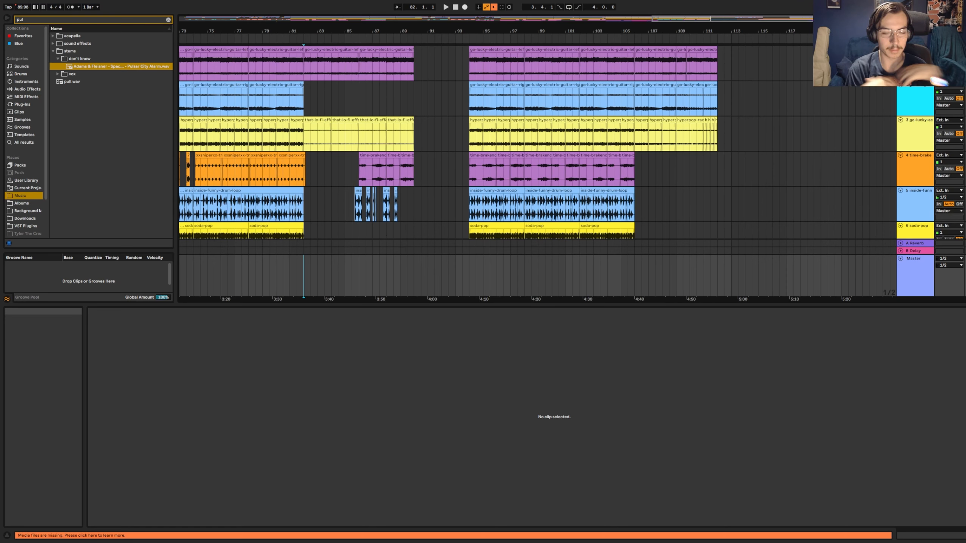
- Show the new song's whole arrangement, then play the time-brakence guitar clip on track 1 from 2.1.1
double_click(639, 28)
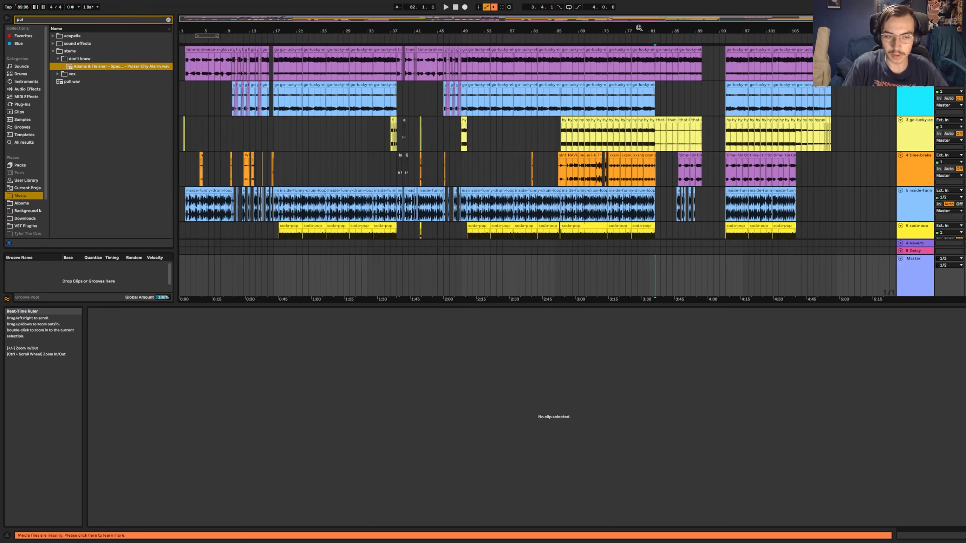
scroll(599, 62, "down", 2)
scroll(433, 67, "up", 2)
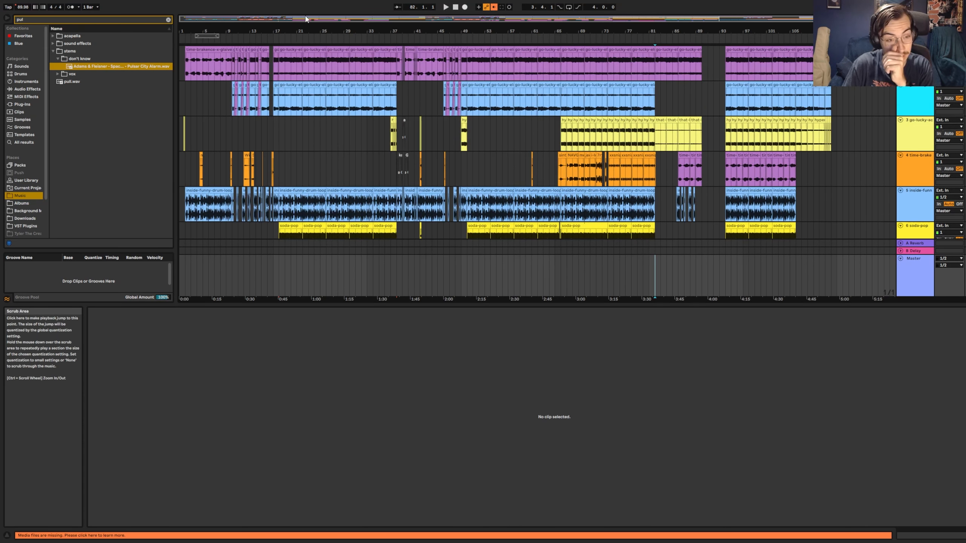
left_click_drag(187, 30, 238, 75)
left_click(240, 77)
key("space")
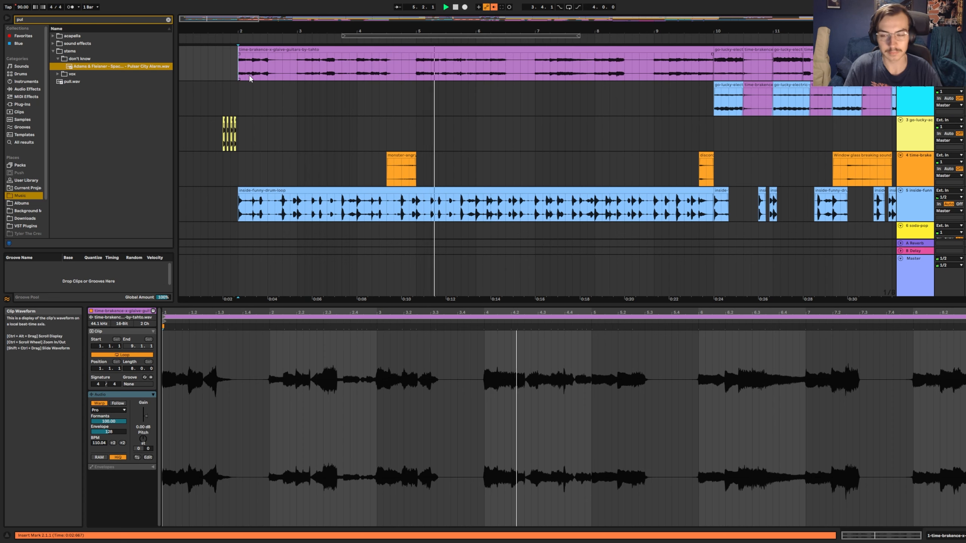
- Play the inside-funny-drum-loop clip on track 5 and the 808 bass clips on track 9 from 2.1.1
left_click_drag(815, 27, 584, 27)
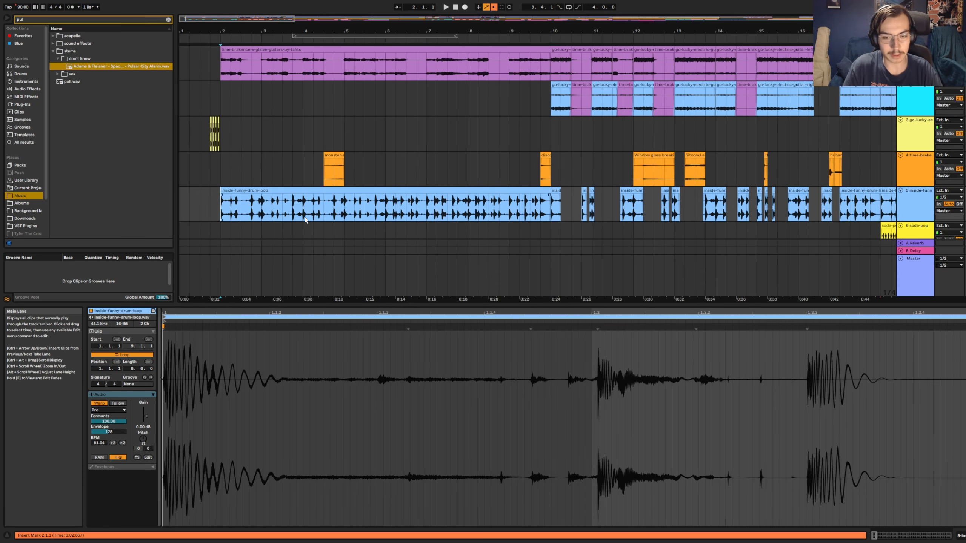
key("space")
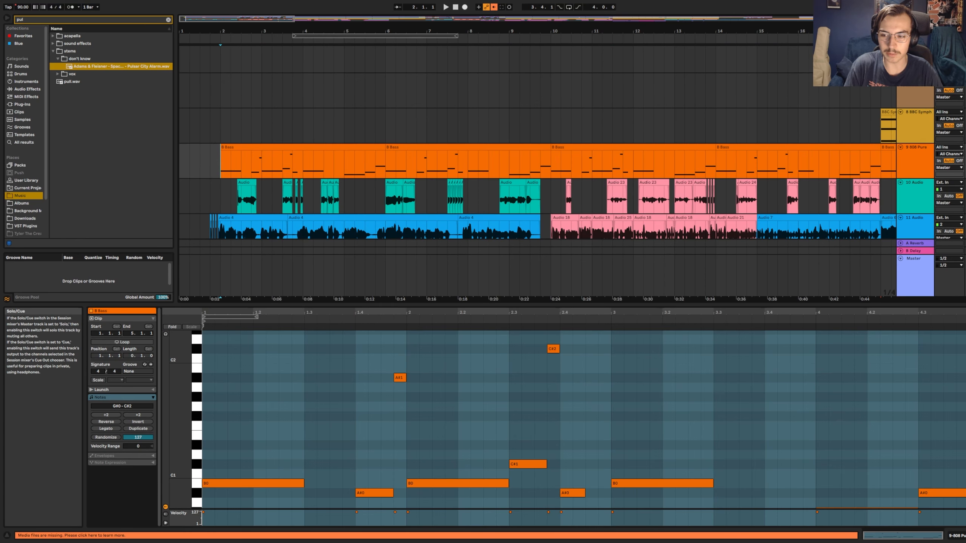
key("space")
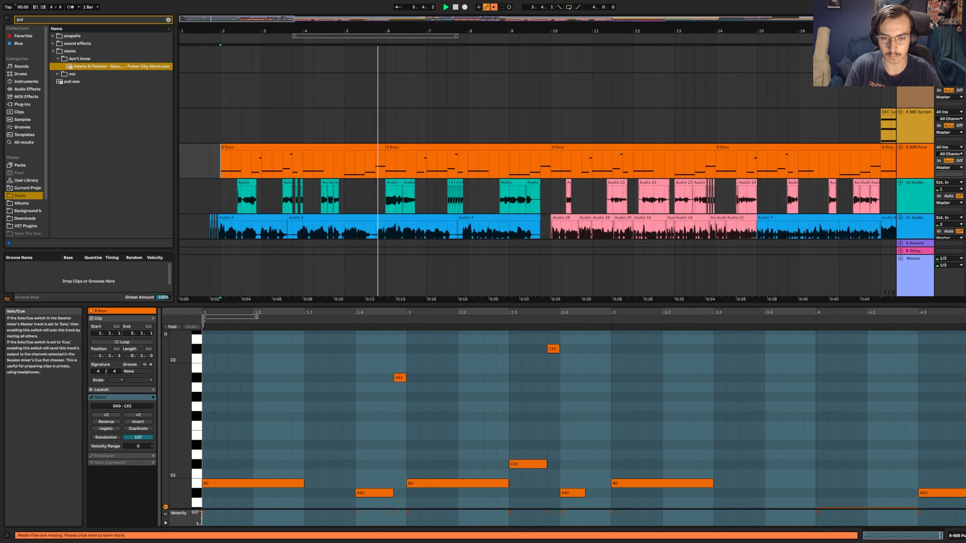
scroll(951, 152, "down", 3)
key("space")
- Play the opening lead vocals on track 11 from 1.4.1
scroll(532, 131, "up", 8)
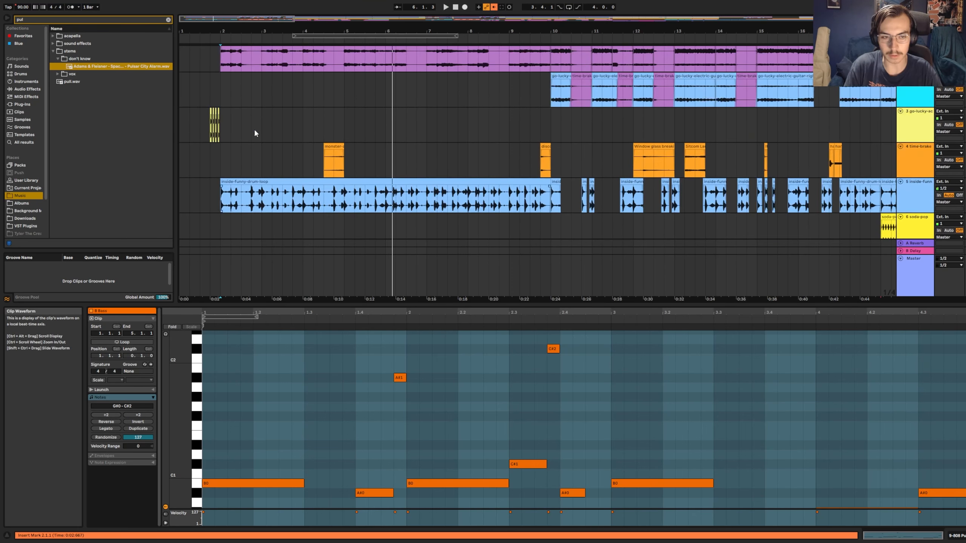
left_click(210, 129)
scroll(319, 95, "down", 5)
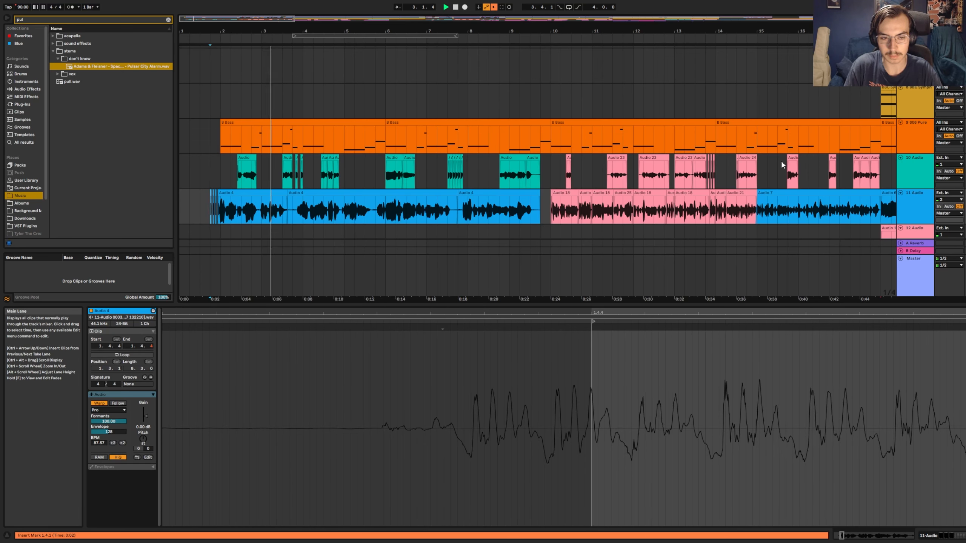
- Play the four short hyperpop-radio-fx vocal chops on track 3 just before bar 2, with the clip's waveform shown
left_click_drag(266, 31, 349, 53)
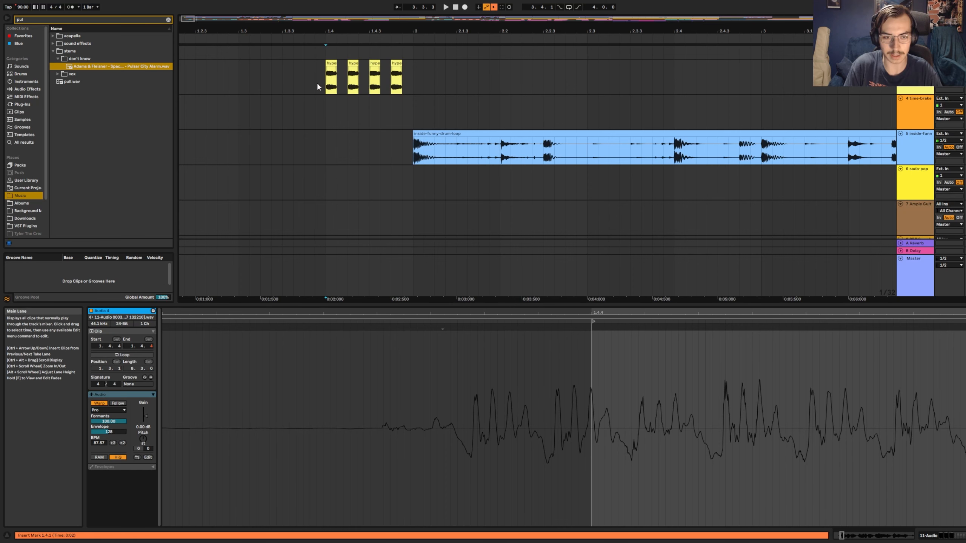
left_click(331, 90)
key("space")
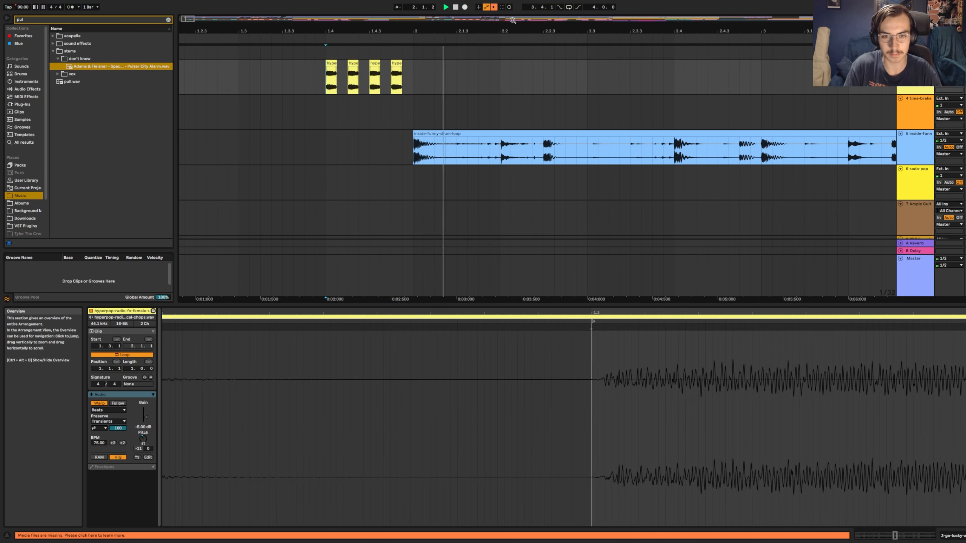
key("space")
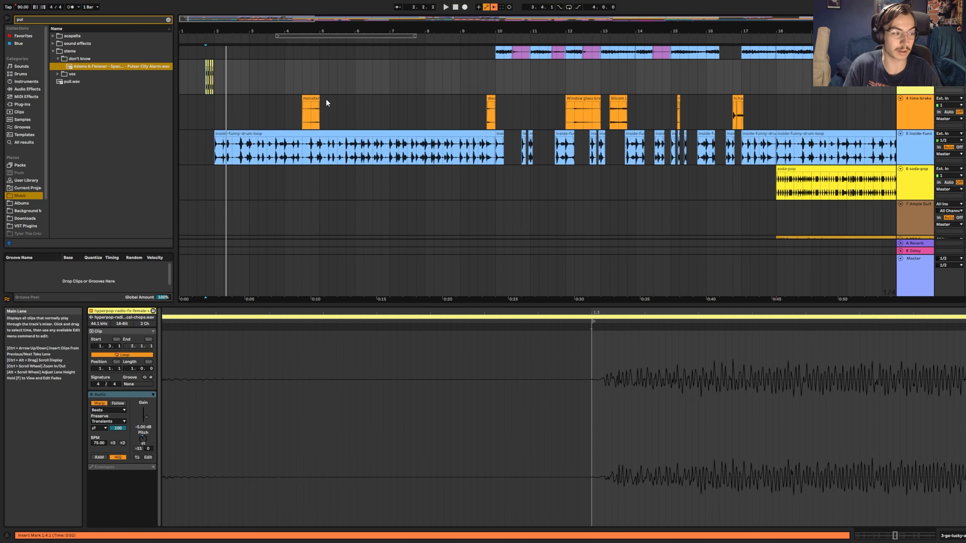
- Play the intro's background vocal clips on track 10 from 2.1.1
scroll(326, 102, "down", 10)
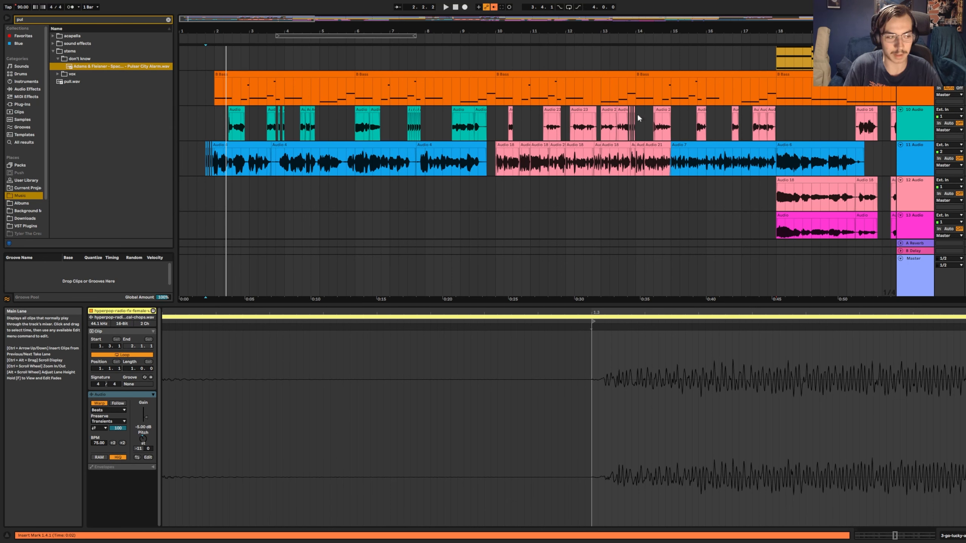
left_click(215, 123)
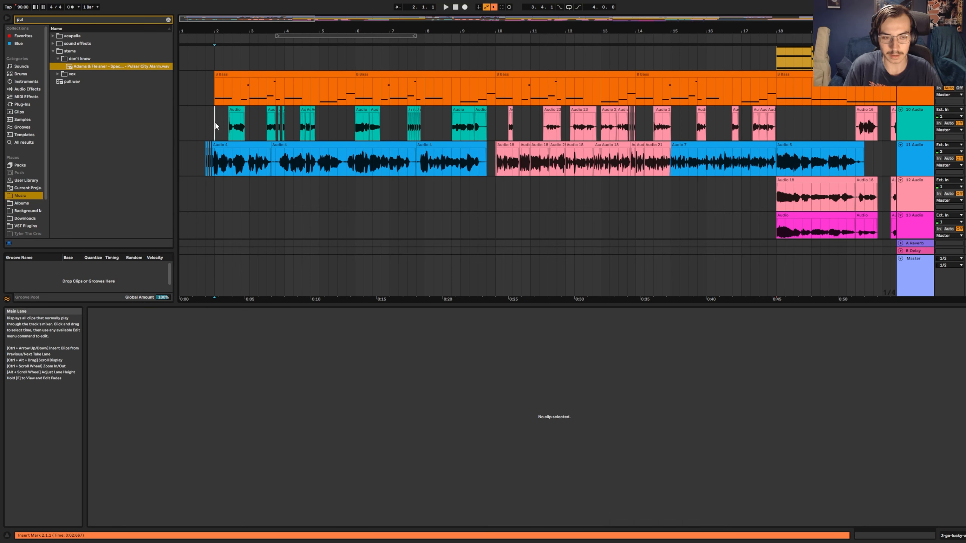
left_click(216, 125)
key("space")
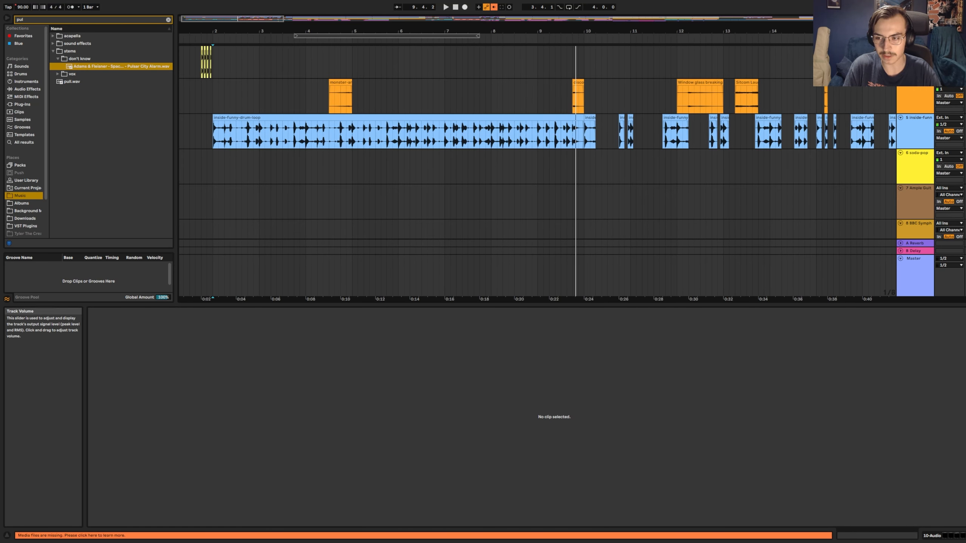
- Play the monster sound effect on track 4 from 4.1.1 and the Discord sound effect from 9.1.1
left_click(303, 96)
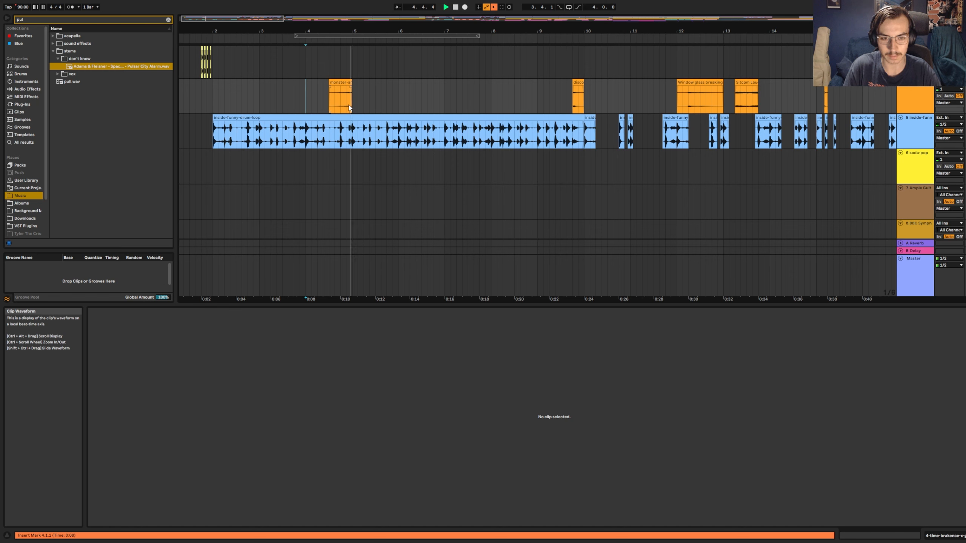
key("space")
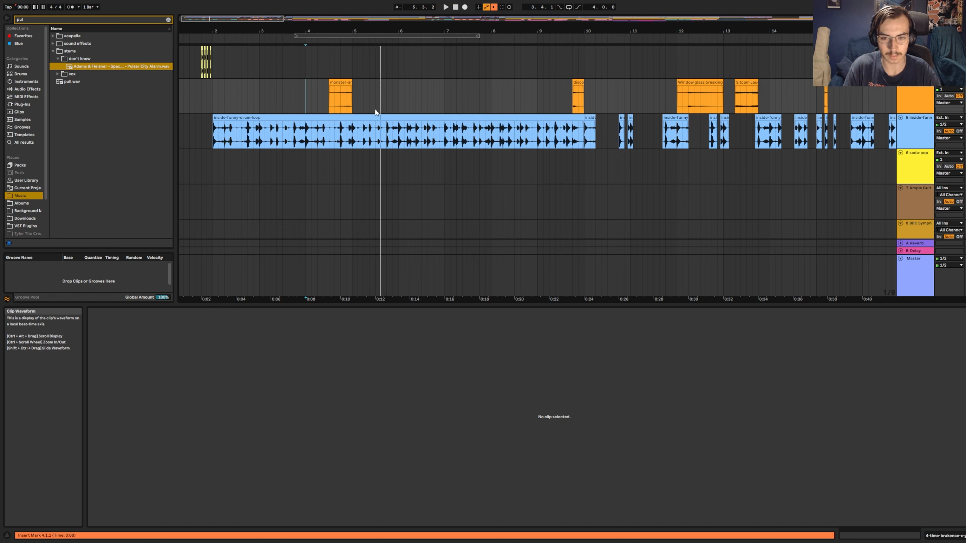
left_click(551, 104)
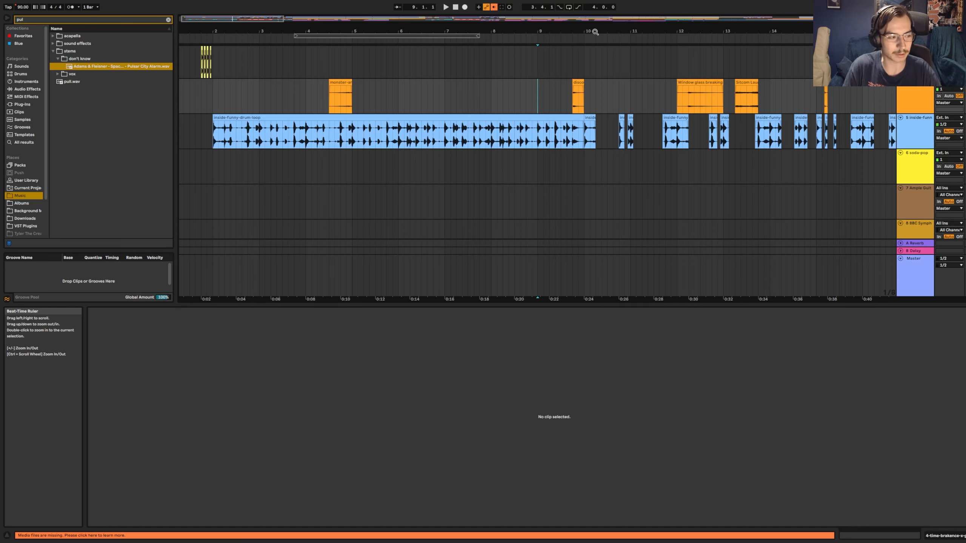
key("space")
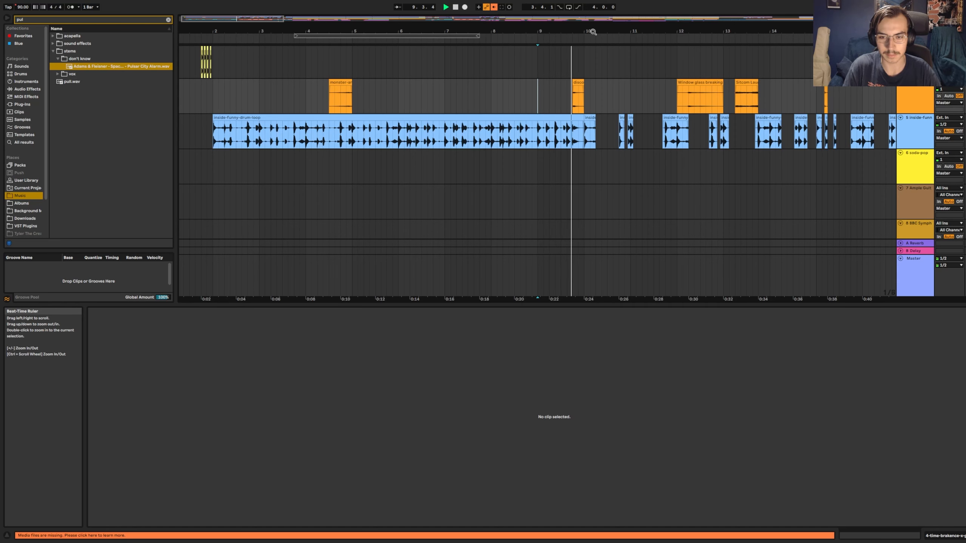
- Play the chopped-up drum loop section on track 5 from 10.1.1
scroll(608, 80, "down", 1)
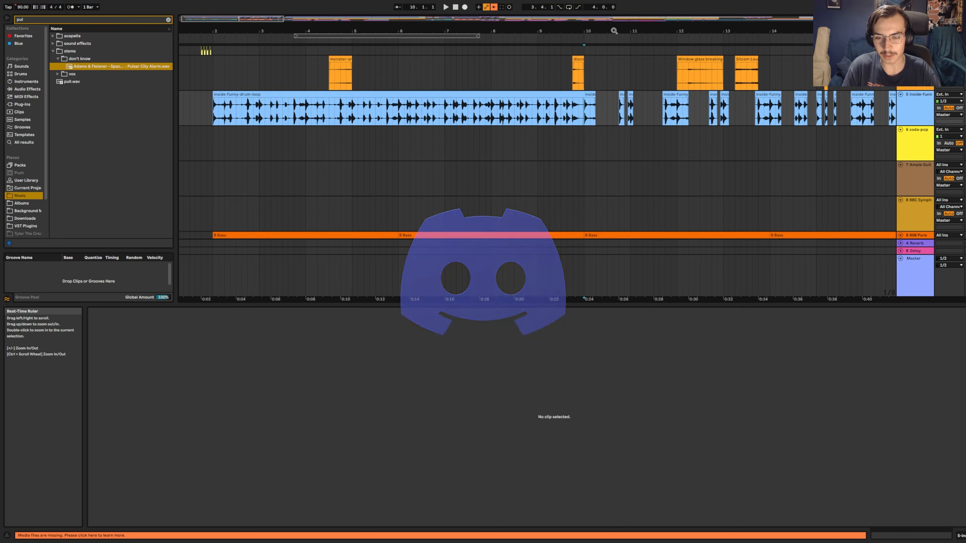
left_click_drag(615, 31, 345, 31)
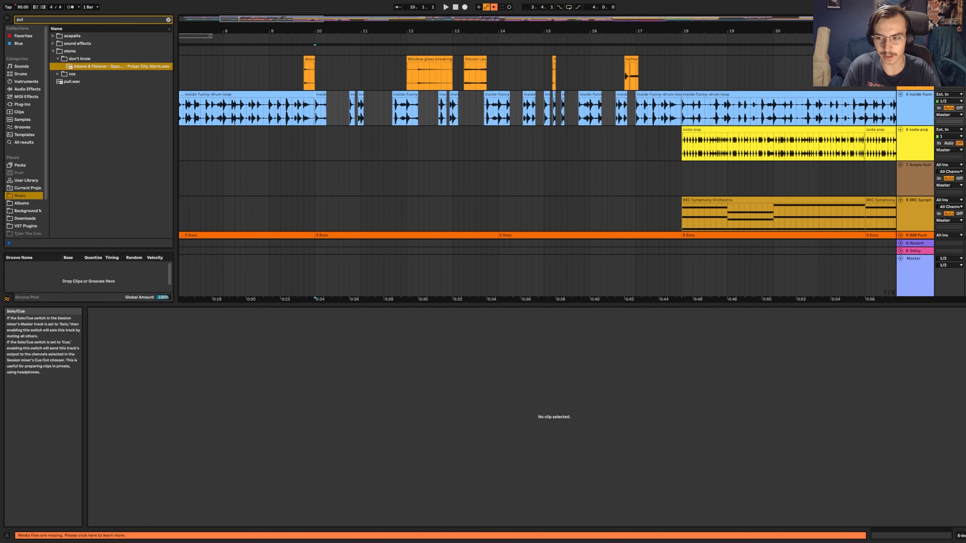
scroll(477, 203, "up", 3)
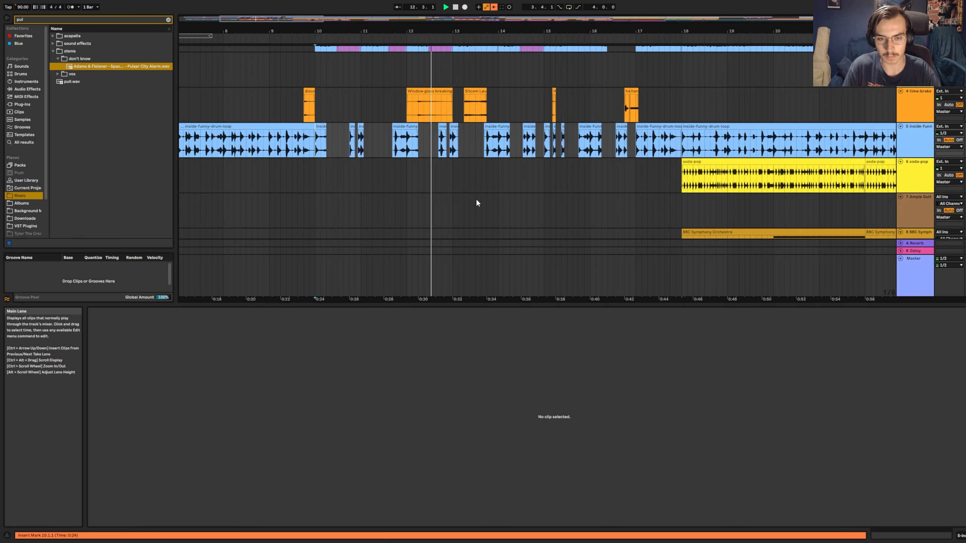
- Play the vocal clips on tracks 10 and 11 from just before bar 10
scroll(476, 203, "up", 1)
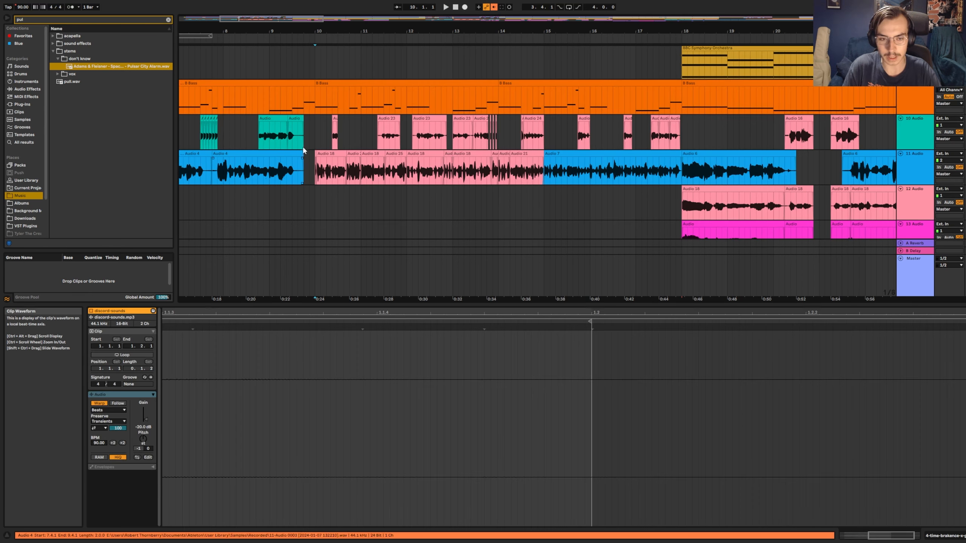
left_click(308, 146)
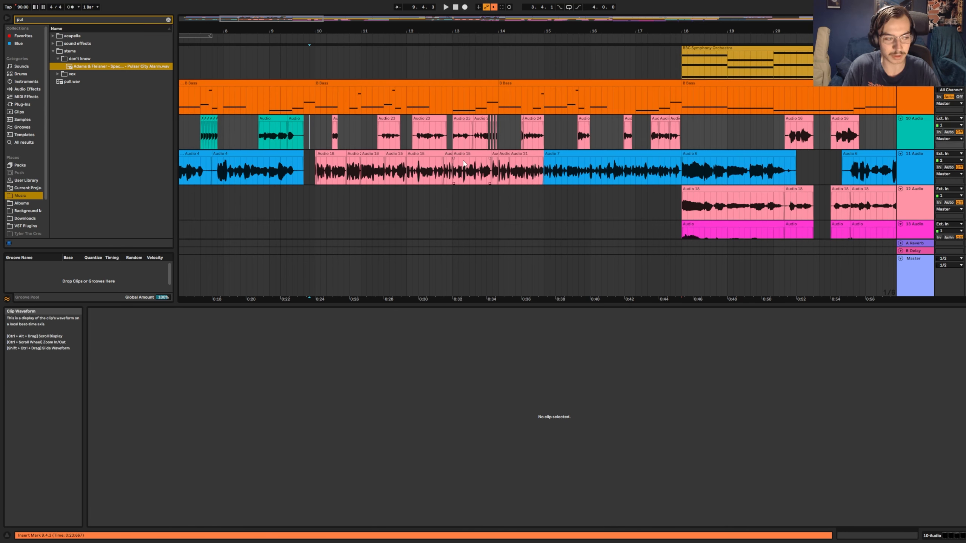
key("space")
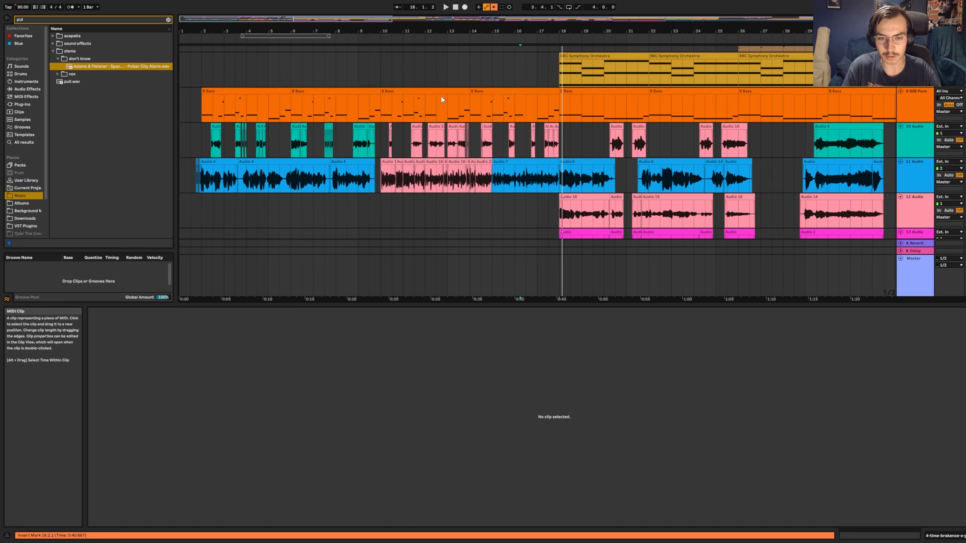
- Play the soda-pop loop on track 6 from 18.1.1 with its clip waveform shown
scroll(526, 200, "up", 10)
scroll(525, 199, "up", 3)
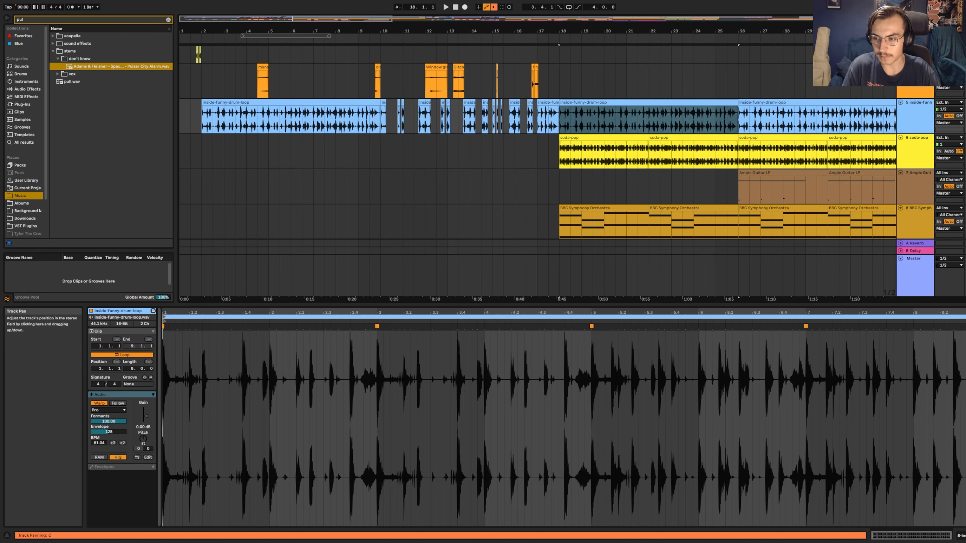
left_click(566, 161)
key("space")
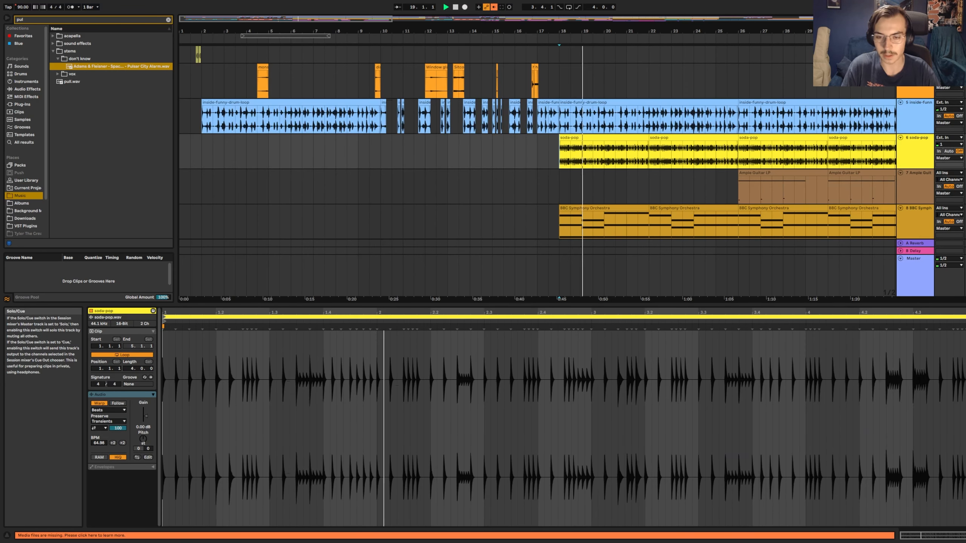
- Play the BBC Symphony Orchestra clips on track 8 and the stacked vocals on tracks 11 to 13 from 18.1.1
scroll(569, 176, "down", 2)
left_click(569, 176)
key("space")
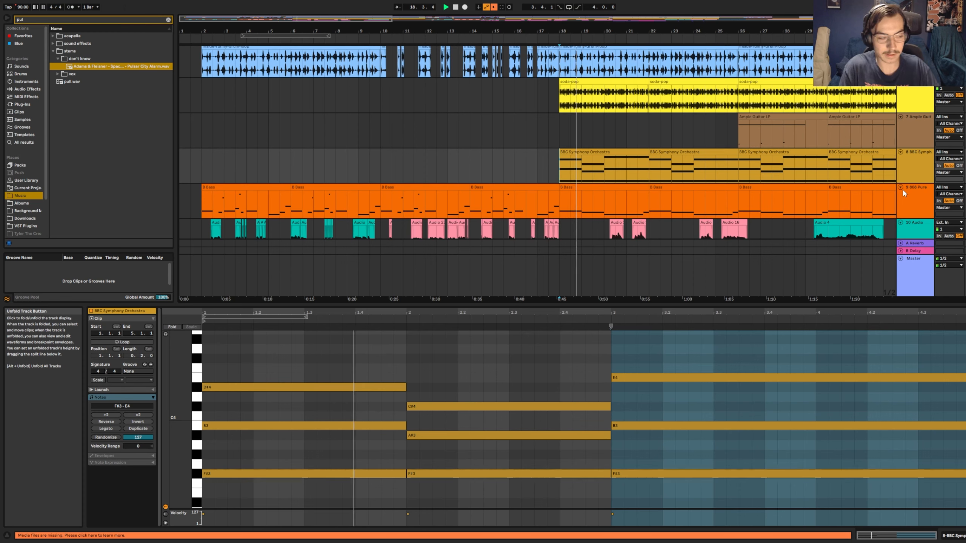
scroll(902, 188, "up", 5)
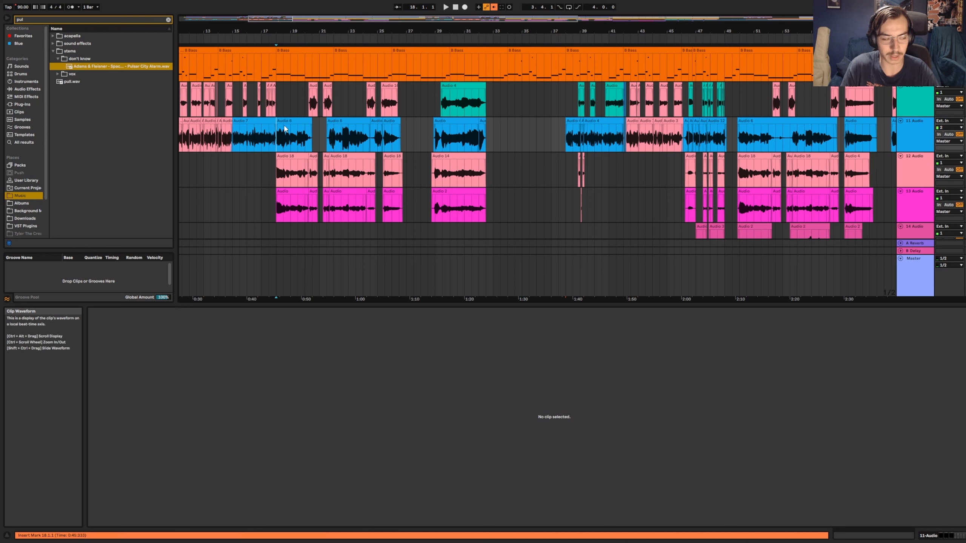
key("space")
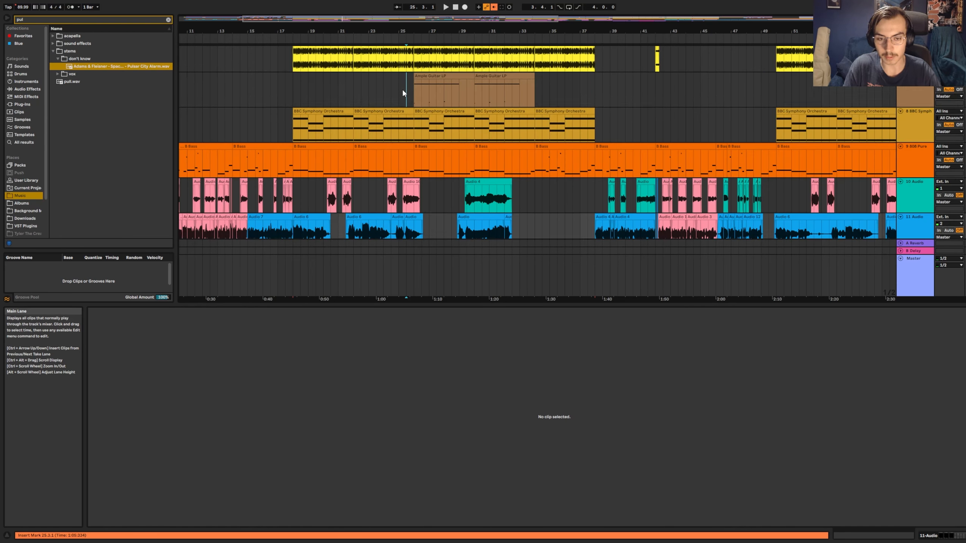
- Play the section with the Ample Guitar LP clips on track 7 from 25.1.1
left_click(407, 93)
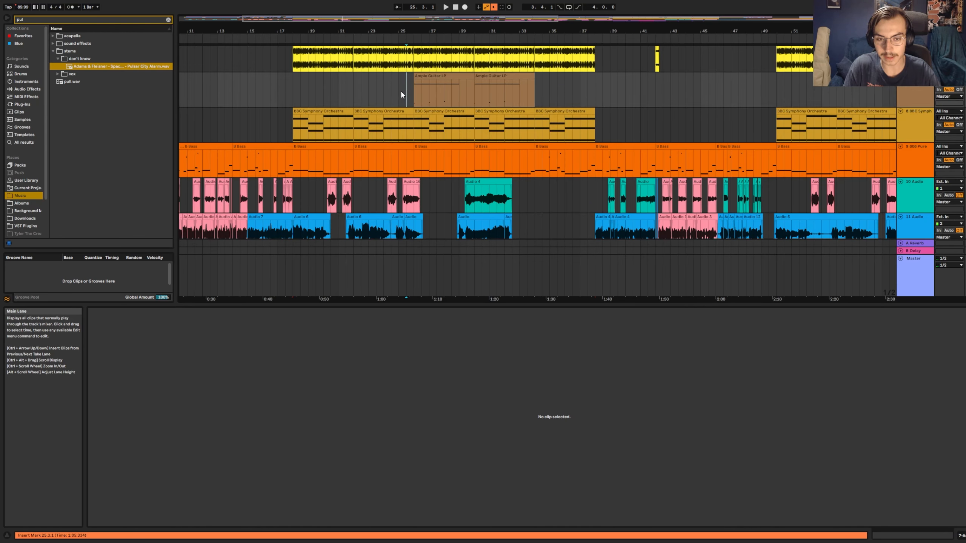
left_click(401, 94)
scroll(426, 99, "up", 5)
scroll(426, 99, "down", 5)
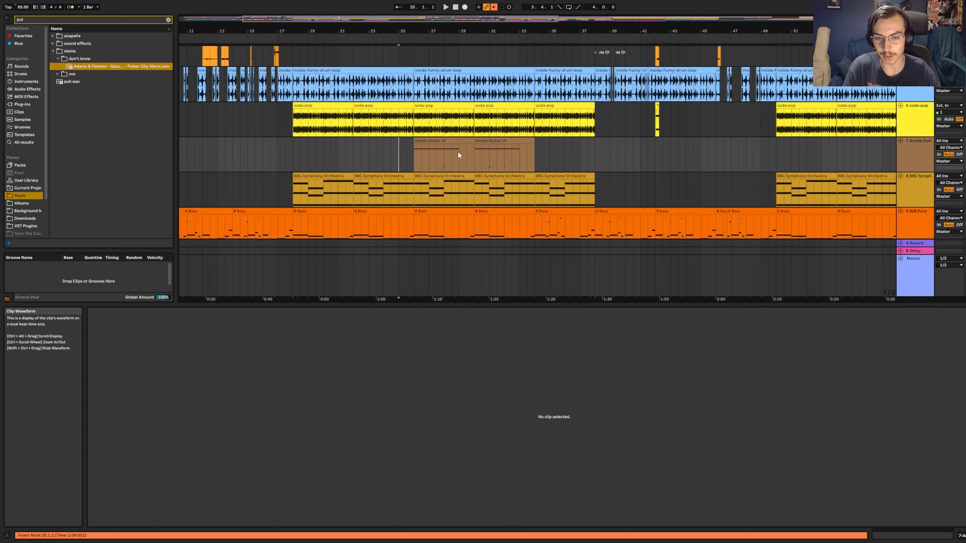
key("space")
scroll(453, 114, "down", 7)
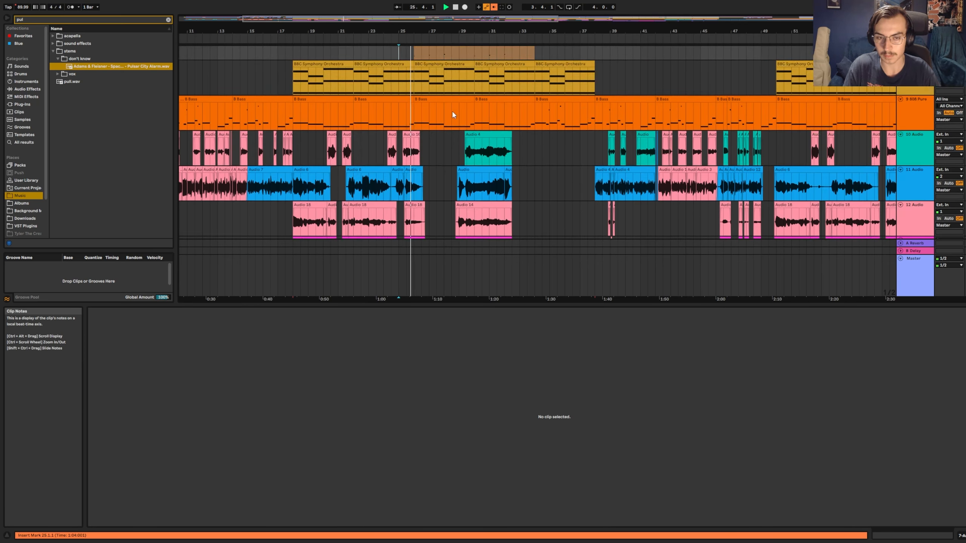
scroll(453, 114, "up", 9)
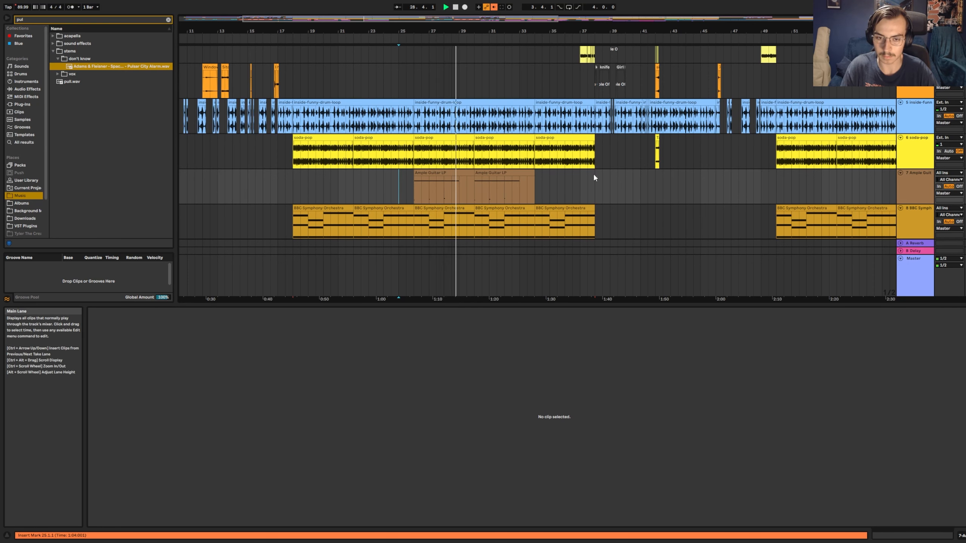
- Play the section from 34.1.1 to the end of the soda-pop and BBC Symphony Orchestra clips
left_click_drag(503, 31, 508, 35)
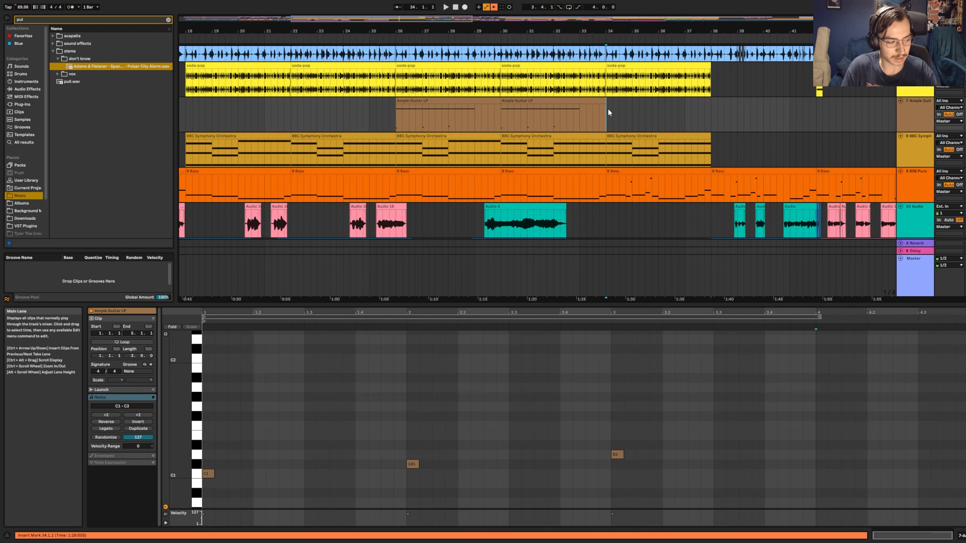
scroll(608, 111, "up", 2)
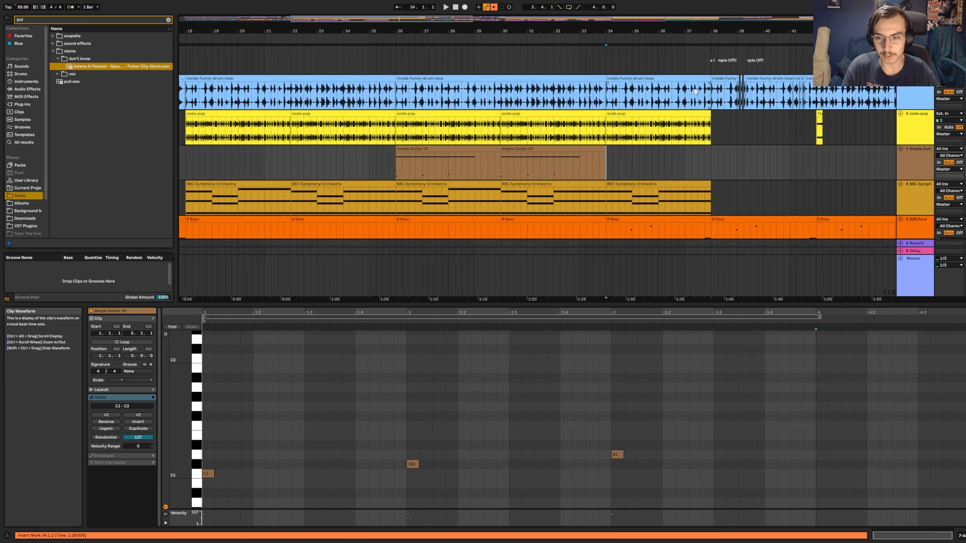
scroll(681, 109, "up", 3)
scroll(681, 109, "up", 1)
key("space")
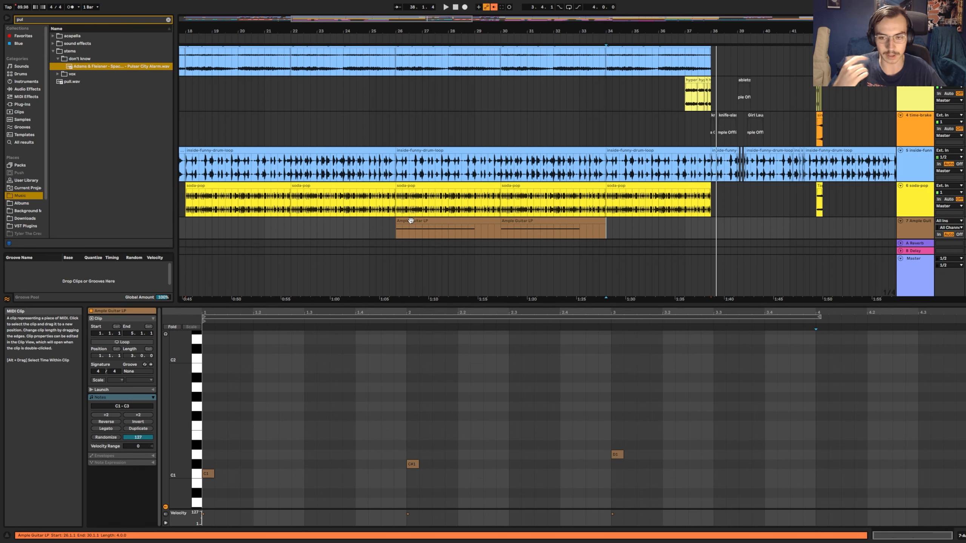
- Show the waveform of the hyperpop female vocal chops clip at 37.1.1 on track 3
left_click(687, 103)
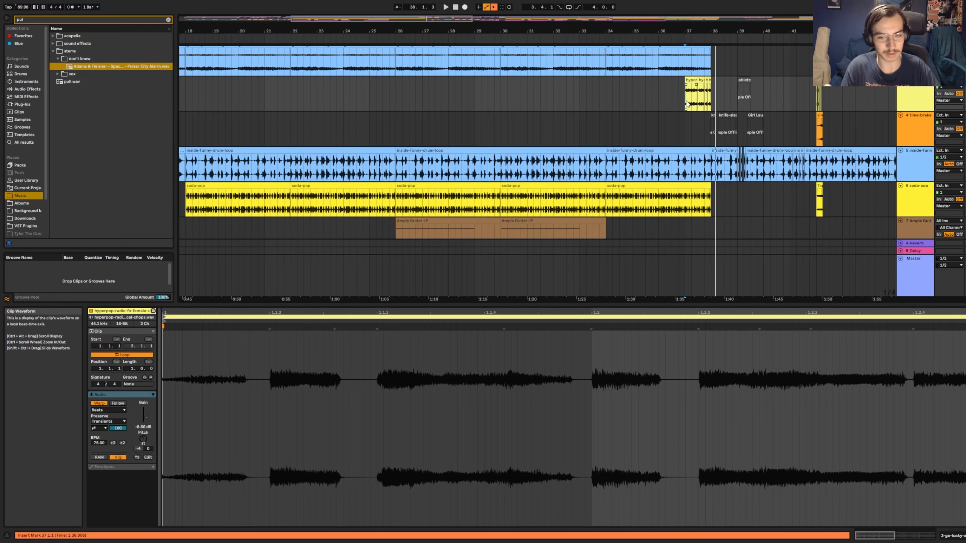
scroll(687, 104, "up", 2)
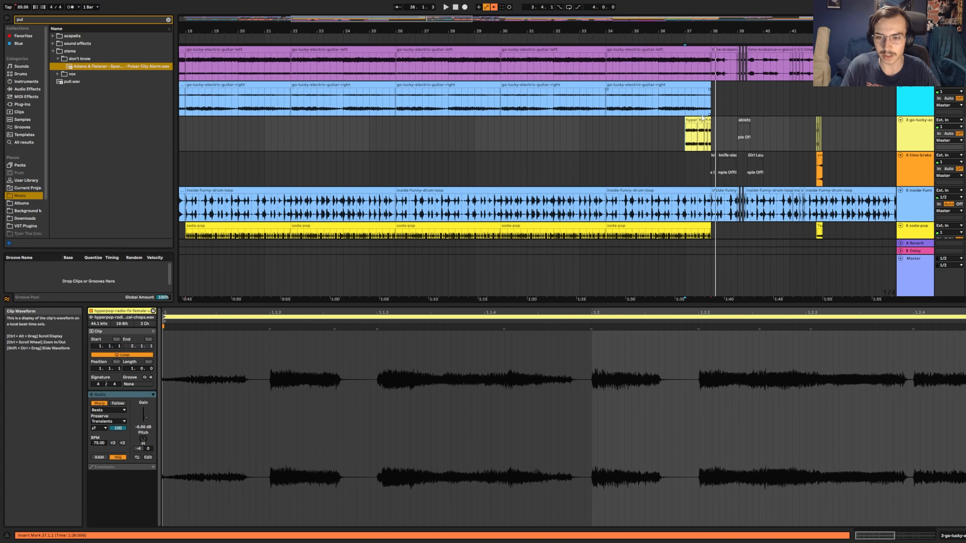
scroll(725, 82, "down", 4)
scroll(726, 99, "up", 4)
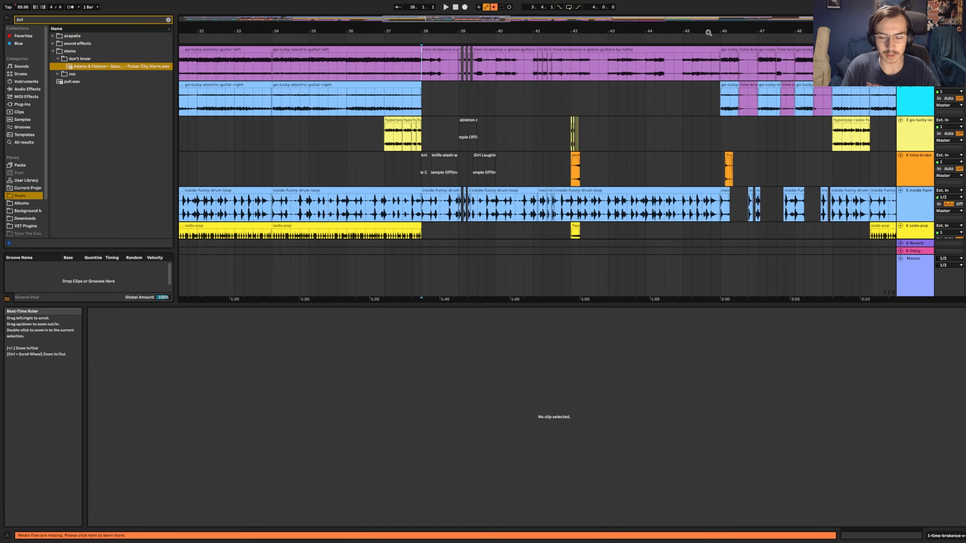
- Play the verse with the Audio 4 vocal clip on track 11 from 38.1.1
key("space")
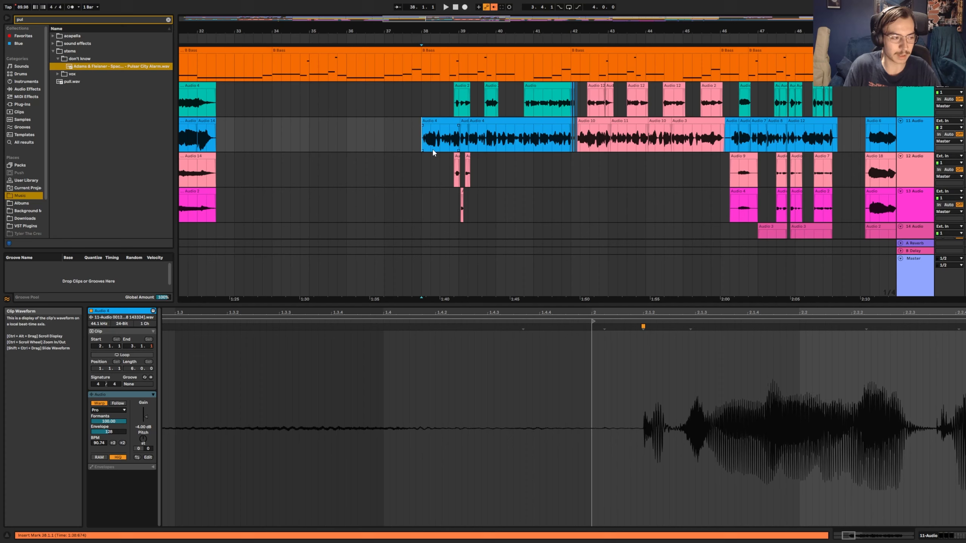
scroll(440, 149, "up", 10)
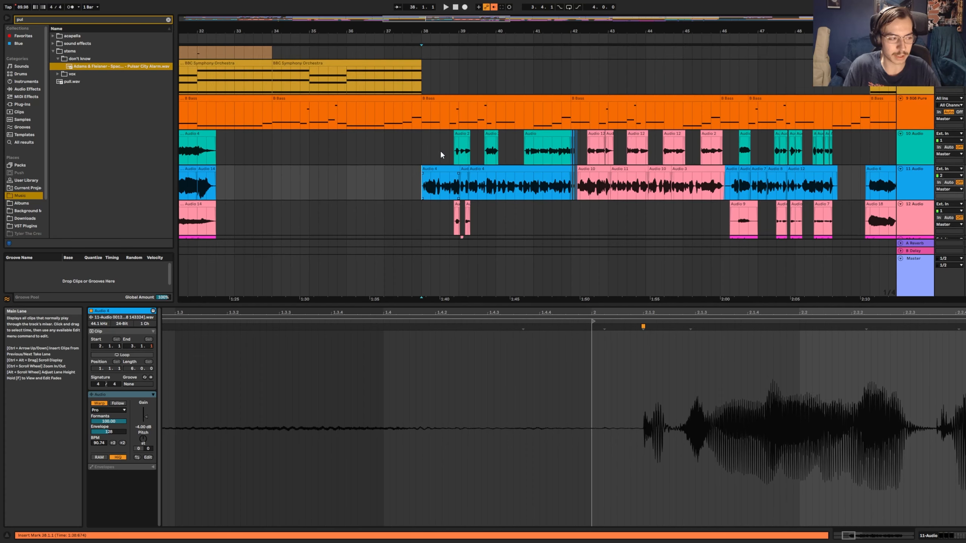
key("space")
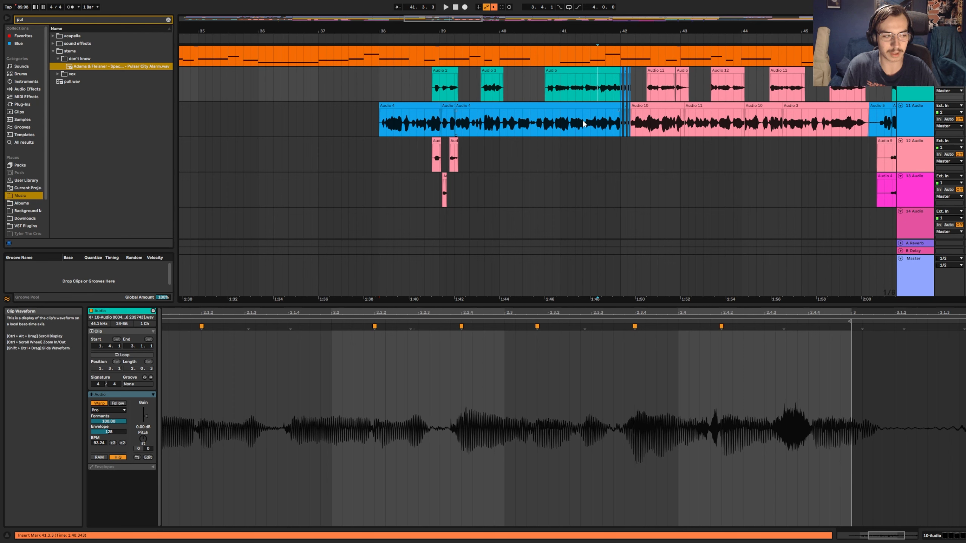
- Play the transition from 41.3.3 and show the first chopped hyperpop vocal clip at 42.1.1 on track 3
key("space")
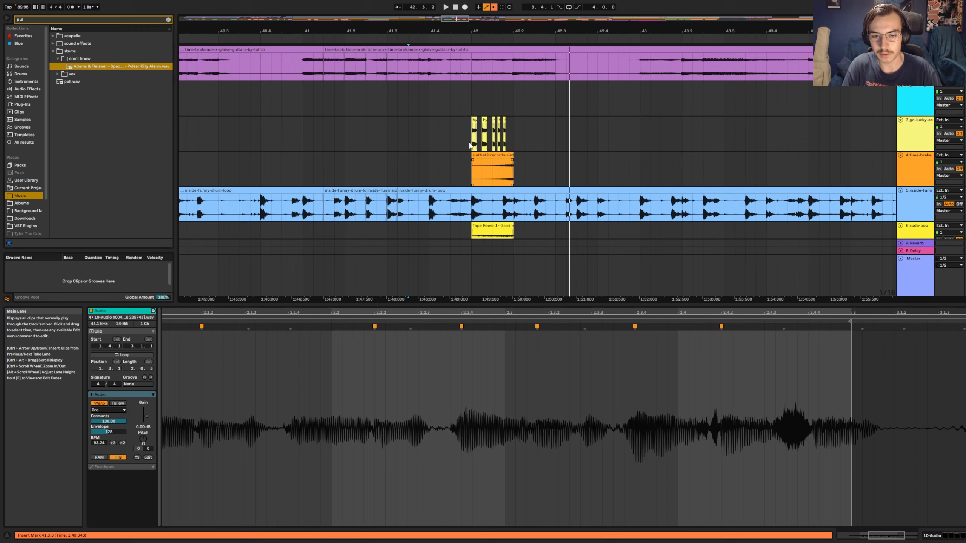
left_click(472, 146)
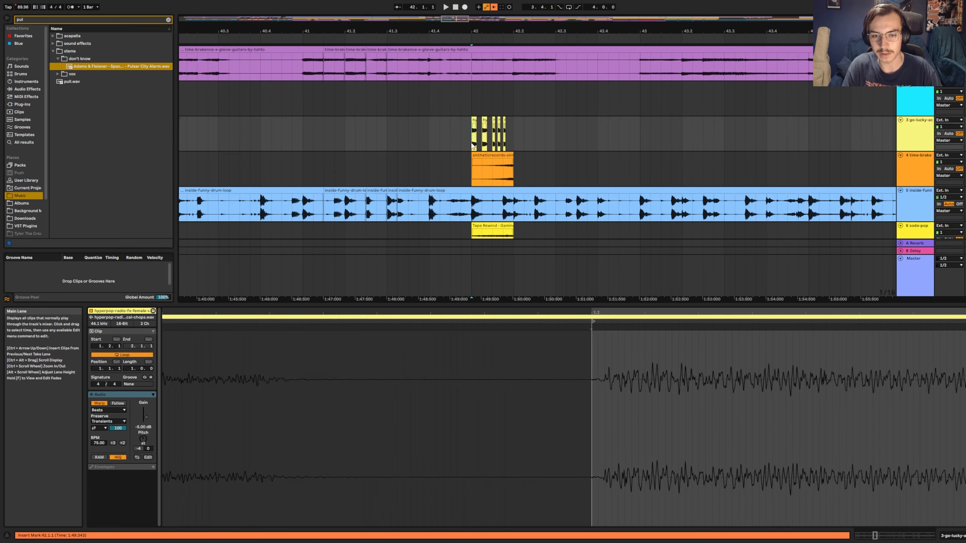
scroll(511, 149, "down", 3)
scroll(511, 149, "down", 3)
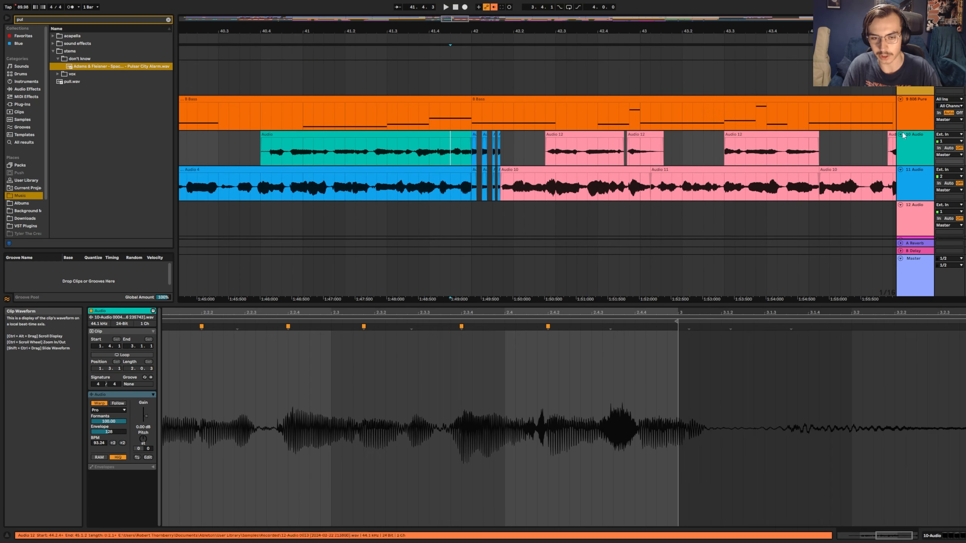
- Play the stuttered vocal slices on tracks 10 and 11 from within the last beat before bar 42
left_click(450, 152)
key("space")
left_click(422, 192)
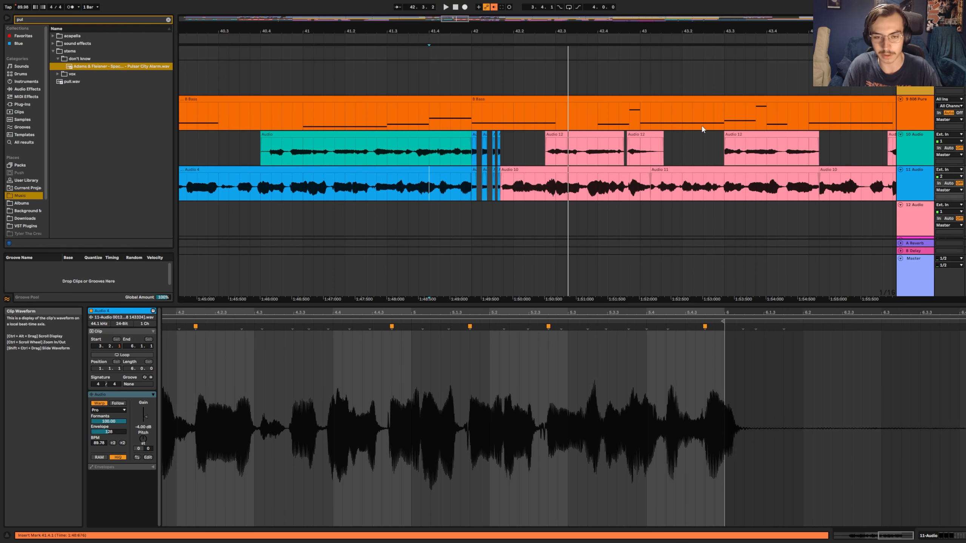
key("space")
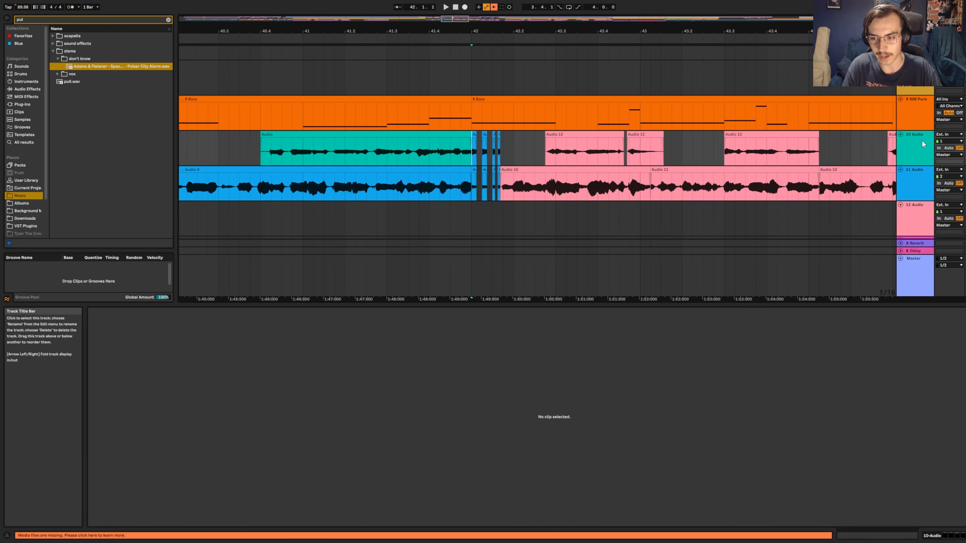
- Show track 10's effect chain and play the chopped clips on track 3 from 42.1.1
double_click(923, 146)
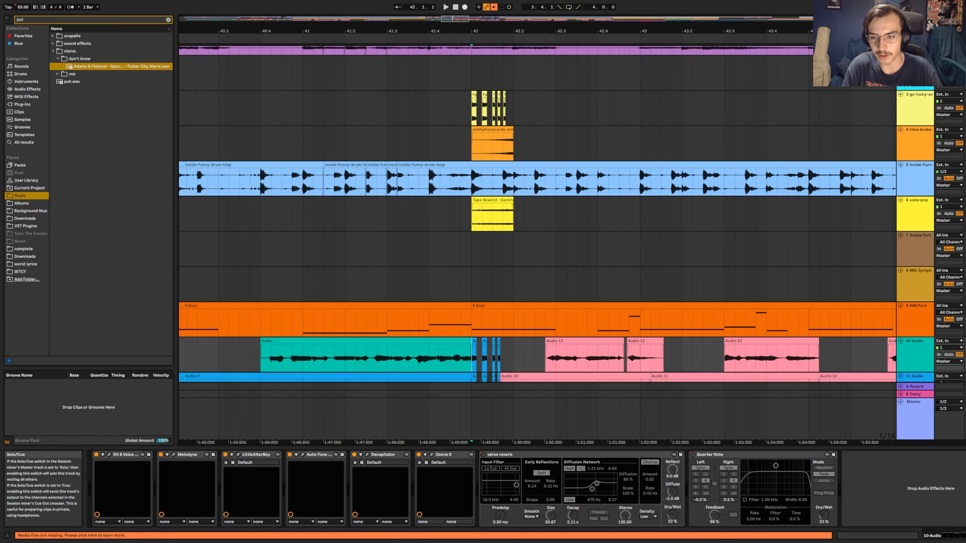
key("space")
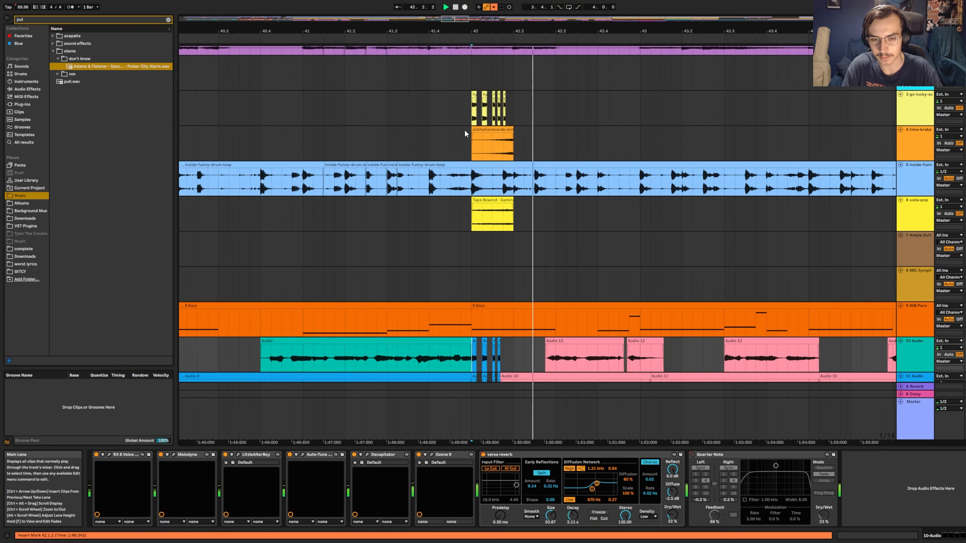
key("space")
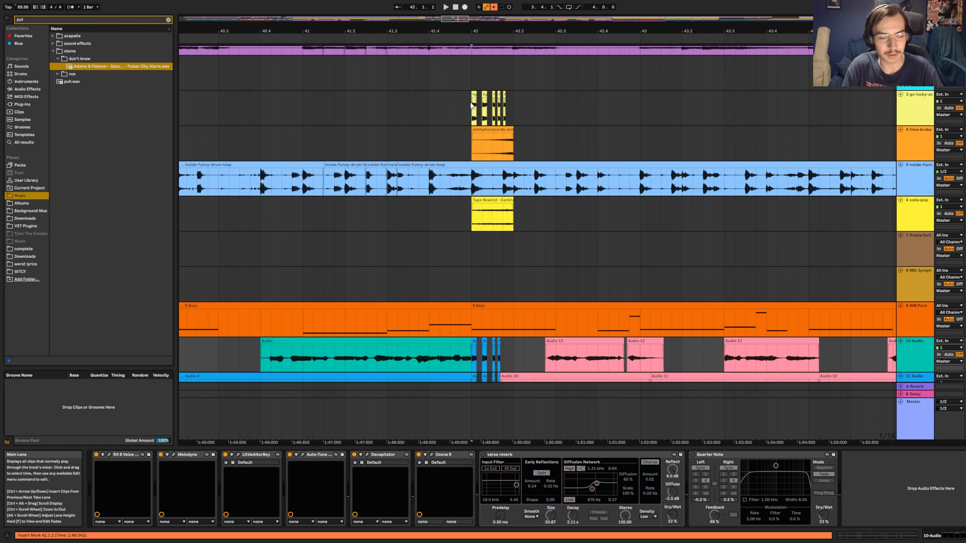
left_click(471, 106)
key("space")
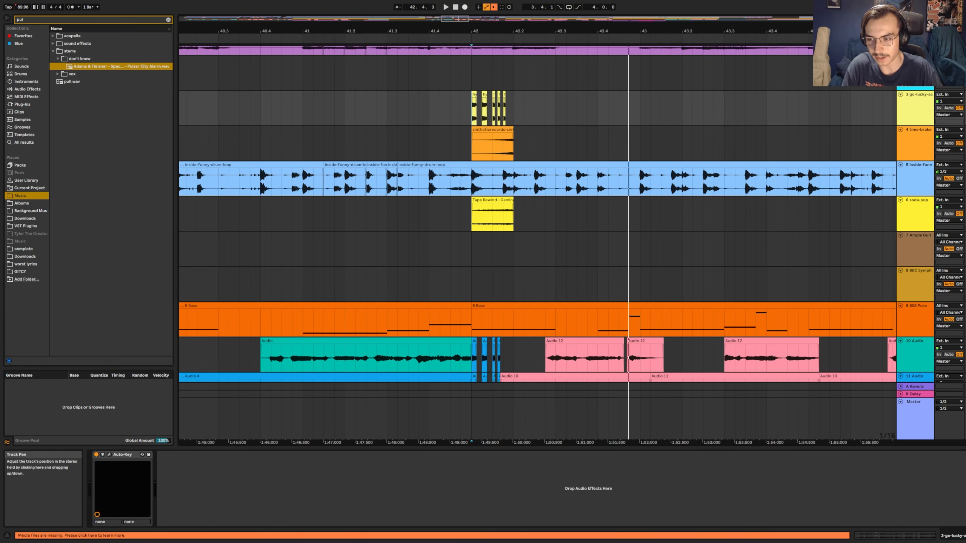
- Play the lead-in to the track 4 sound effect at bar 42, starting from about 41.3 on that track
scroll(572, 215, "down", 3)
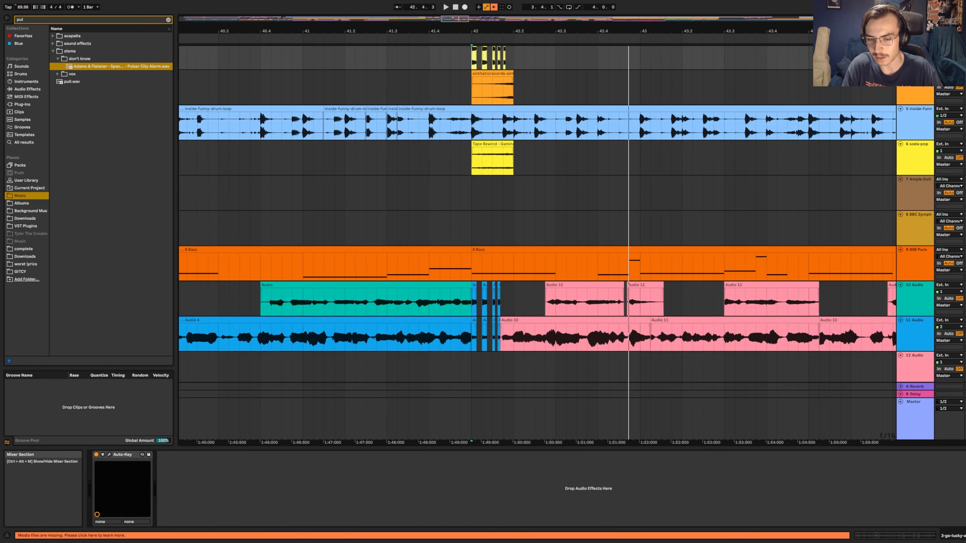
left_click(402, 90)
key("space")
scroll(401, 88, "up", 2)
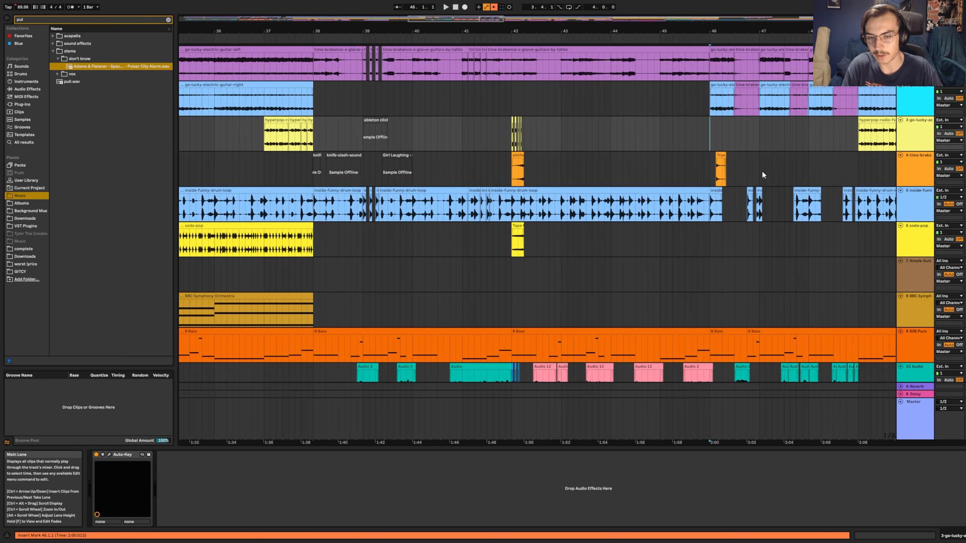
- Play the section with the broken-up drum loop from 46.1.1 and the hyperpop vocal chops on track 3 from bar 49
left_click_drag(737, 27, 571, 18)
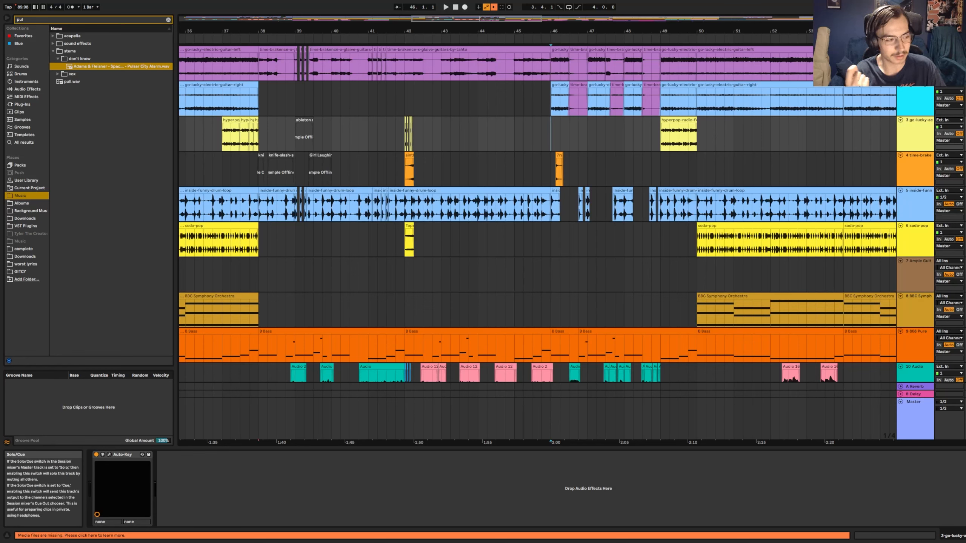
key("space")
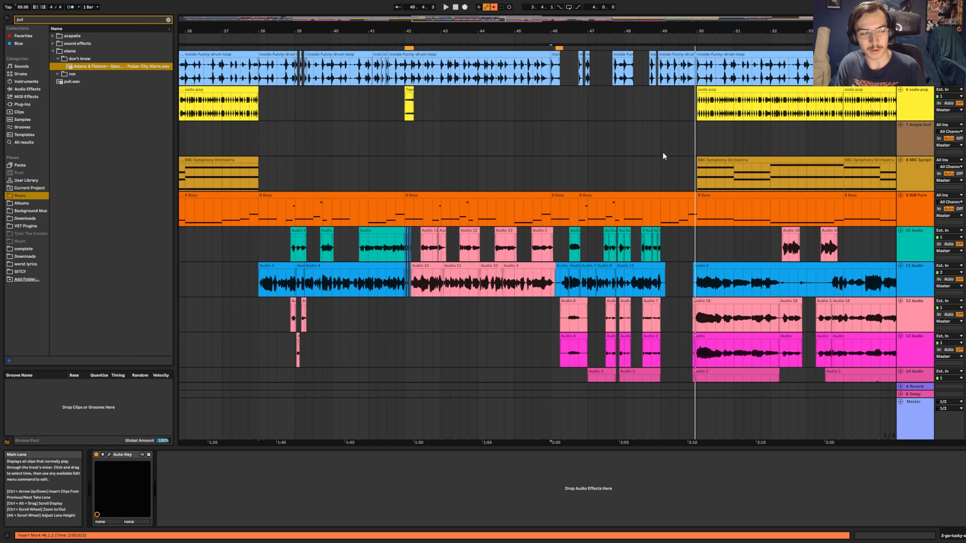
scroll(662, 152, "up", 3)
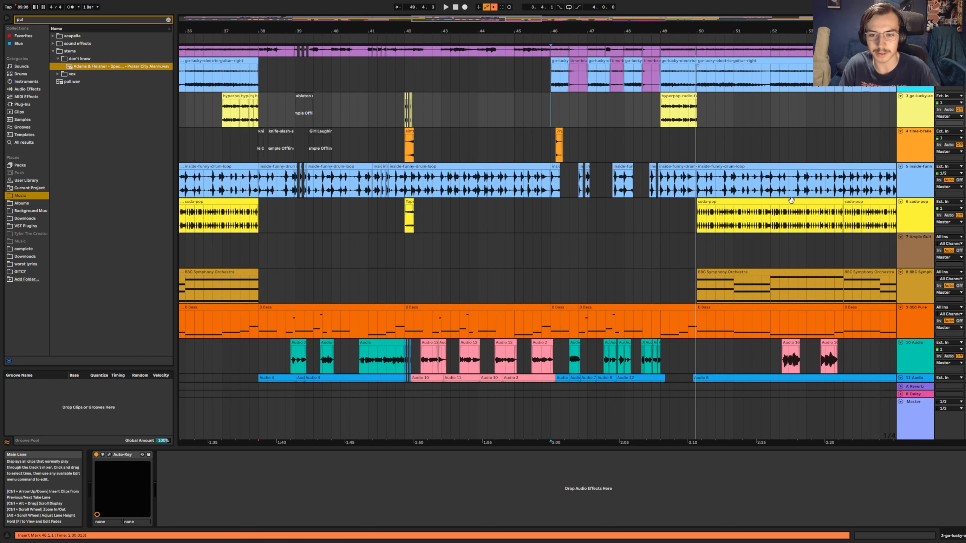
left_click(661, 130)
scroll(661, 130, "down", 5)
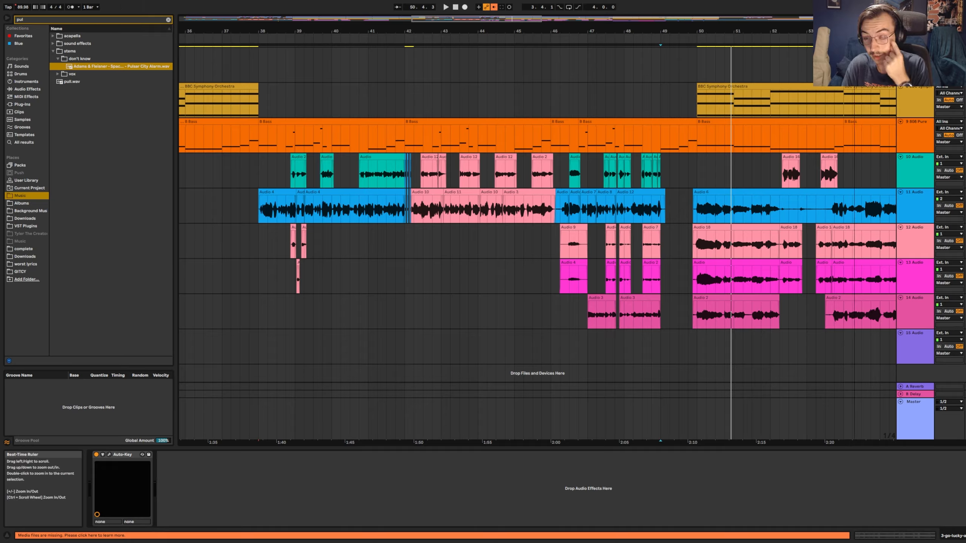
- Play the stacked vocals on tracks 11 to 14 from 49.4.3 with track 11's effect chain shown
mouse_move(767, 31)
left_mouse_down()
mouse_move(516, 37)
mouse_move(610, 11)
mouse_move(553, 5)
mouse_move(565, 49)
left_mouse_up()
left_click(499, 209)
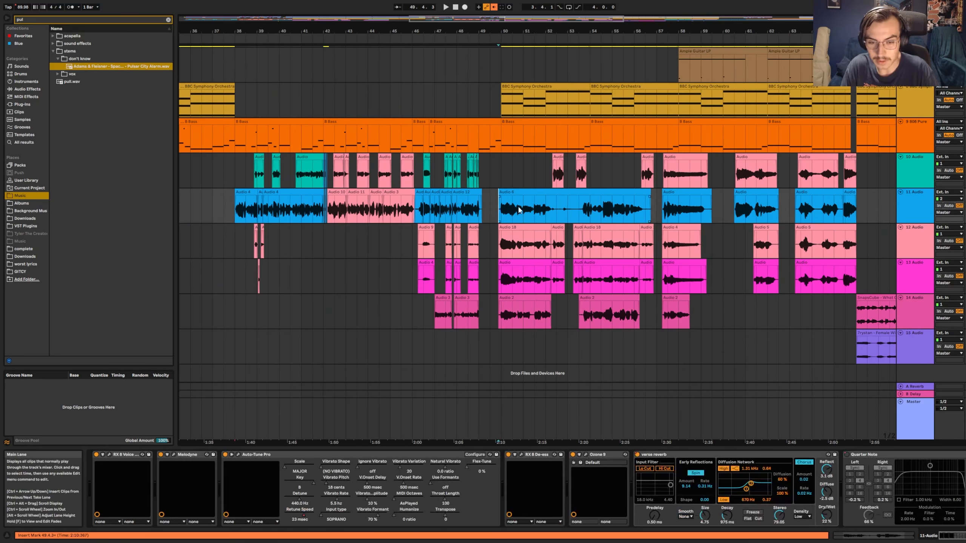
key("space")
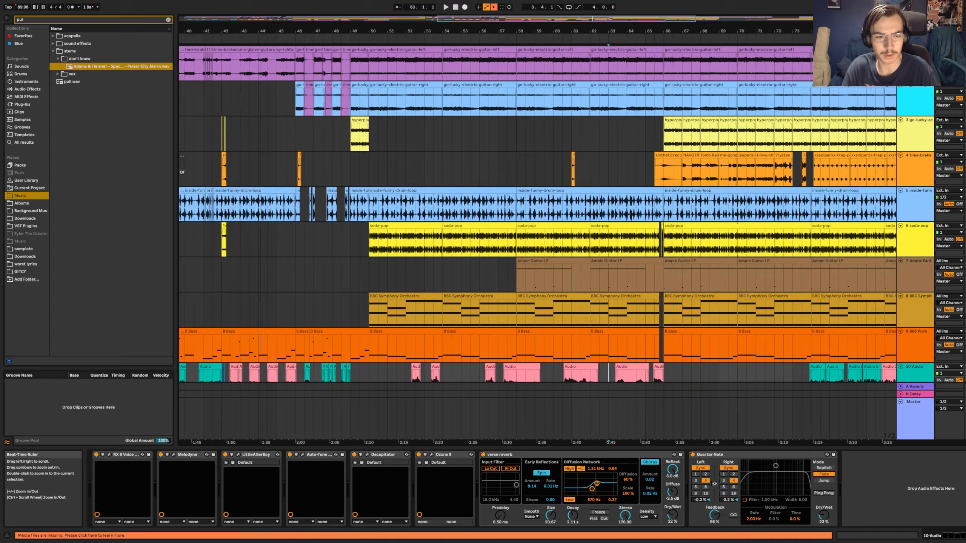
- Play the short sound effect on track 4 from 46.1.1 with the track's Auto Pan effect shown
left_click_drag(260, 32, 343, 88)
left_click(486, 171)
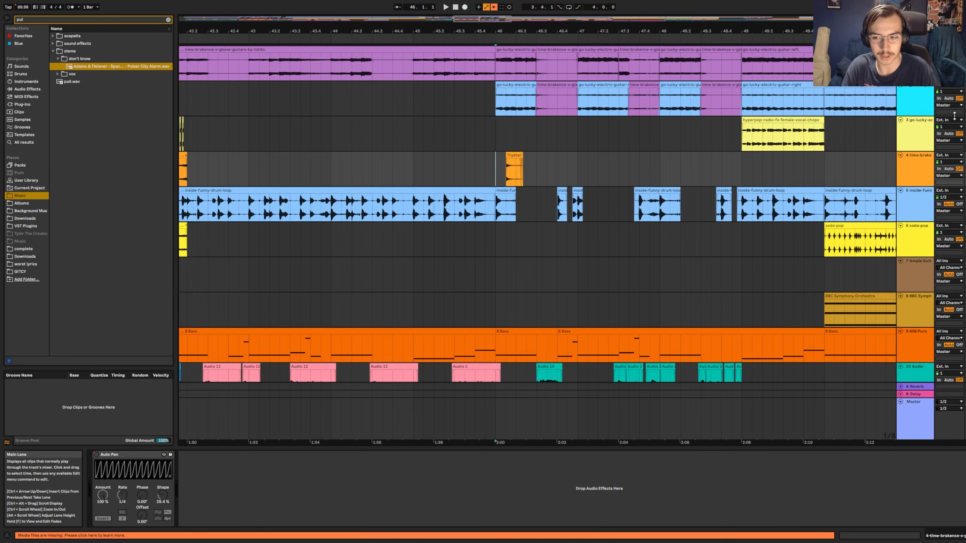
left_click(495, 172)
key("space")
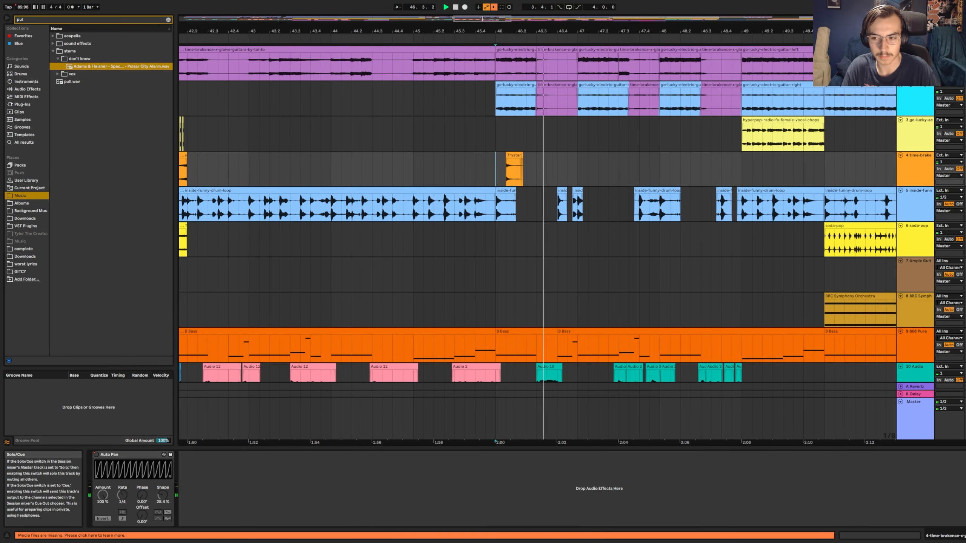
key("space")
- Play the "Pathetic cry" clip on track 4 from just before bar 61
left_click_drag(518, 32, 533, 125)
left_click(512, 170)
key("space")
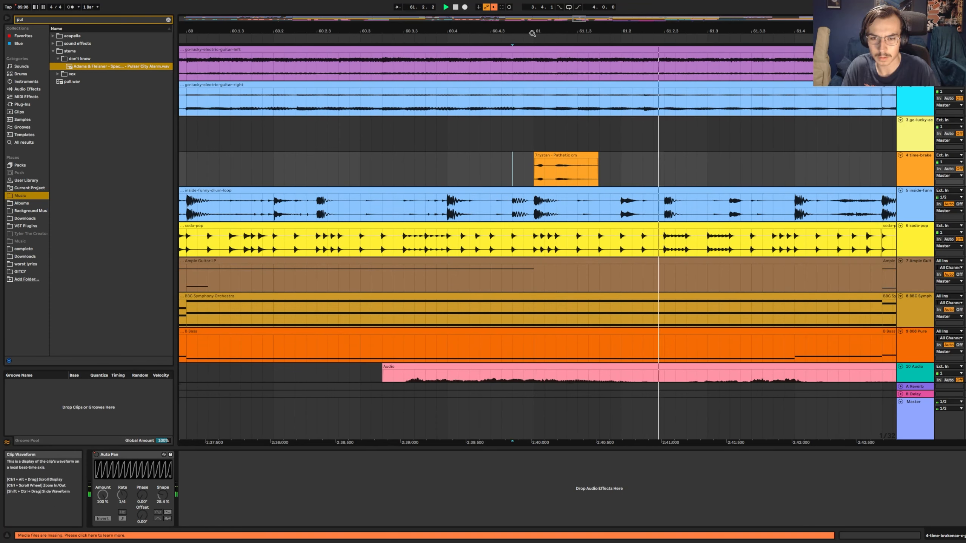
left_click_drag(534, 31, 540, 2)
key("space")
- Play the section from 63.1.1 with track 10's vocal effect chain shown
left_click(521, 169)
scroll(559, 190, "down", 2)
scroll(559, 190, "down", 1)
left_click(502, 123)
key("space")
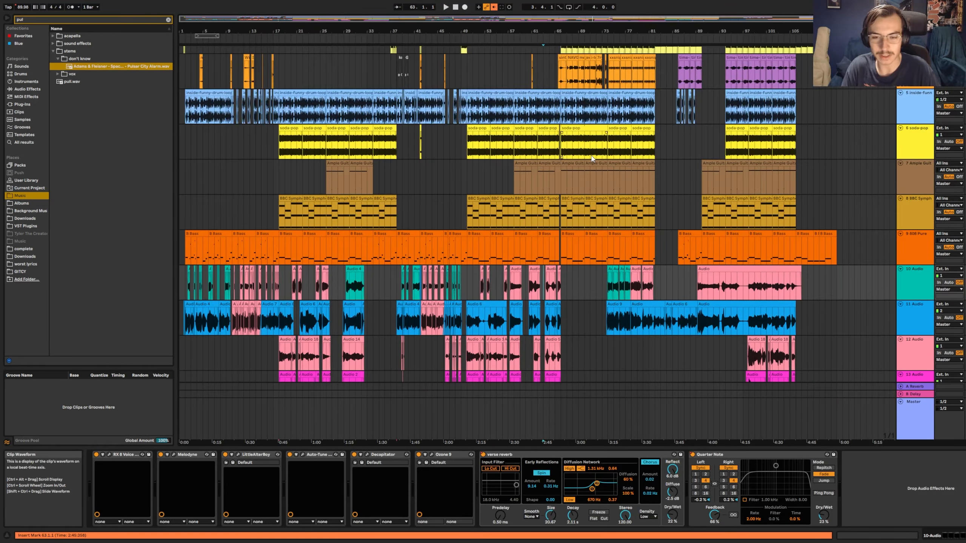
- Play the section from 65.1.1 through the entry of the sound effects on track 4 and vocal chops on track 3
scroll(592, 158, "up", 5)
left_click_drag(527, 23, 604, 76)
scroll(629, 216, "down", 10)
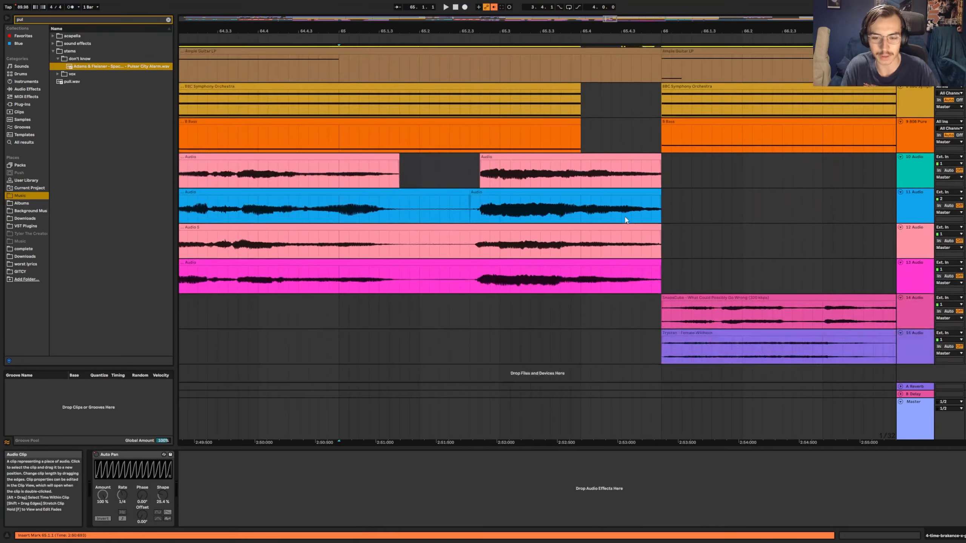
scroll(626, 219, "up", 10)
left_click_drag(606, 31, 498, 7)
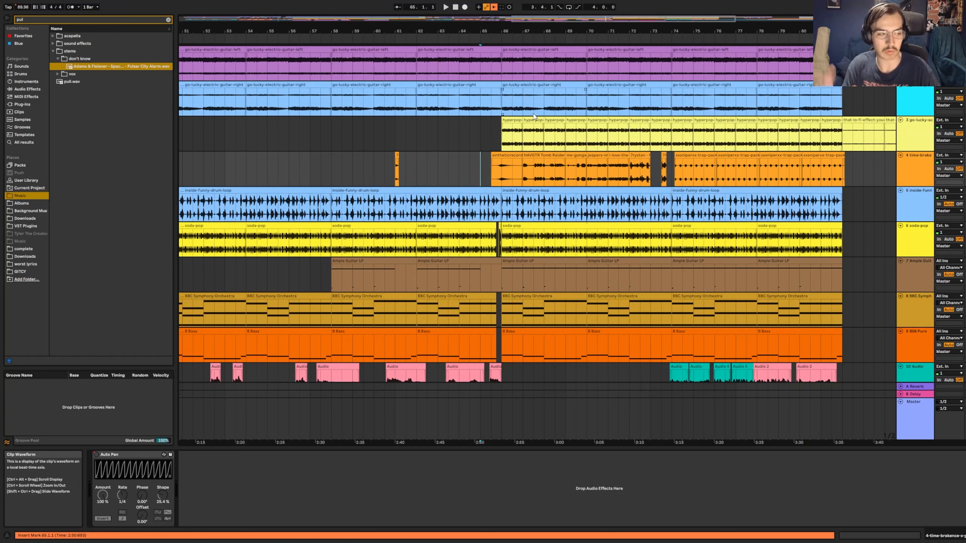
key("space")
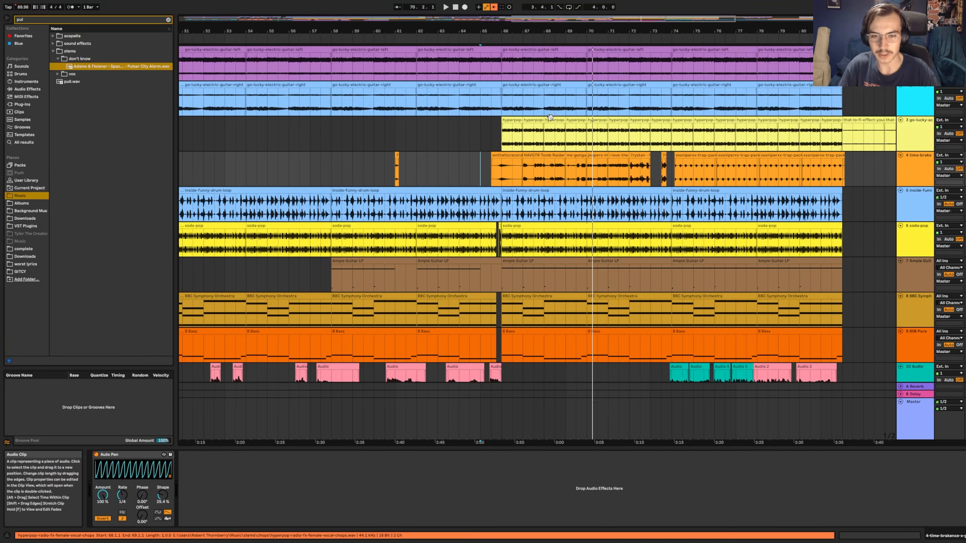
- Play the trap percussion clips on track 4 from 74.1.3
scroll(252, 144, "down", 5)
scroll(526, 147, "up", 5)
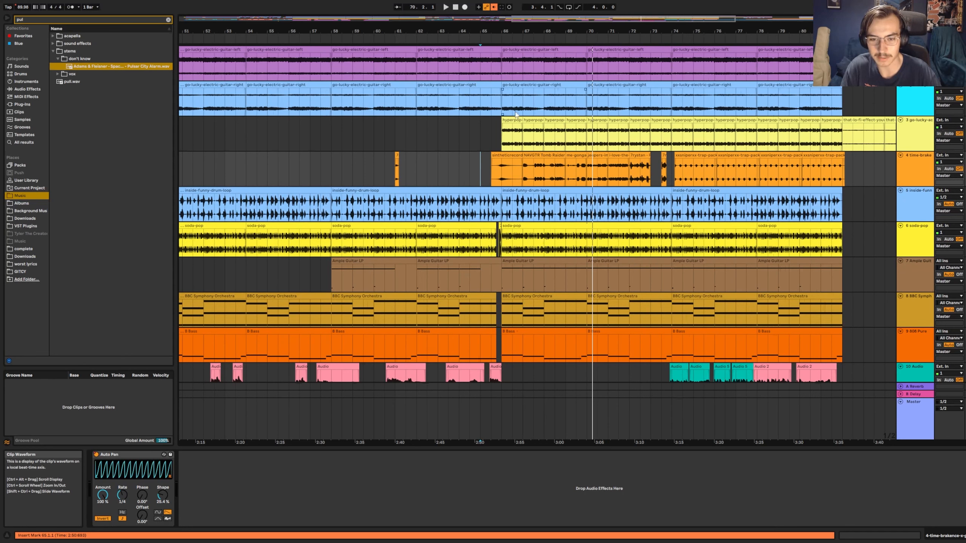
key("space")
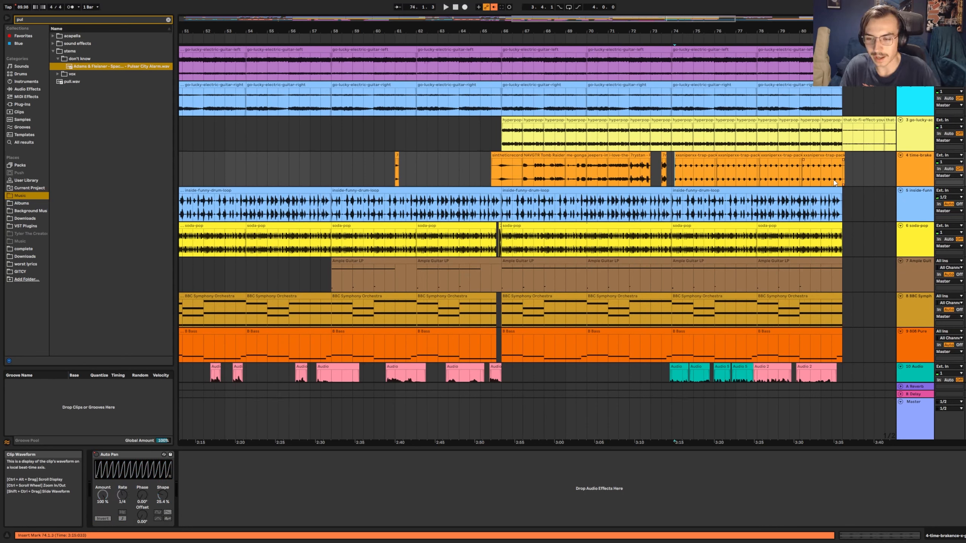
- Play the trap percussion from 74.1.1, and the vocals from just before bar 74 with track 11's effect chain shown
left_click(853, 175)
left_click(674, 176)
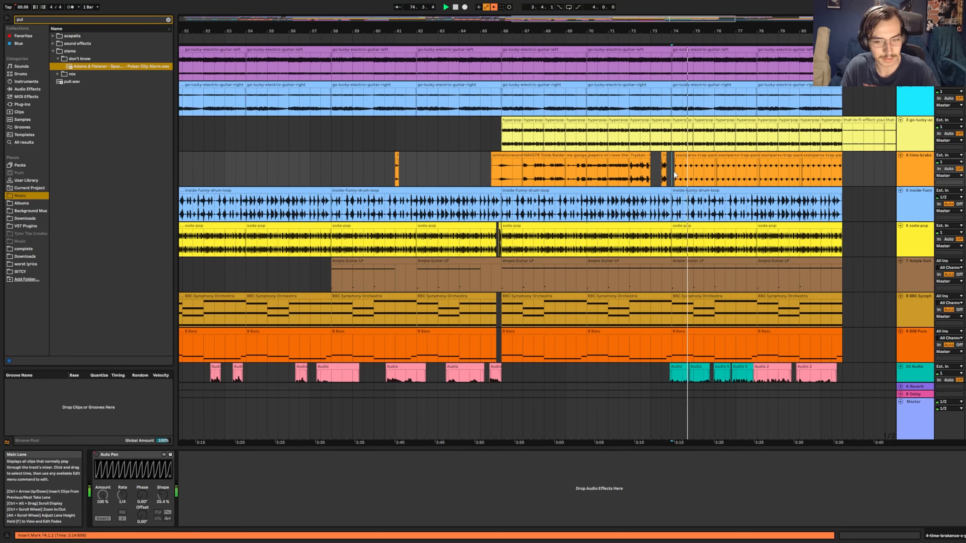
scroll(689, 176, "down", 5)
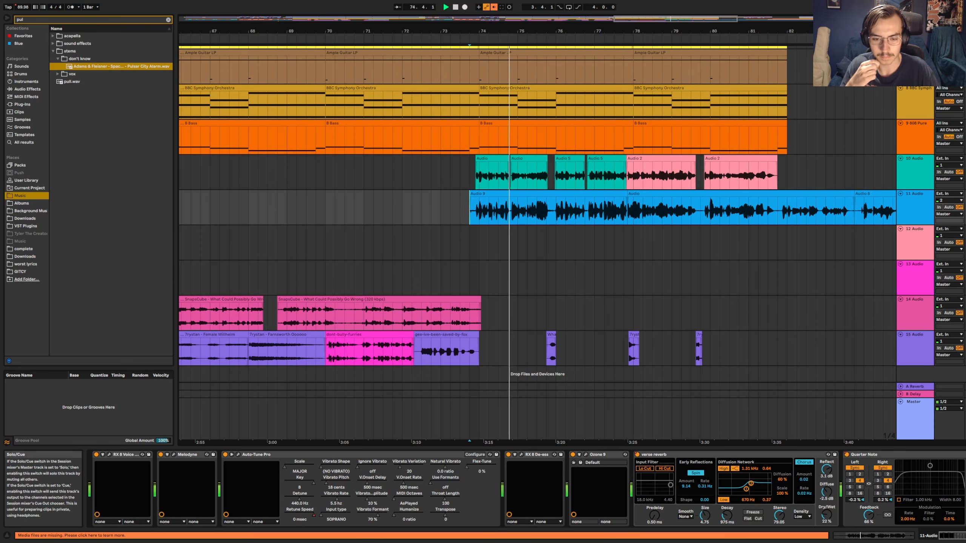
scroll(905, 158, "up", 5)
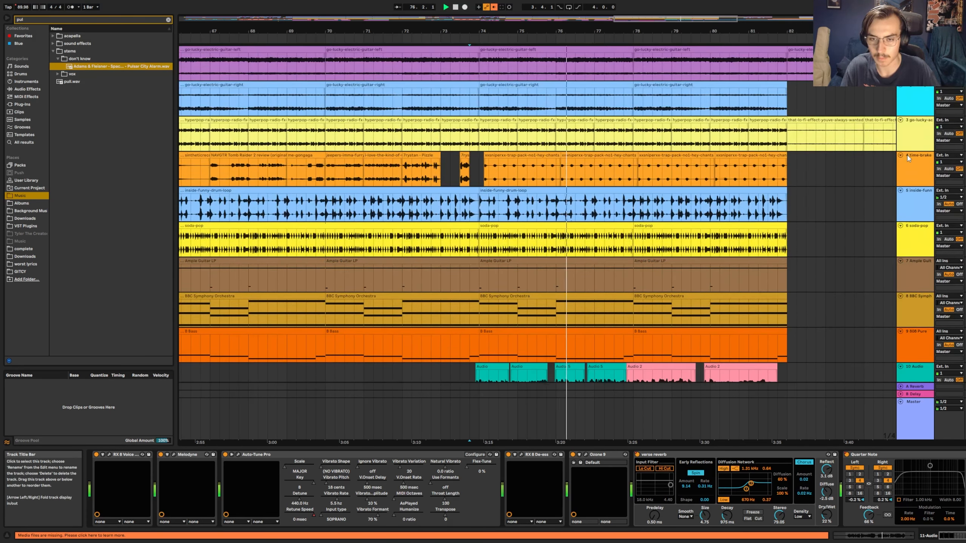
scroll(907, 155, "down", 4)
scroll(912, 160, "down", 3)
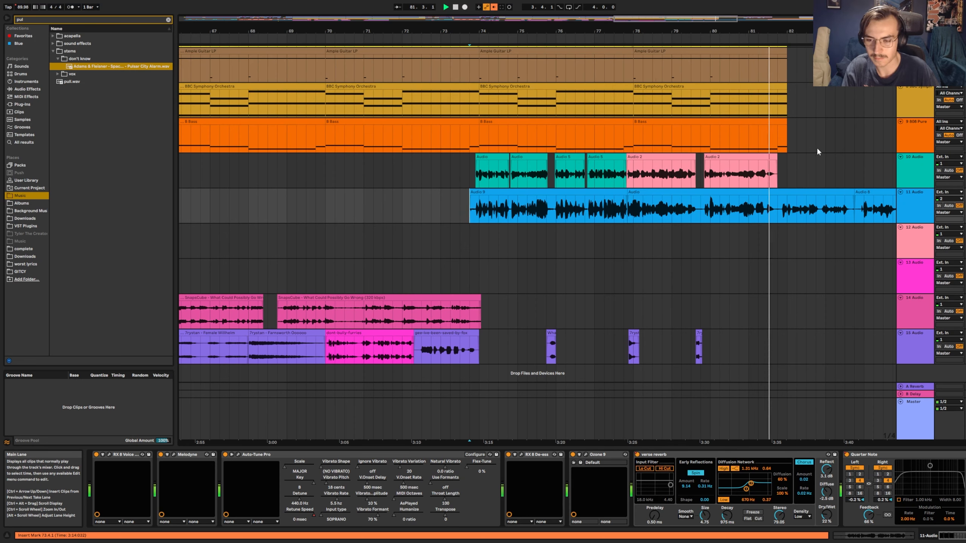
key("space")
- Play the breakdown from 81.2.1 through the guitar and drum entries on tracks 4 and 5, with track 11's effect chain shown
scroll(815, 152, "up", 5)
scroll(456, 133, "down", 5)
left_click(546, 66)
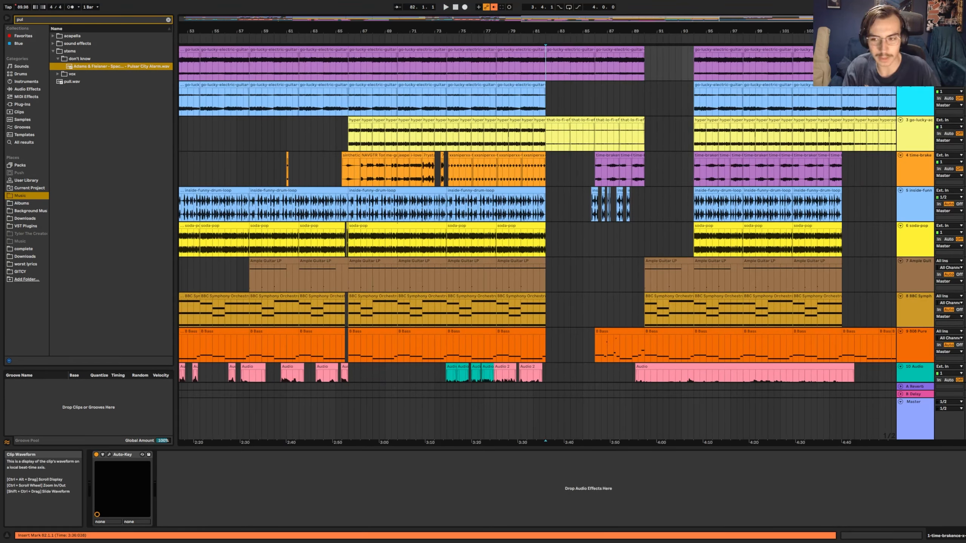
left_click_drag(532, 32, 642, 19)
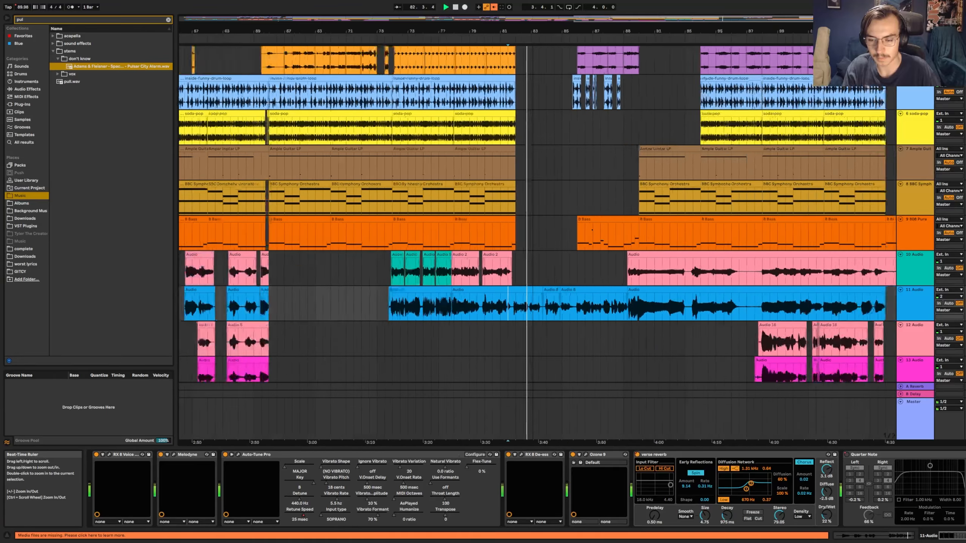
scroll(718, 208, "down", 4)
scroll(717, 207, "up", 3)
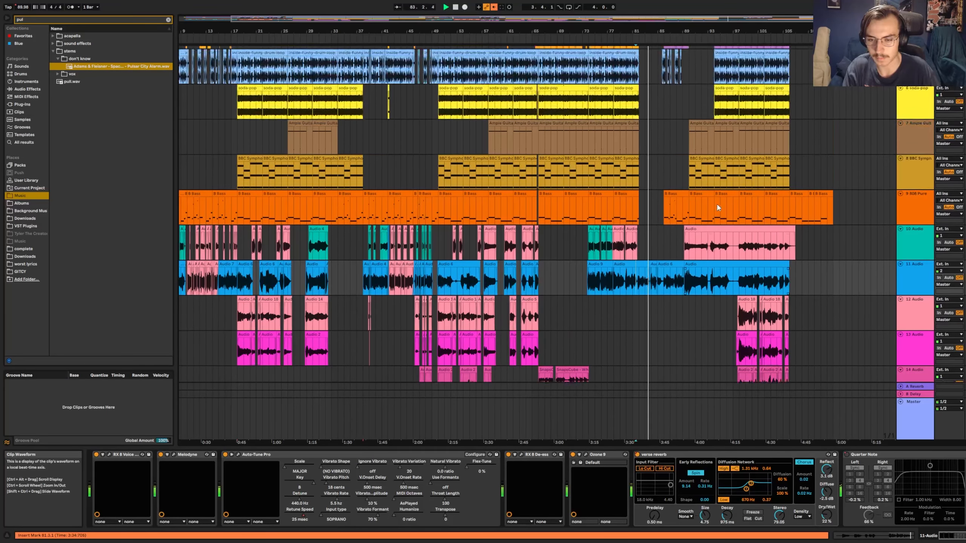
scroll(717, 208, "up", 2)
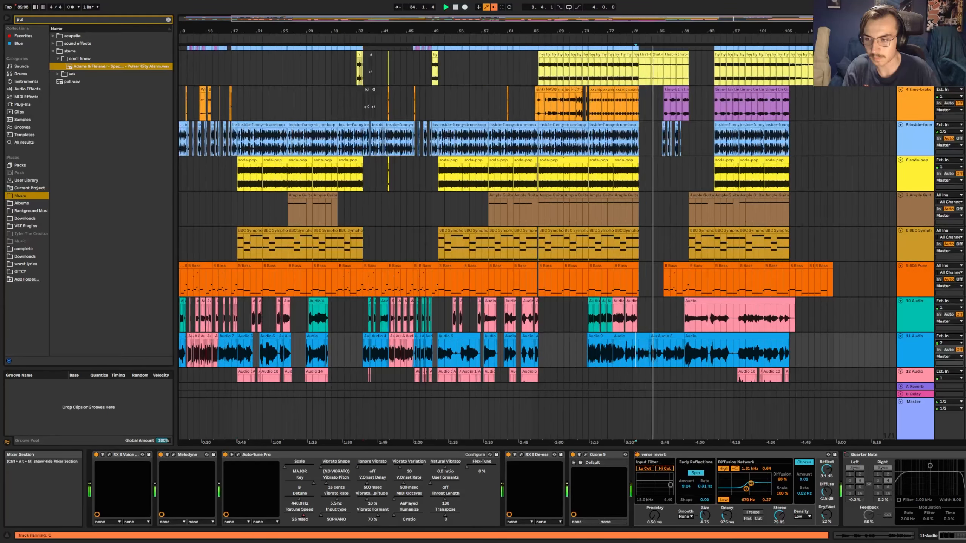
left_click_drag(667, 31, 633, 141)
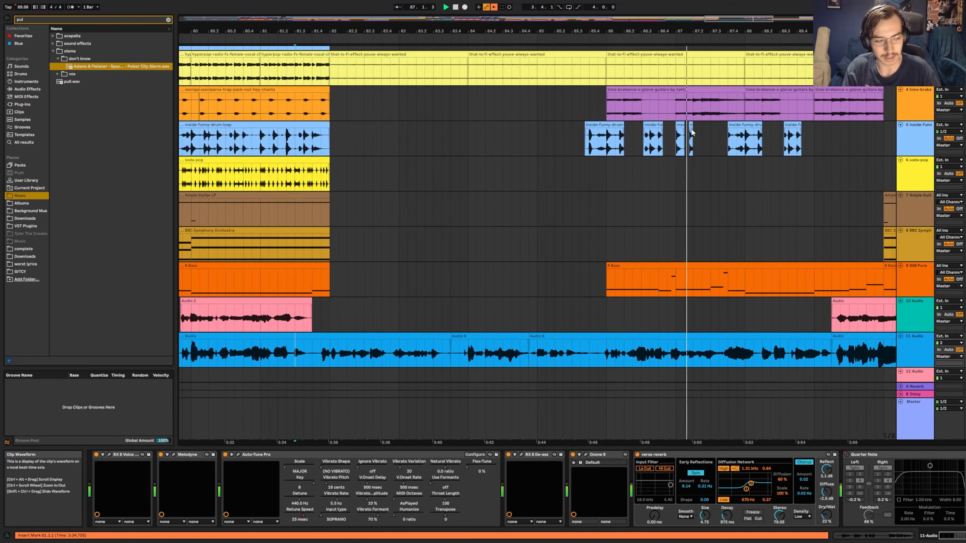
left_click_drag(850, 31, 555, 30)
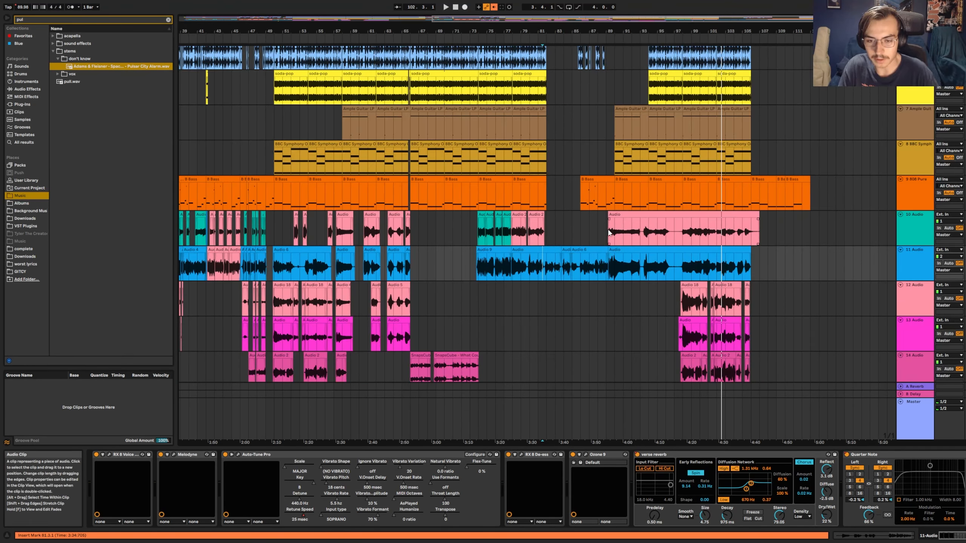
- Play the long vocal clip on track 10 from 89.2.1 and around bar 97, with its effect chain shown
left_click(609, 233)
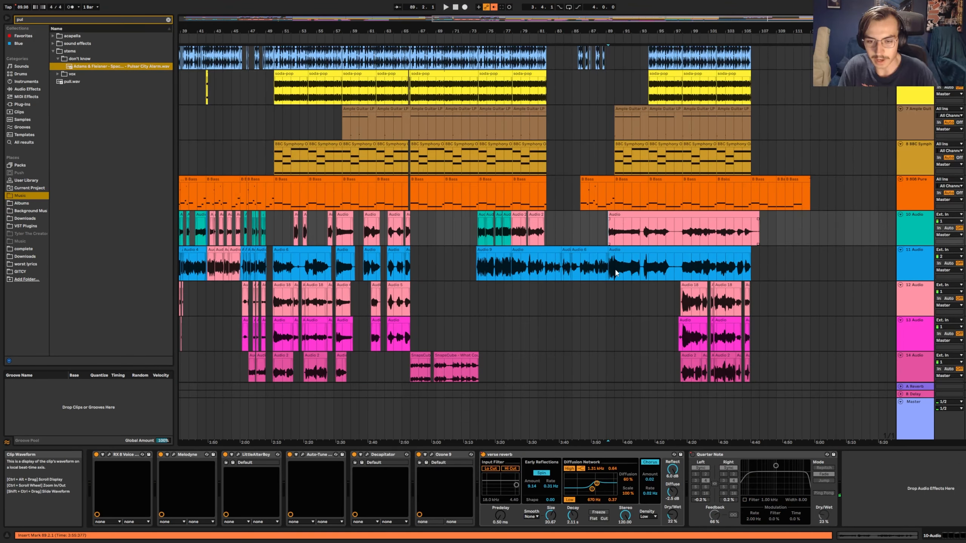
key("space")
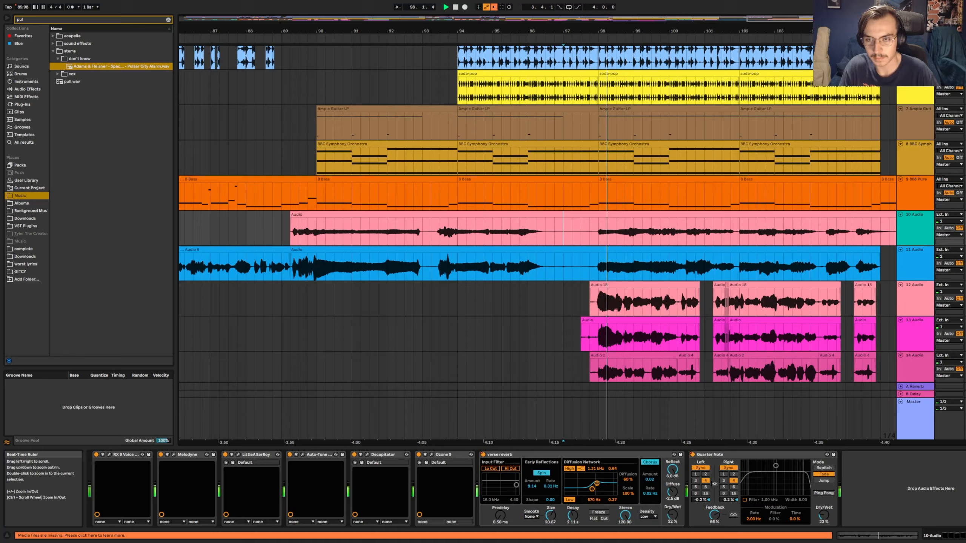
left_click_drag(742, 30, 643, 31)
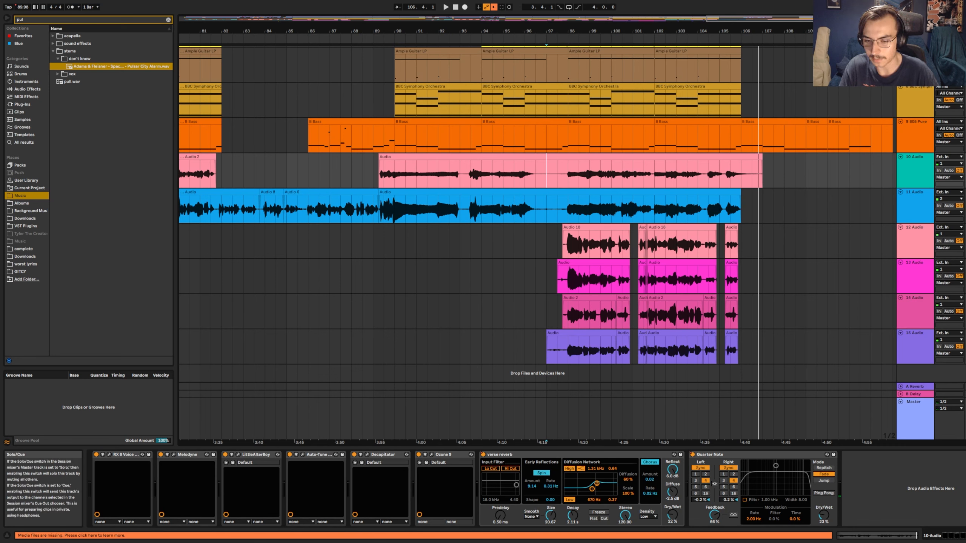
- Play the layered backing vocals from 97.4.1 with track 12's effect chain shown
left_click(565, 246)
key("space")
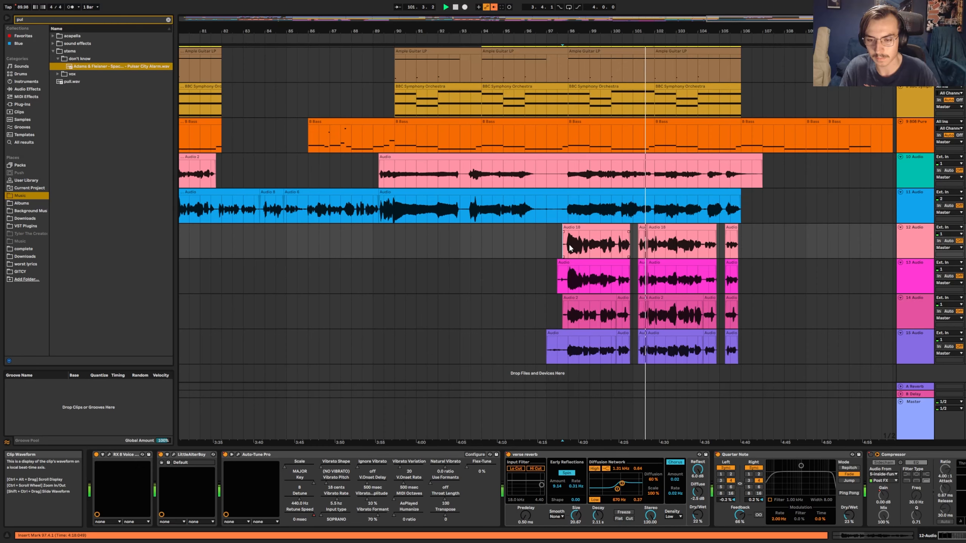
- Place the insert marker at 106.1.1 on track 3, at the start of the outro's vocal chops
left_click(763, 88)
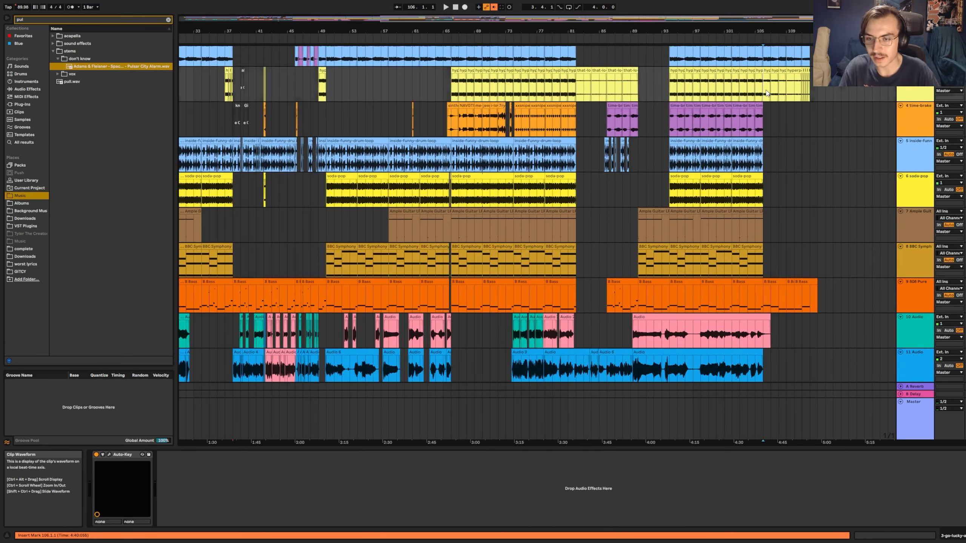
scroll(784, 118, "up", 2)
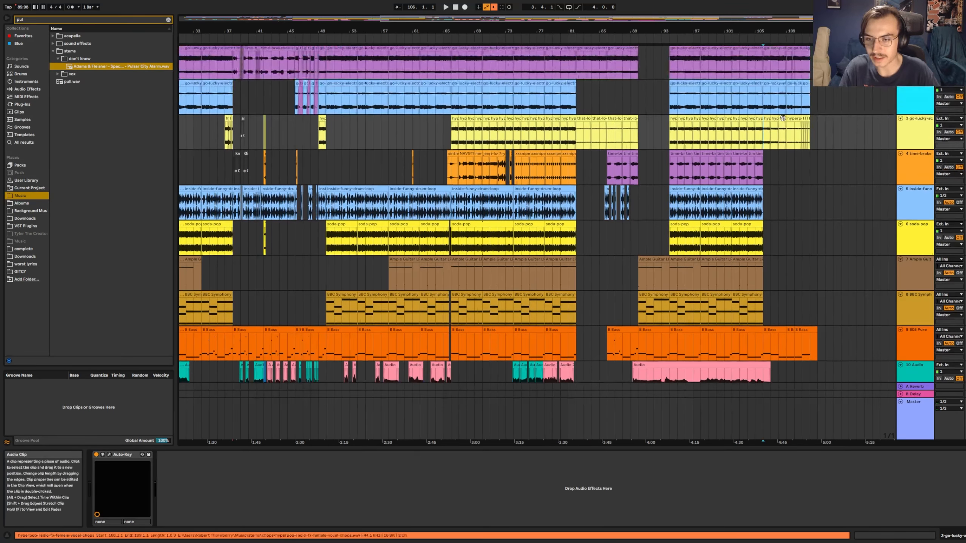